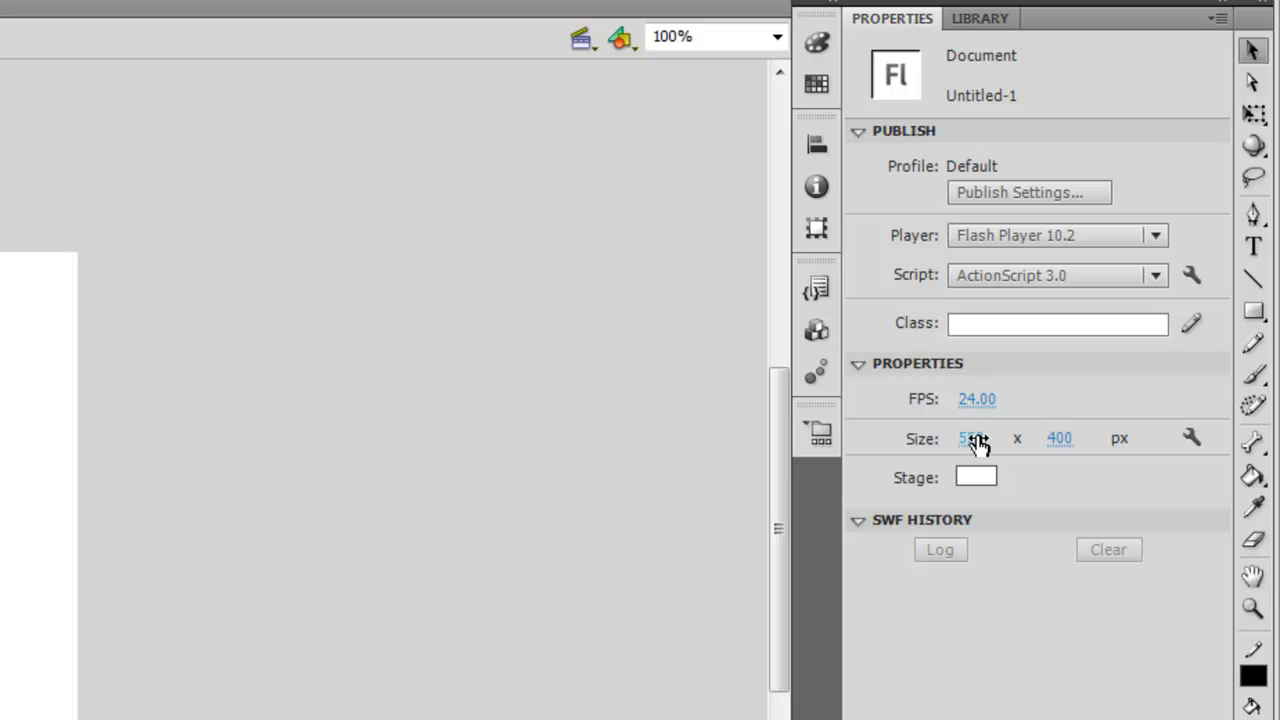
# - Set the stage size to 800 x 600 px
pyautogui.click(971, 440)
pyautogui.write('800')
pyautogui.click(1066, 443)
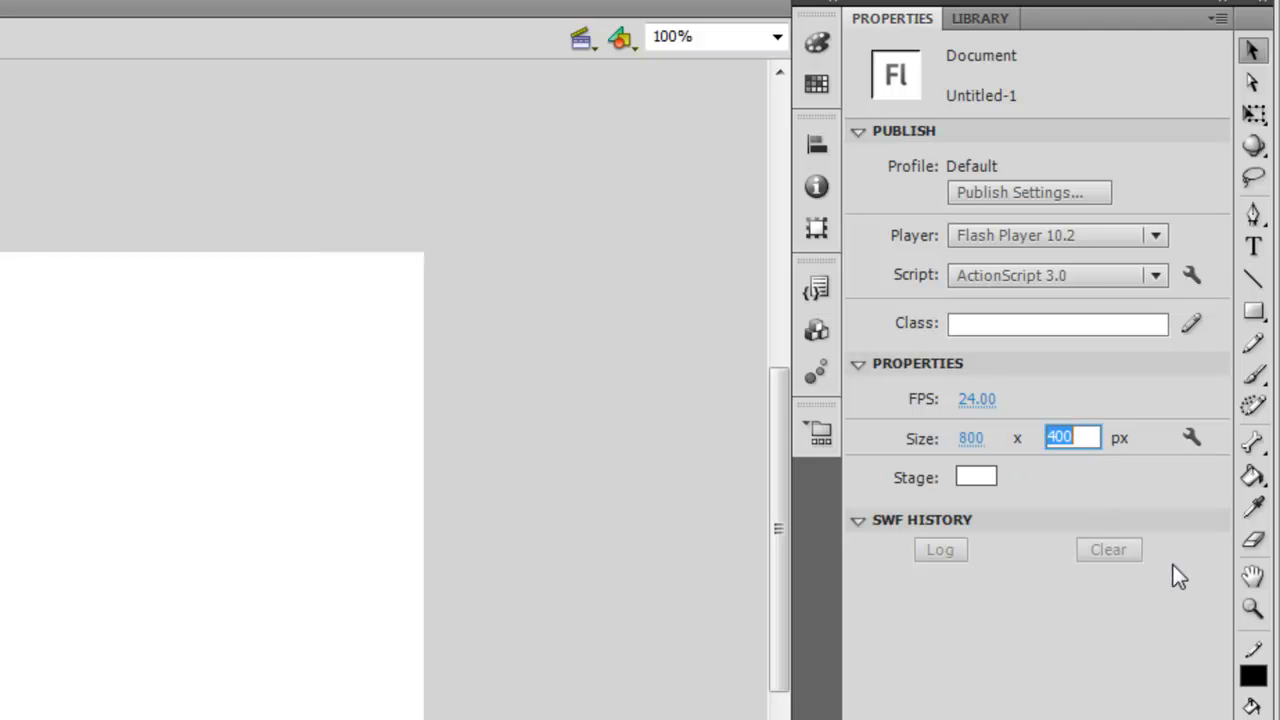
pyautogui.write('600')
pyautogui.press('Return')
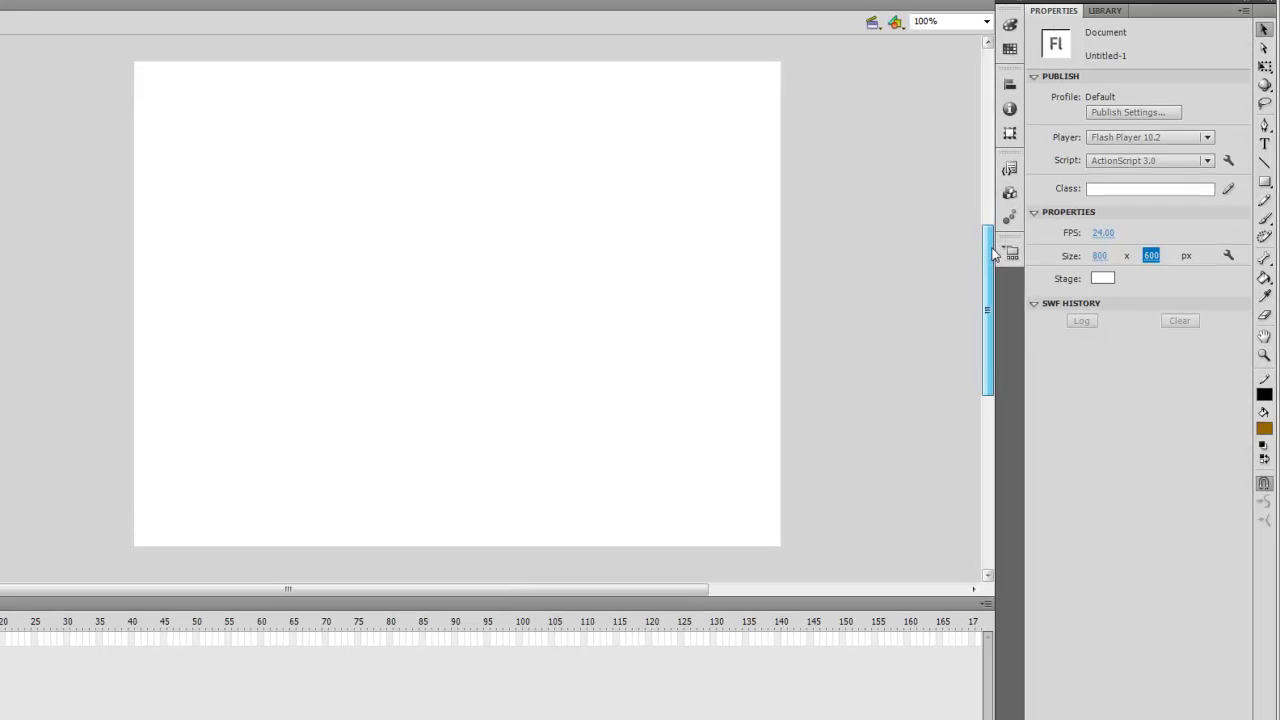
pyautogui.moveTo(431, 588); pyautogui.dragTo(476, 588)
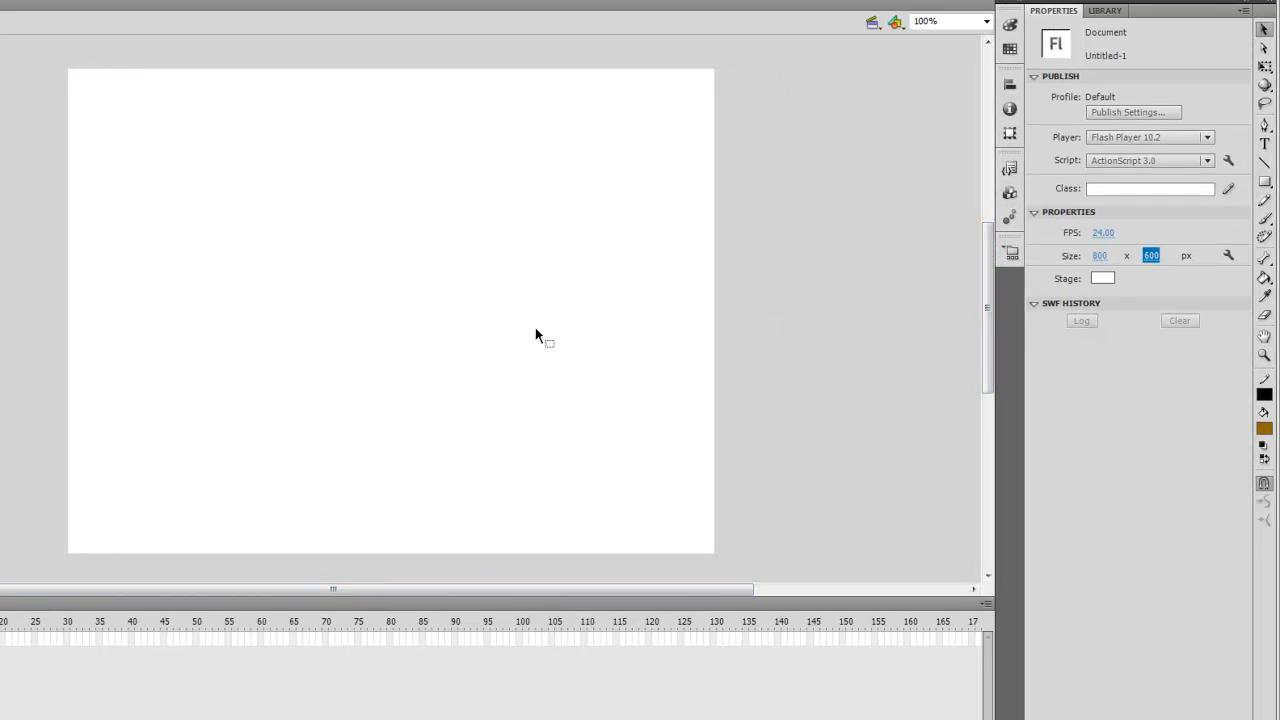
# - Set the stage width to 900 px
pyautogui.click(1100, 257)
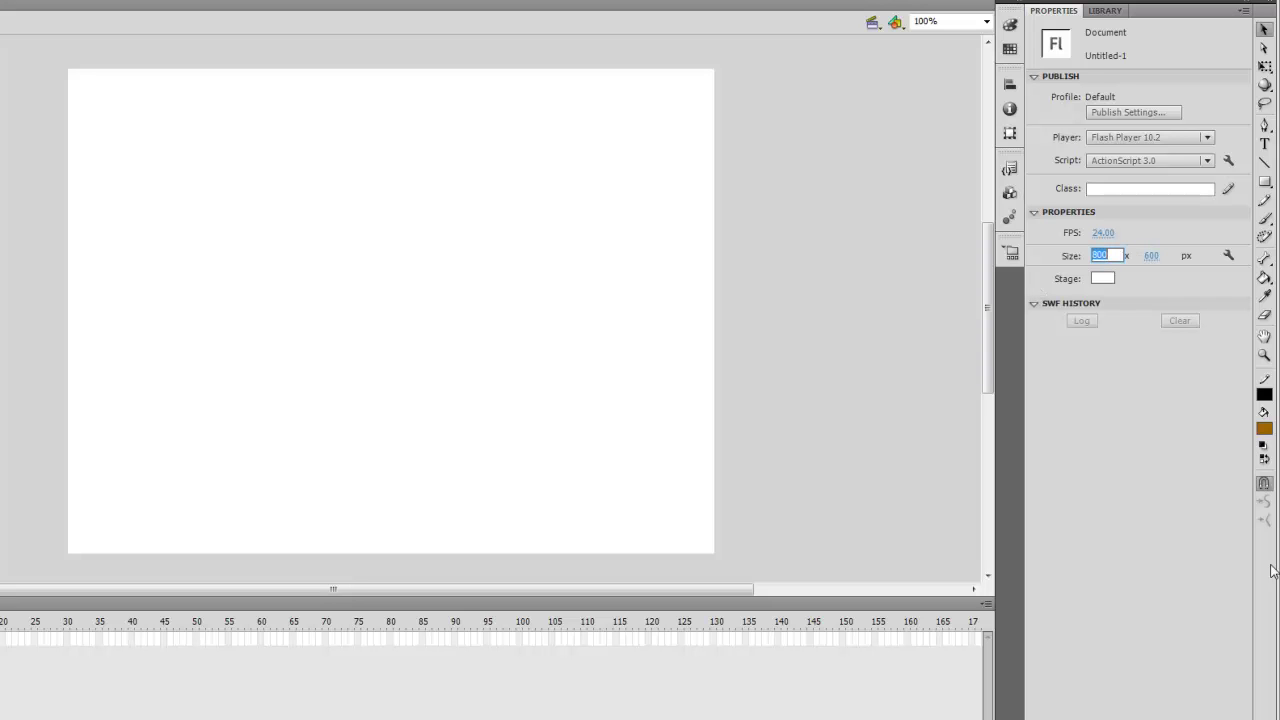
pyautogui.write('9')
pyautogui.press('Return')
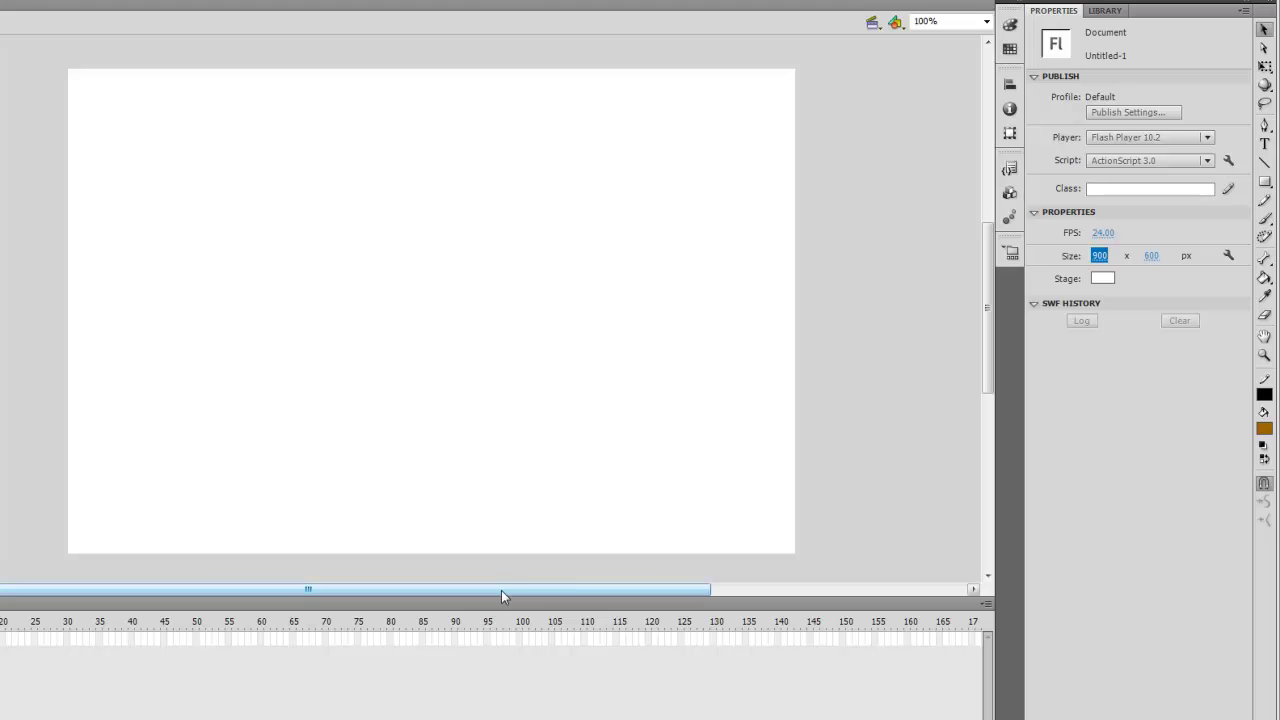
pyautogui.moveTo(501, 590); pyautogui.dragTo(538, 590)
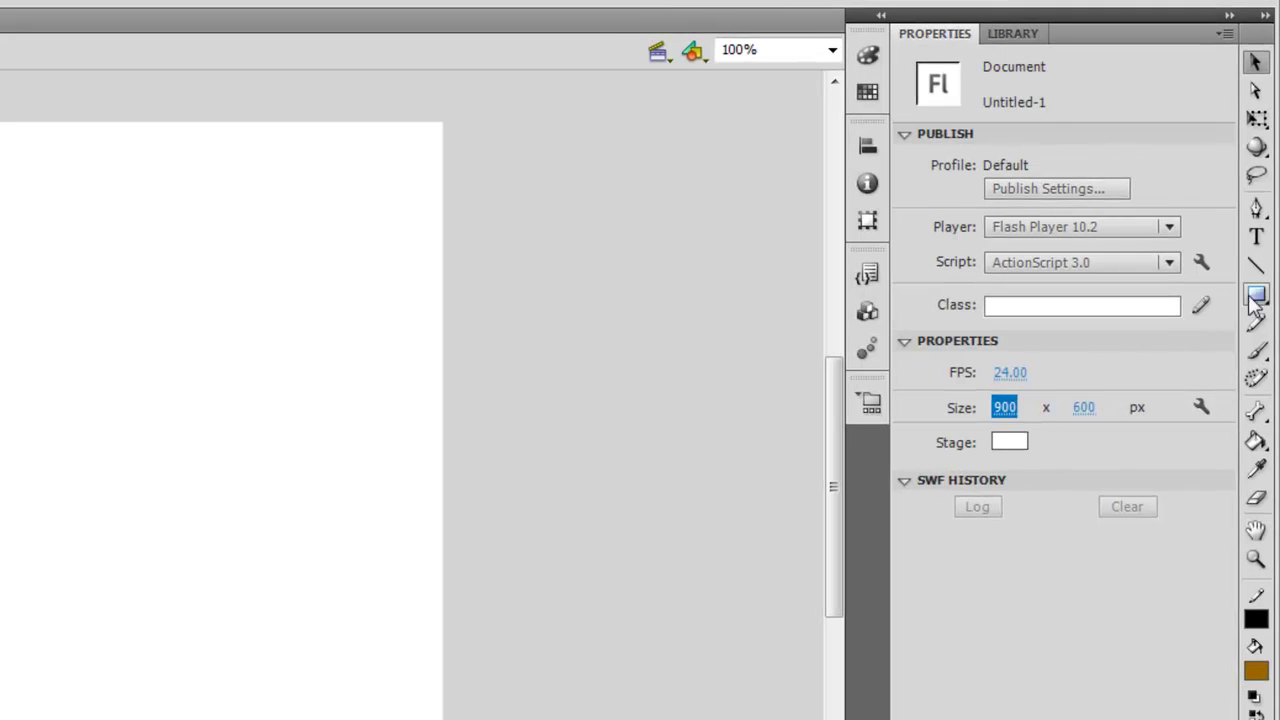
# - Set up the Oval tool with a gold #CC9900 fill, a black stroke and a stroke height of 3
pyautogui.click(1256, 297)
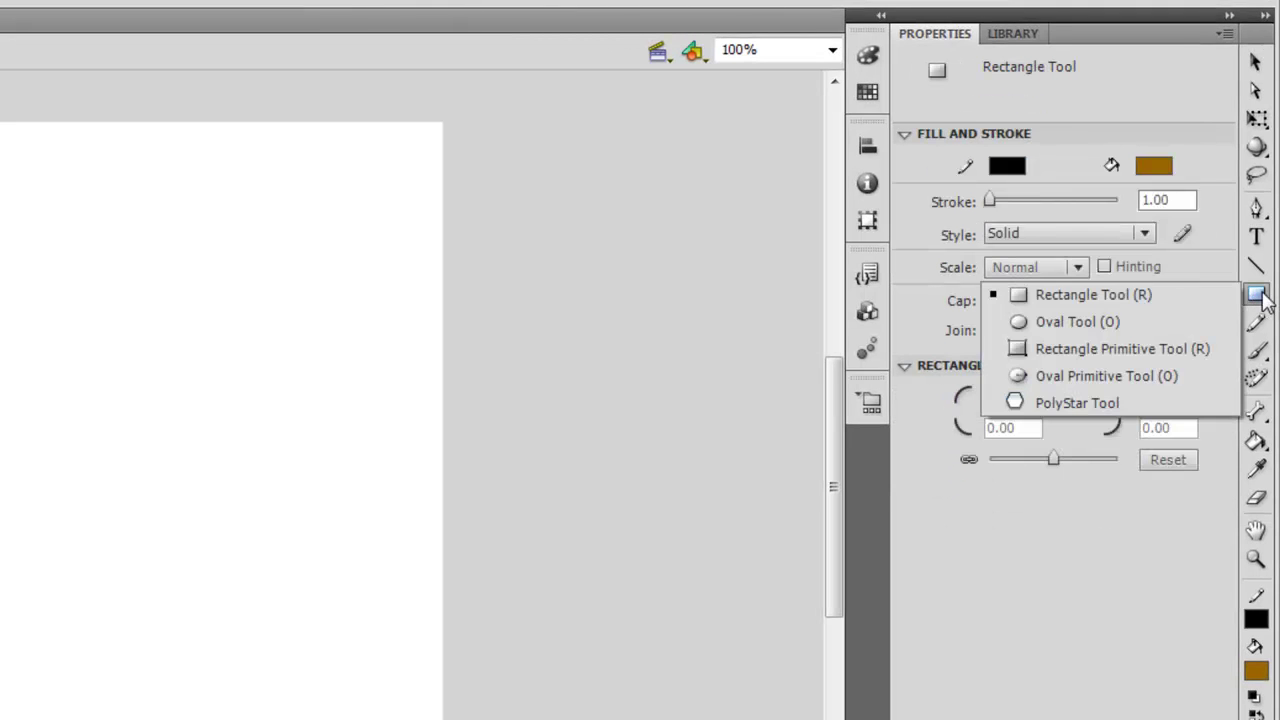
pyautogui.click(1066, 328)
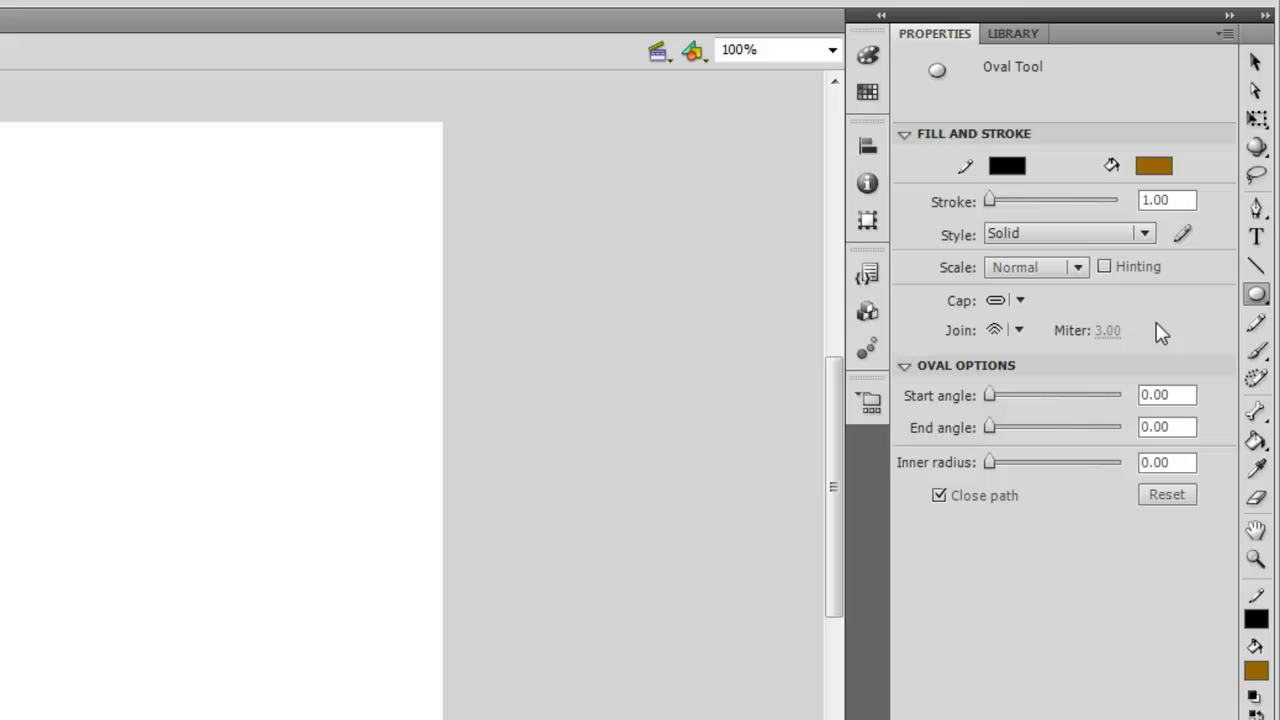
pyautogui.click(1154, 168)
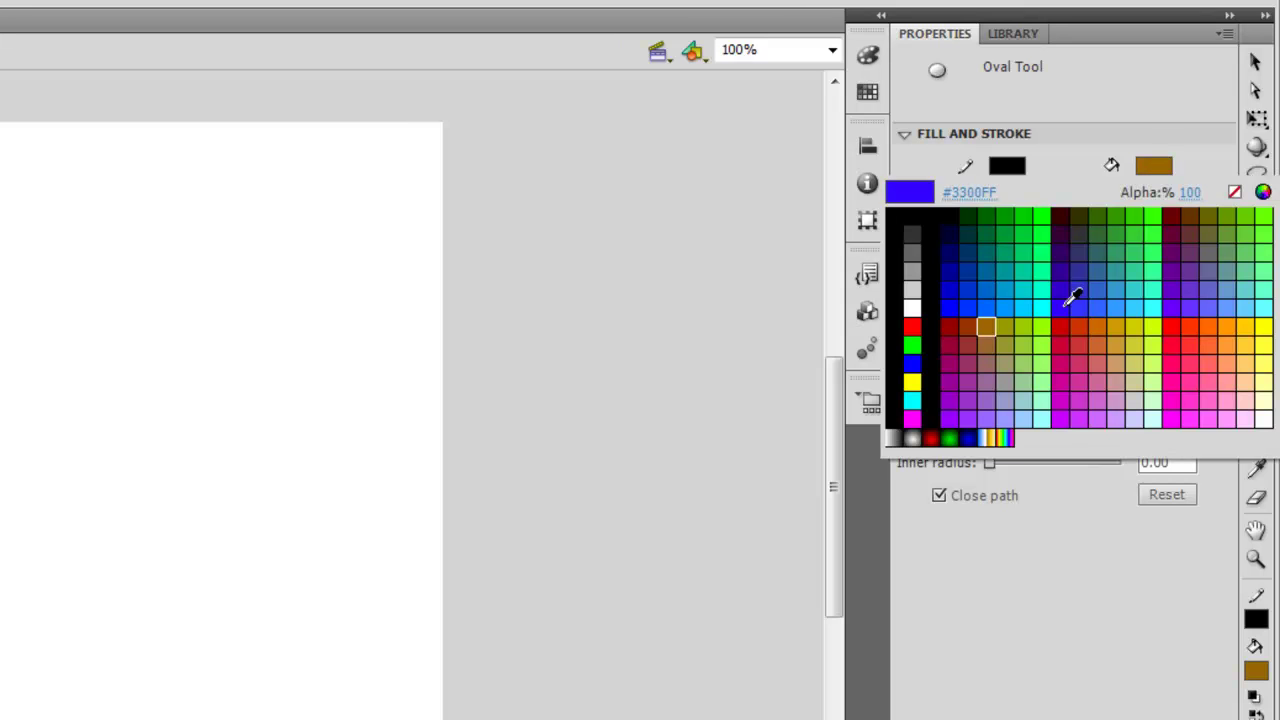
pyautogui.click(1110, 340)
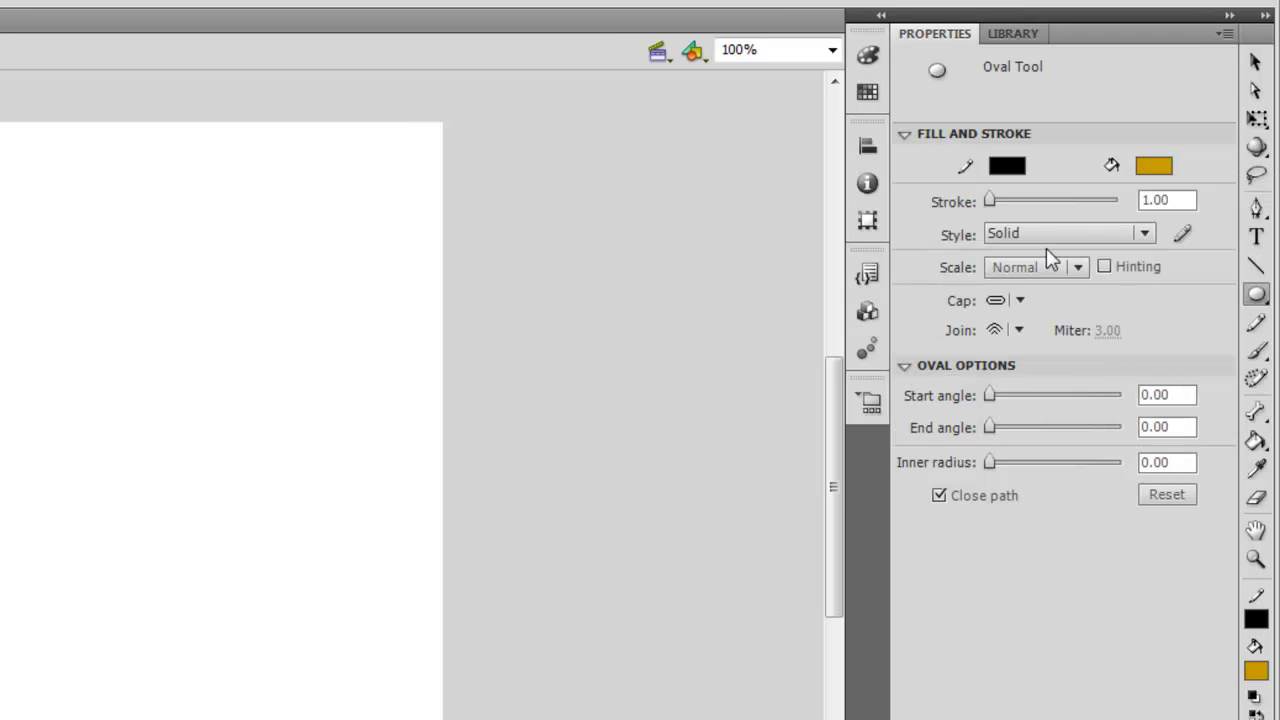
pyautogui.click(1020, 178)
pyautogui.click(931, 297)
pyautogui.click(1160, 202)
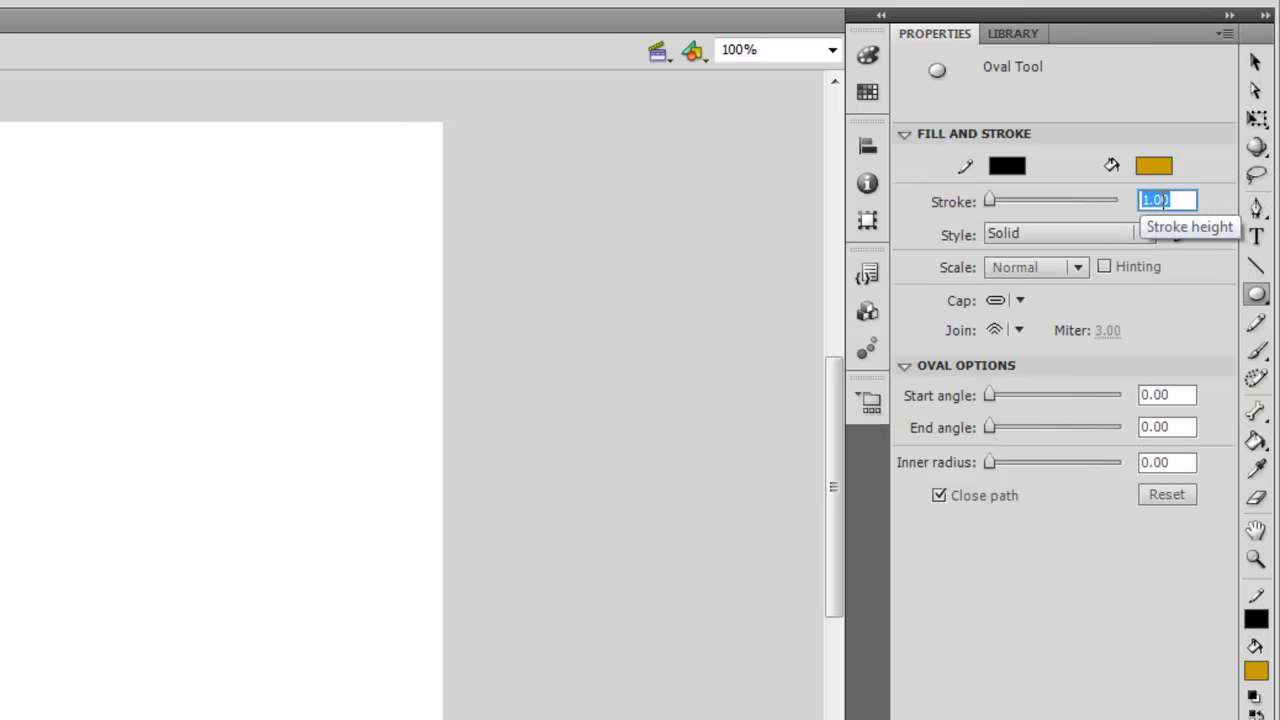
pyautogui.write('3')
pyautogui.press('Return')
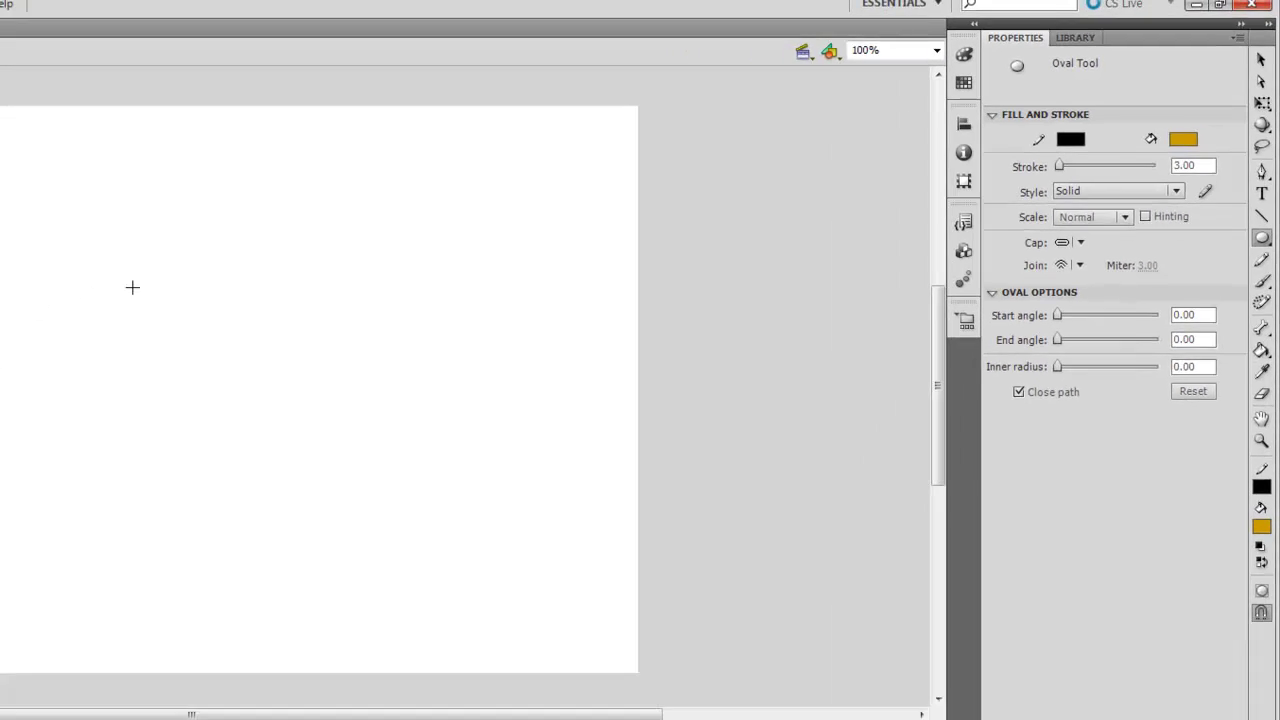
# - Draw a wide, flat oval for the aircraft body and an upright oval about 40 x 91 px beyond its right end
pyautogui.moveTo(202, 269); pyautogui.dragTo(324, 322)
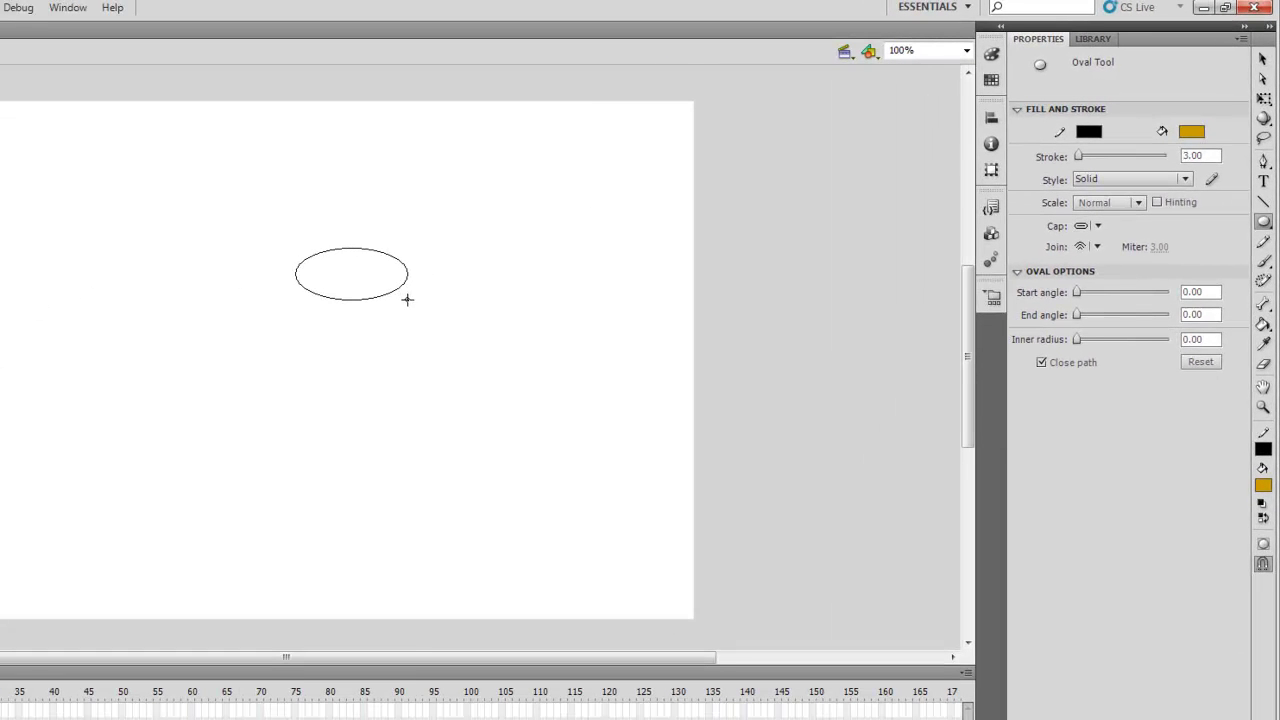
pyautogui.moveTo(407, 299); pyautogui.dragTo(438, 303)
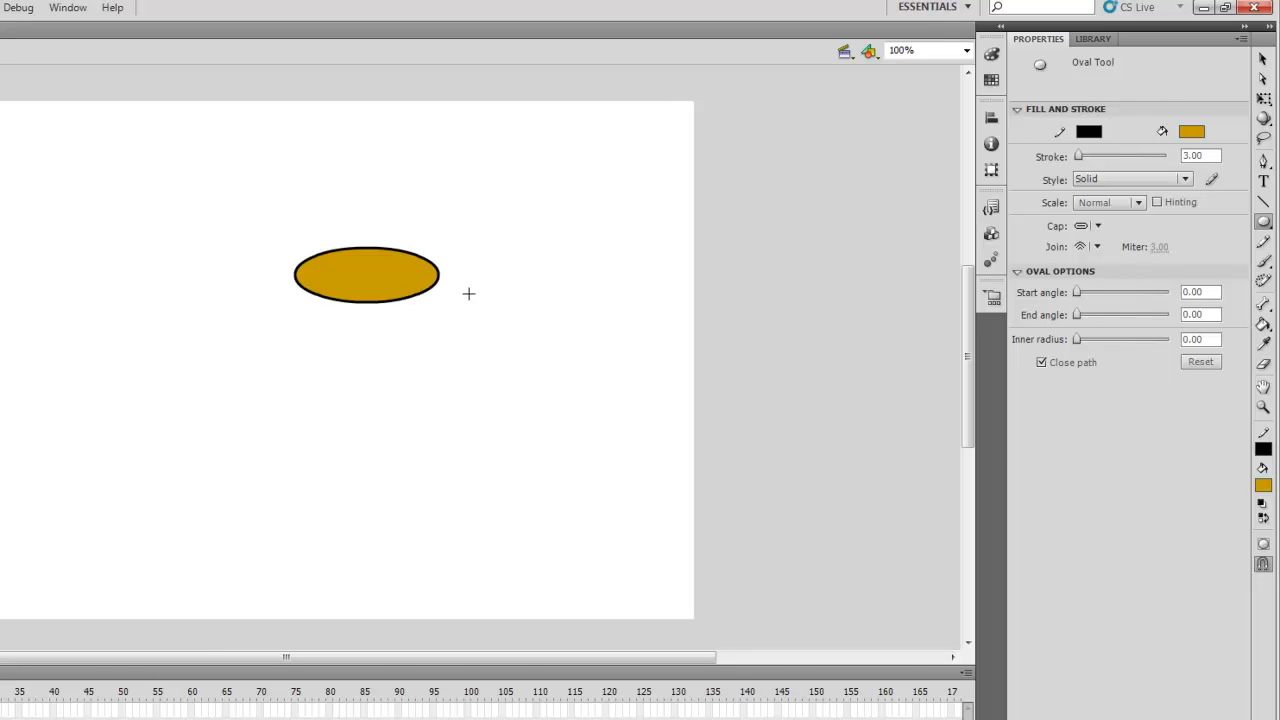
pyautogui.moveTo(484, 186); pyautogui.dragTo(519, 265)
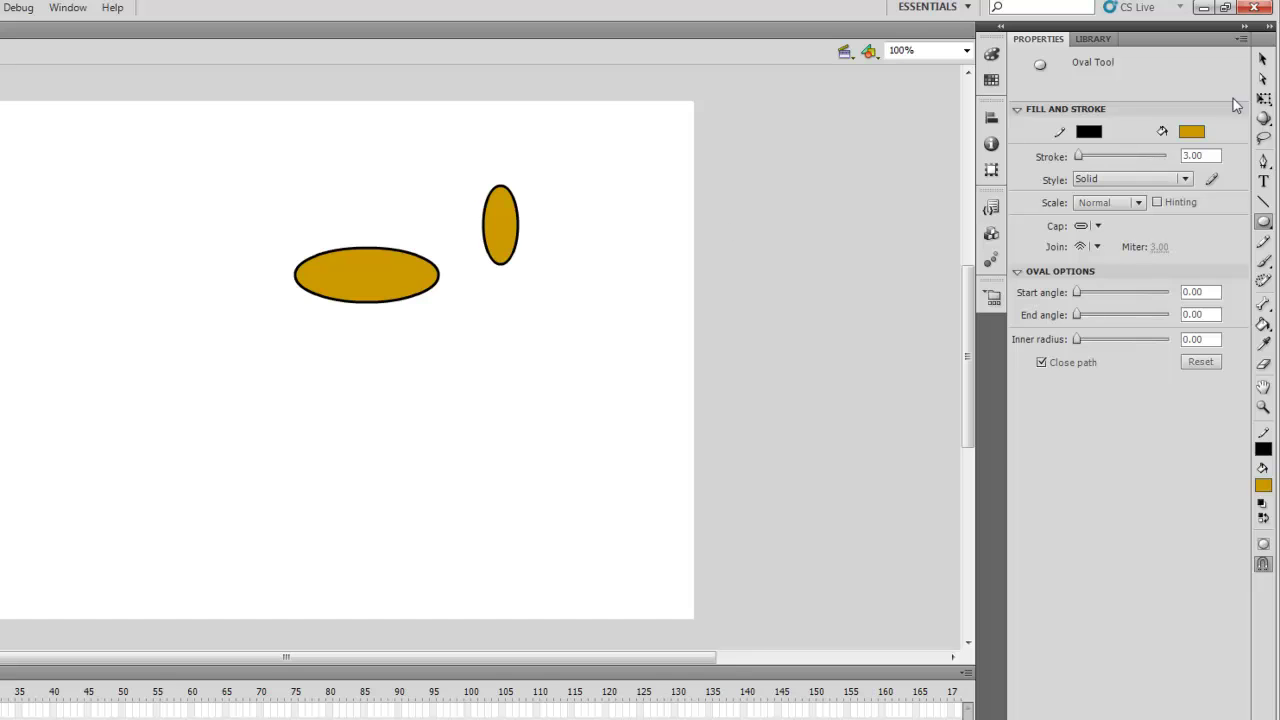
# - Move the upright oval onto the body's right end as a tail and delete the outline where the two overlap
pyautogui.click(1262, 60)
pyautogui.click(505, 240)
pyautogui.moveTo(503, 240); pyautogui.dragTo(430, 254)
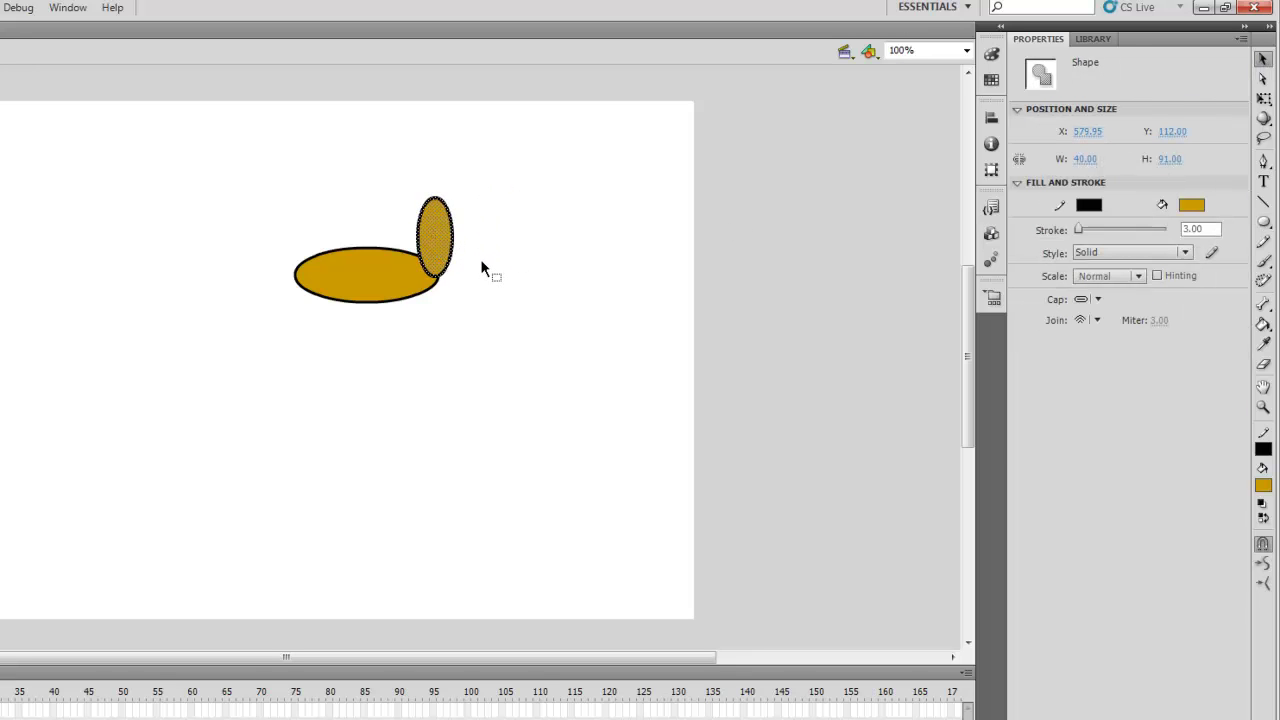
pyautogui.click(481, 268)
pyautogui.click(432, 276)
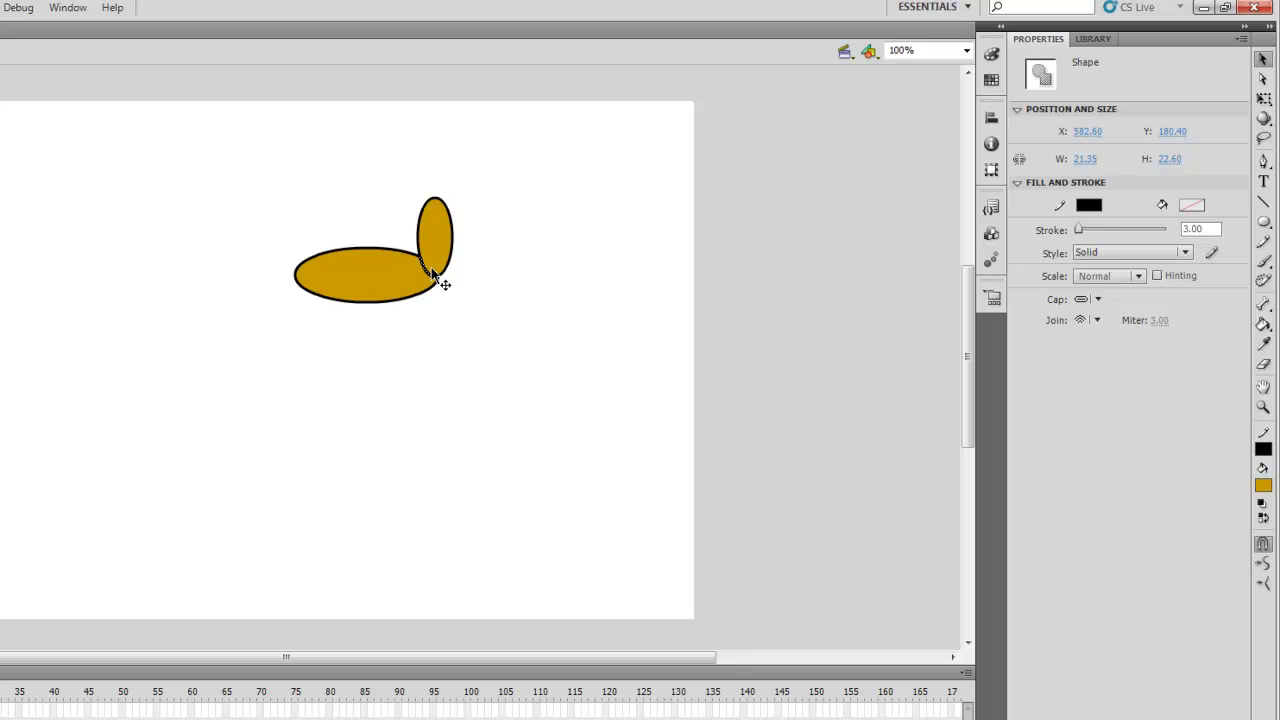
pyautogui.press('Delete')
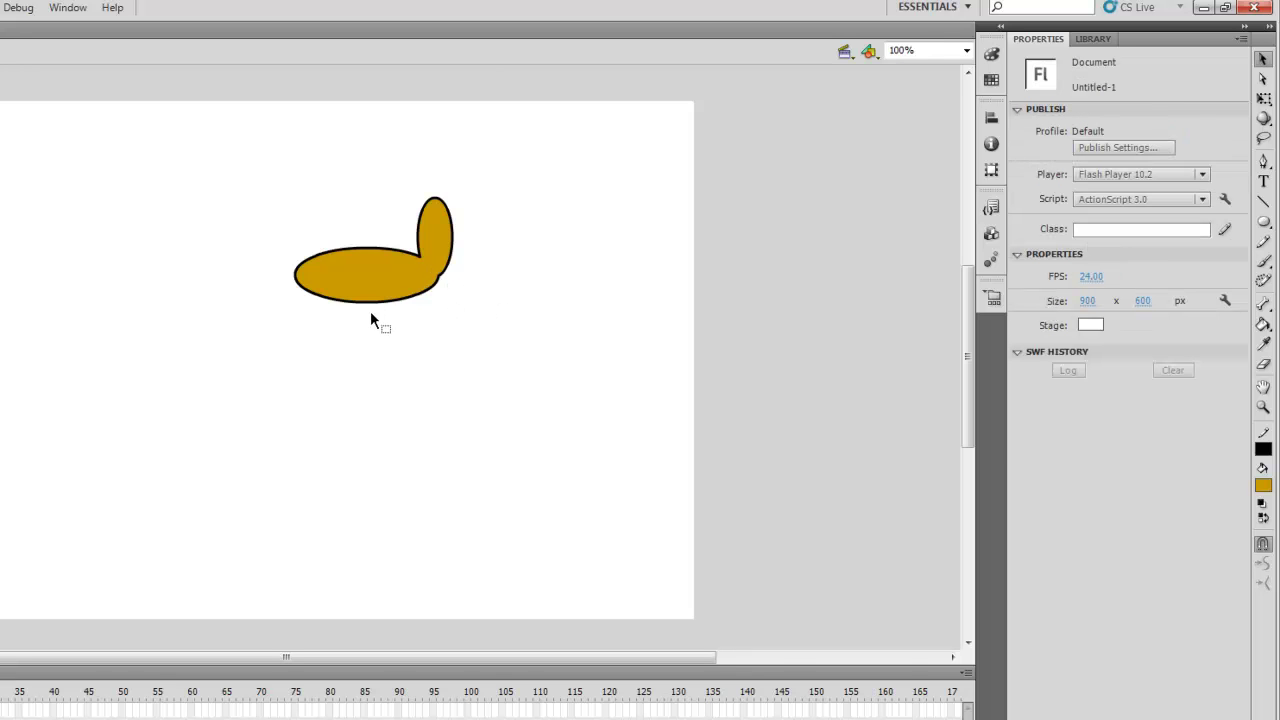
# - Draw a diagonal line across the left nose of the body and bend it into a downward curve for the window
pyautogui.click(1263, 203)
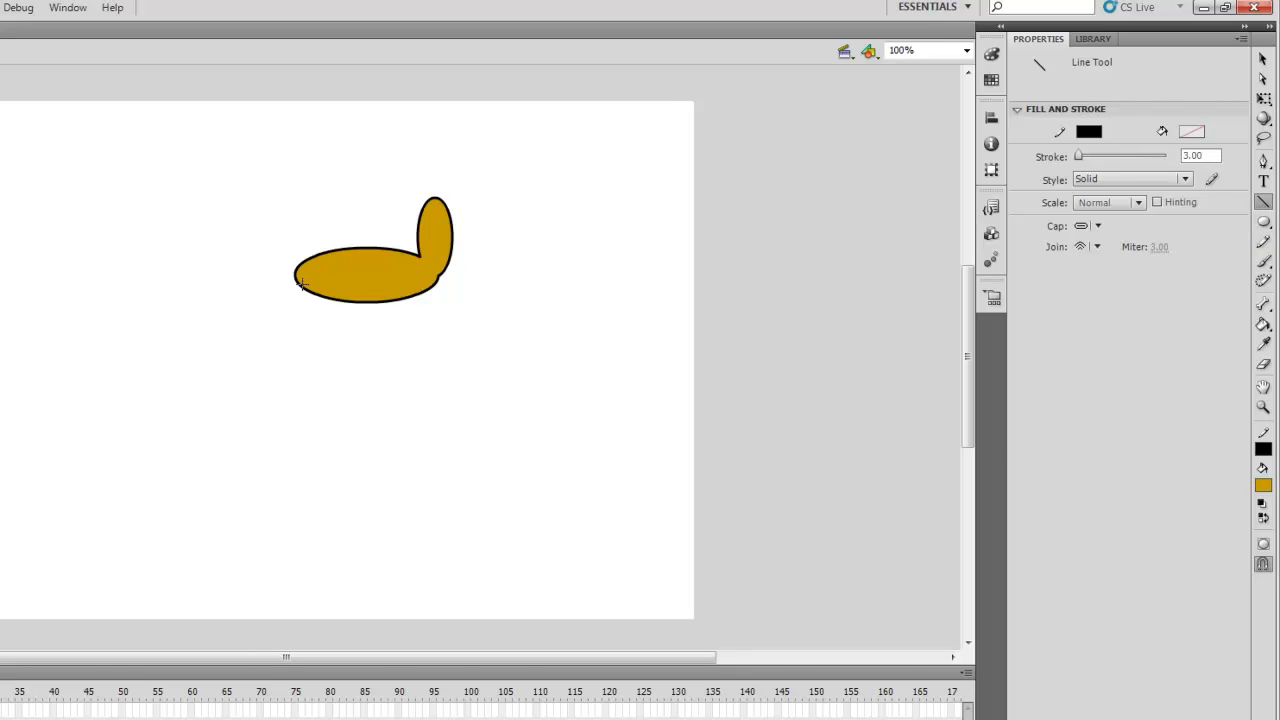
pyautogui.moveTo(302, 283); pyautogui.dragTo(349, 250)
pyautogui.press('v')
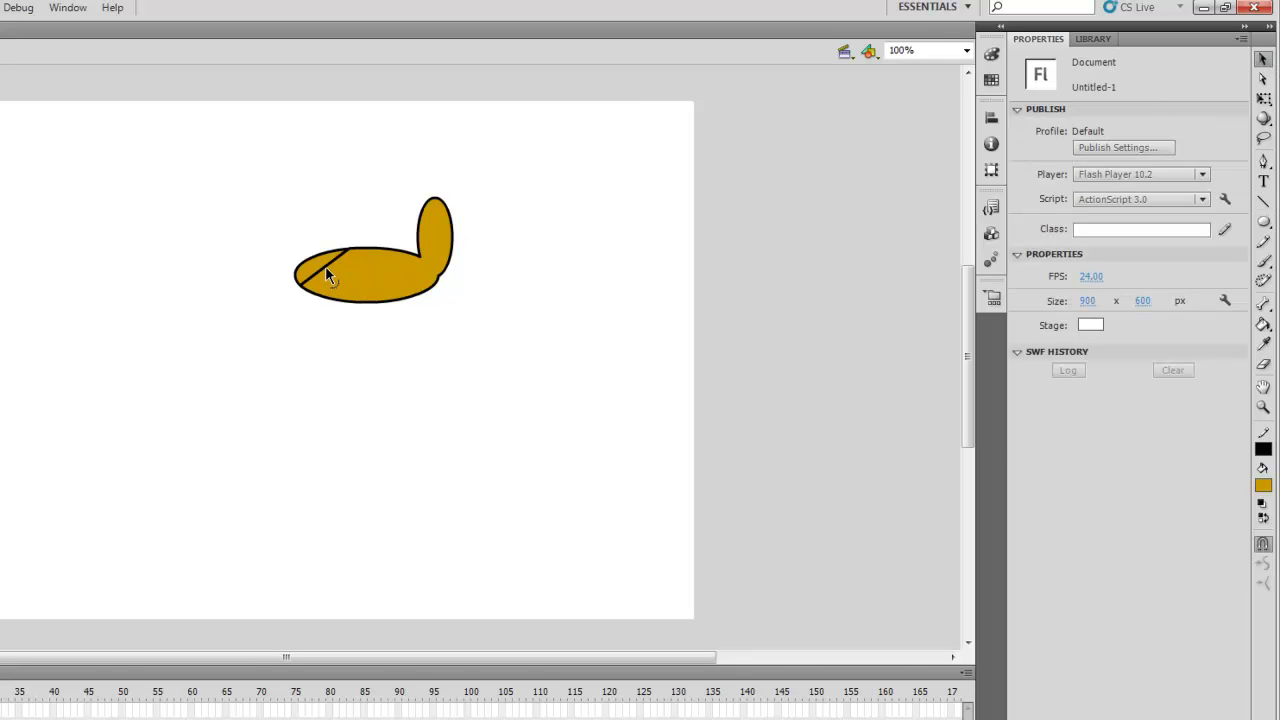
pyautogui.moveTo(329, 271); pyautogui.dragTo(346, 306)
# - Change the fill of the nose window section to light blue
pyautogui.click(318, 267)
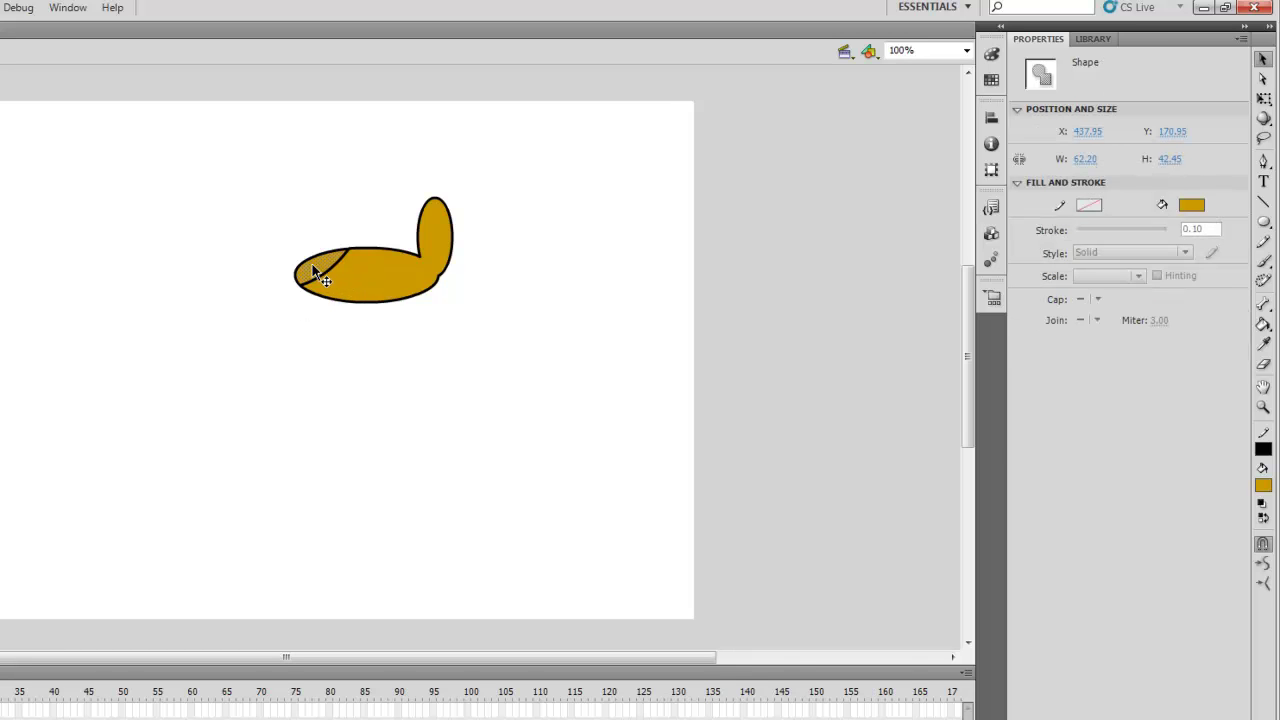
pyautogui.click(1190, 206)
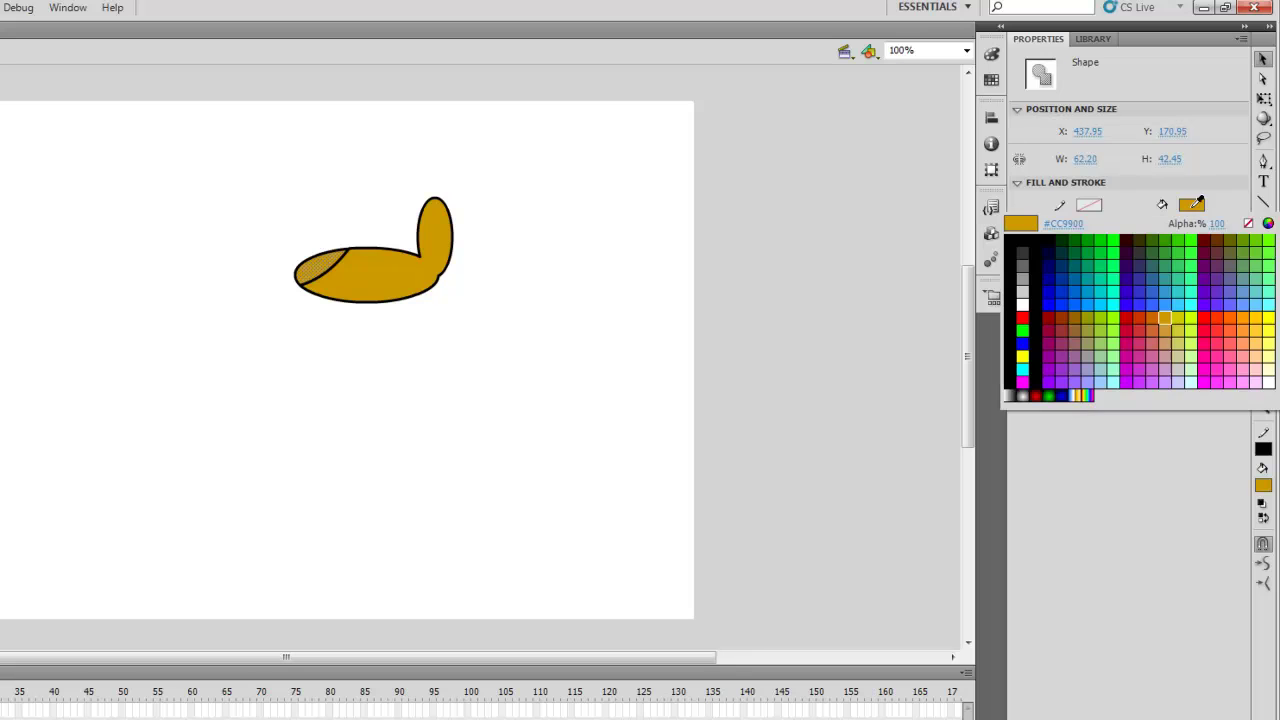
pyautogui.click(1104, 299)
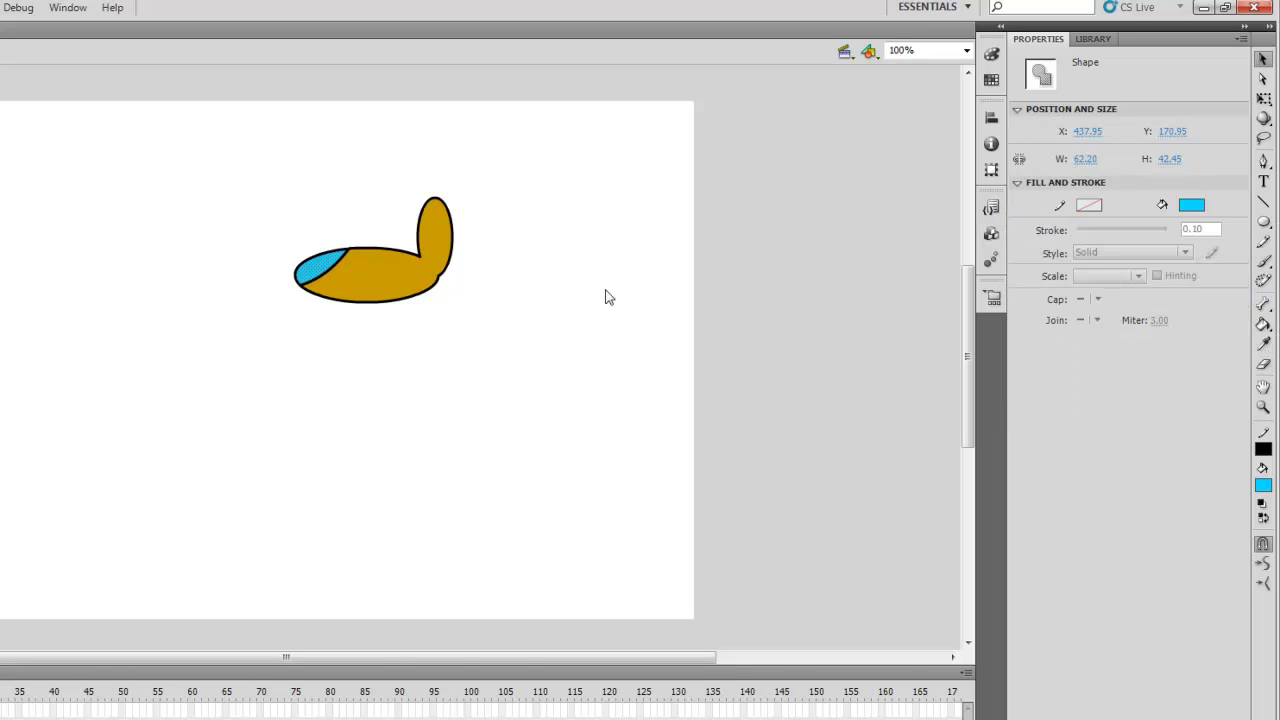
pyautogui.click(432, 324)
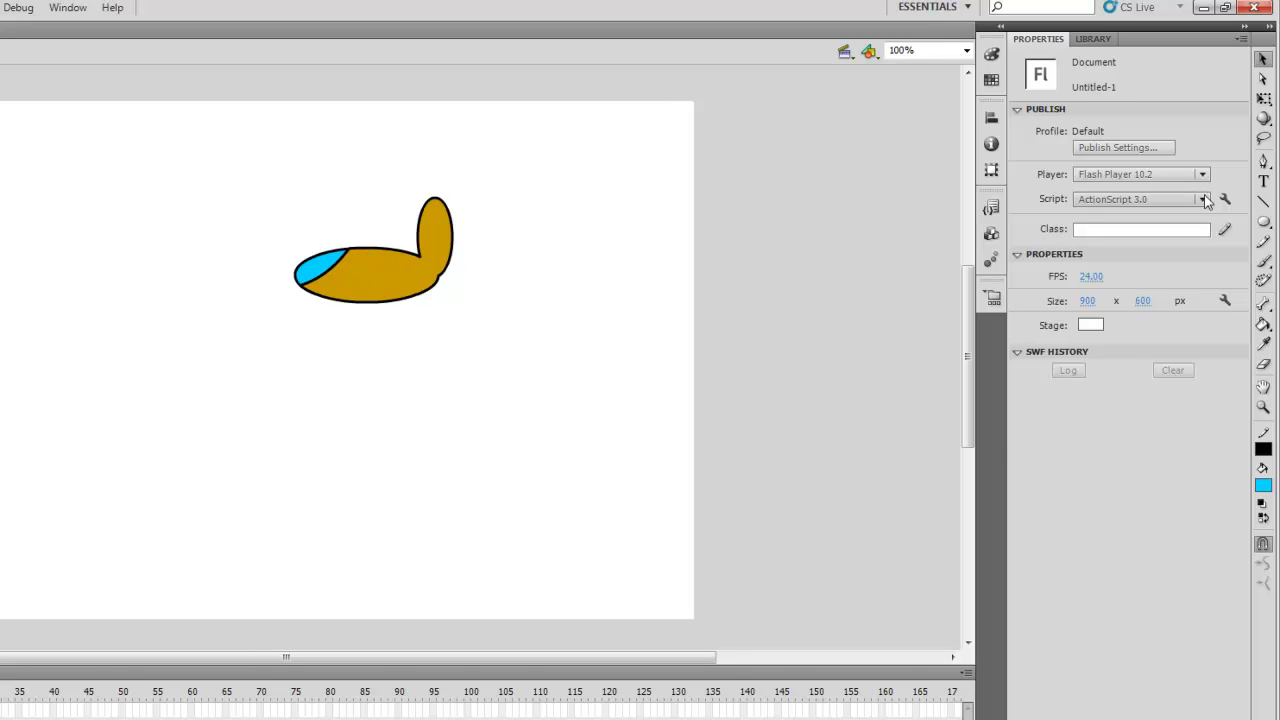
# - Draw a vertical line up from the top of the body as a mast and a flat light gray oval above it
pyautogui.click(1263, 203)
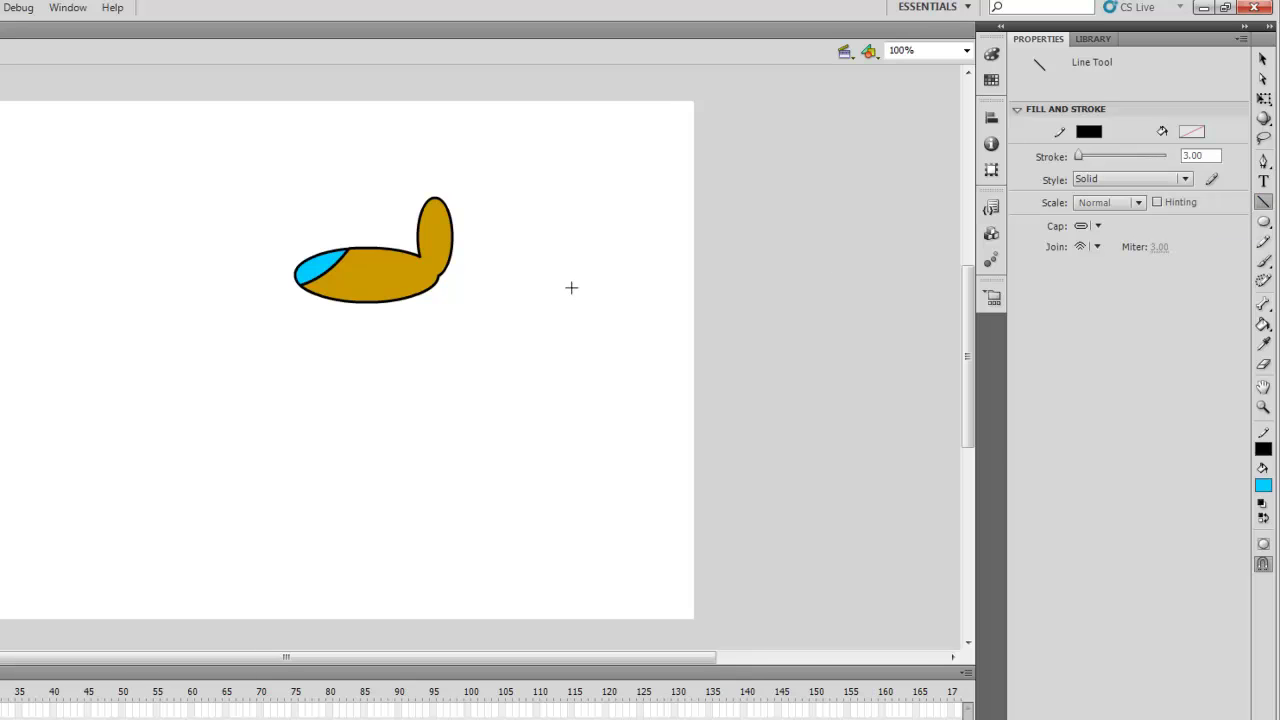
pyautogui.moveTo(360, 247); pyautogui.dragTo(360, 178)
pyautogui.click(1264, 225)
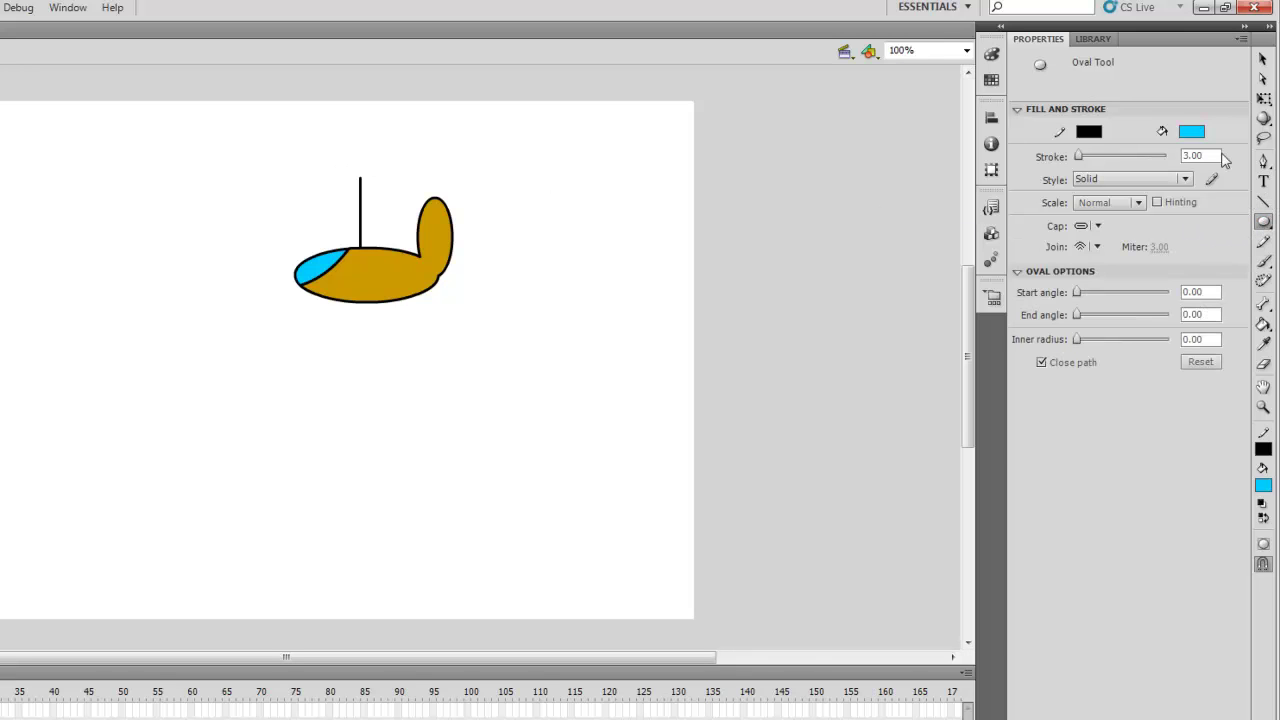
pyautogui.click(1190, 131)
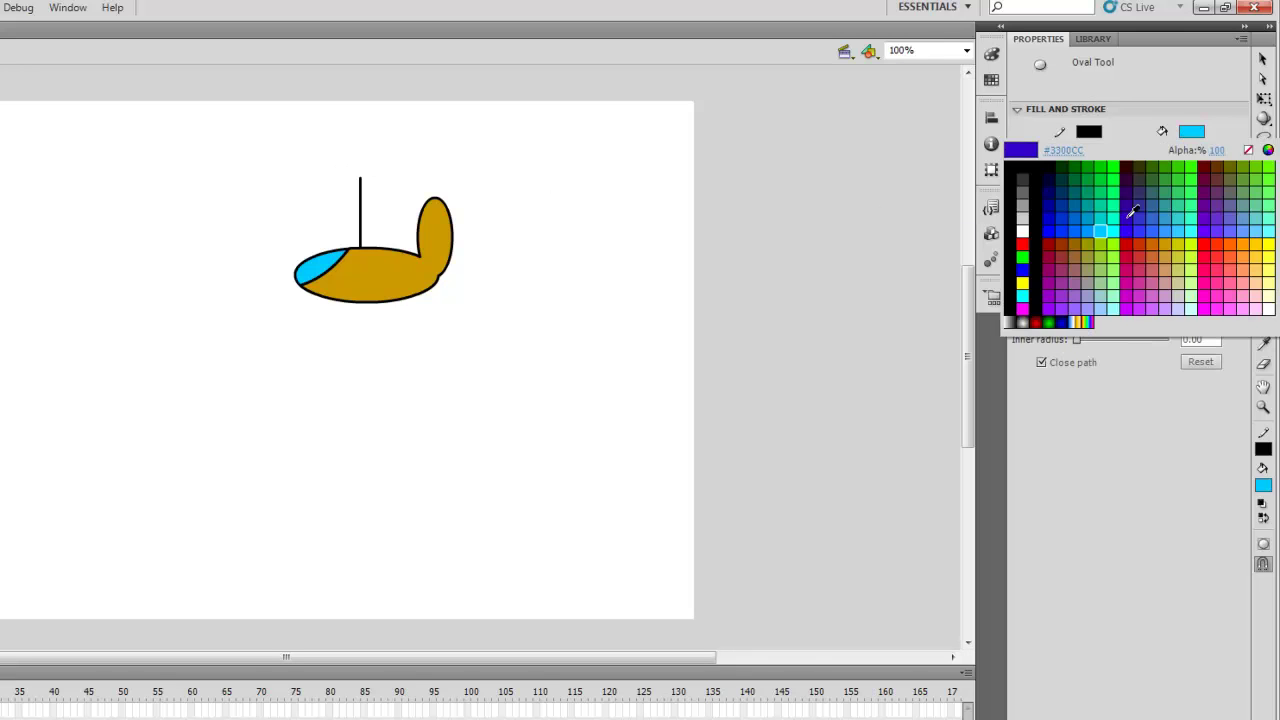
pyautogui.click(1023, 229)
pyautogui.moveTo(298, 145); pyautogui.dragTo(417, 160)
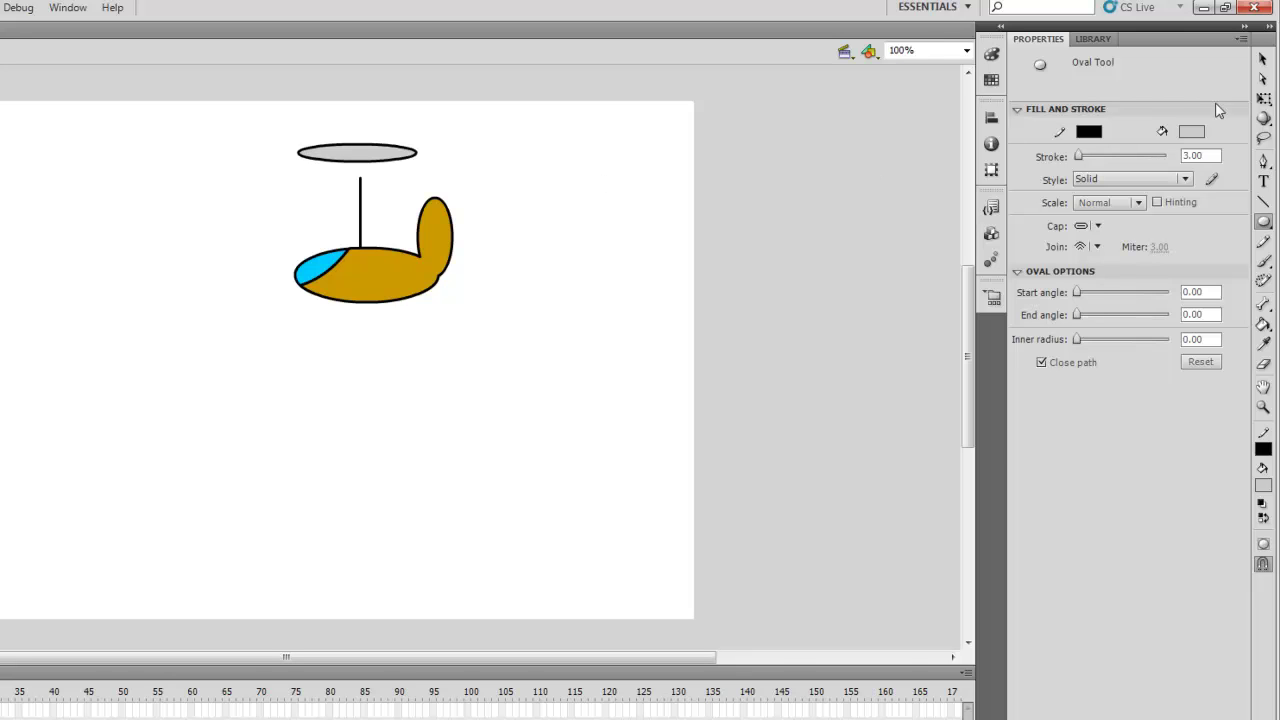
# - Move the gray rotor oval with its outline down onto the top of the mast
pyautogui.click(1263, 59)
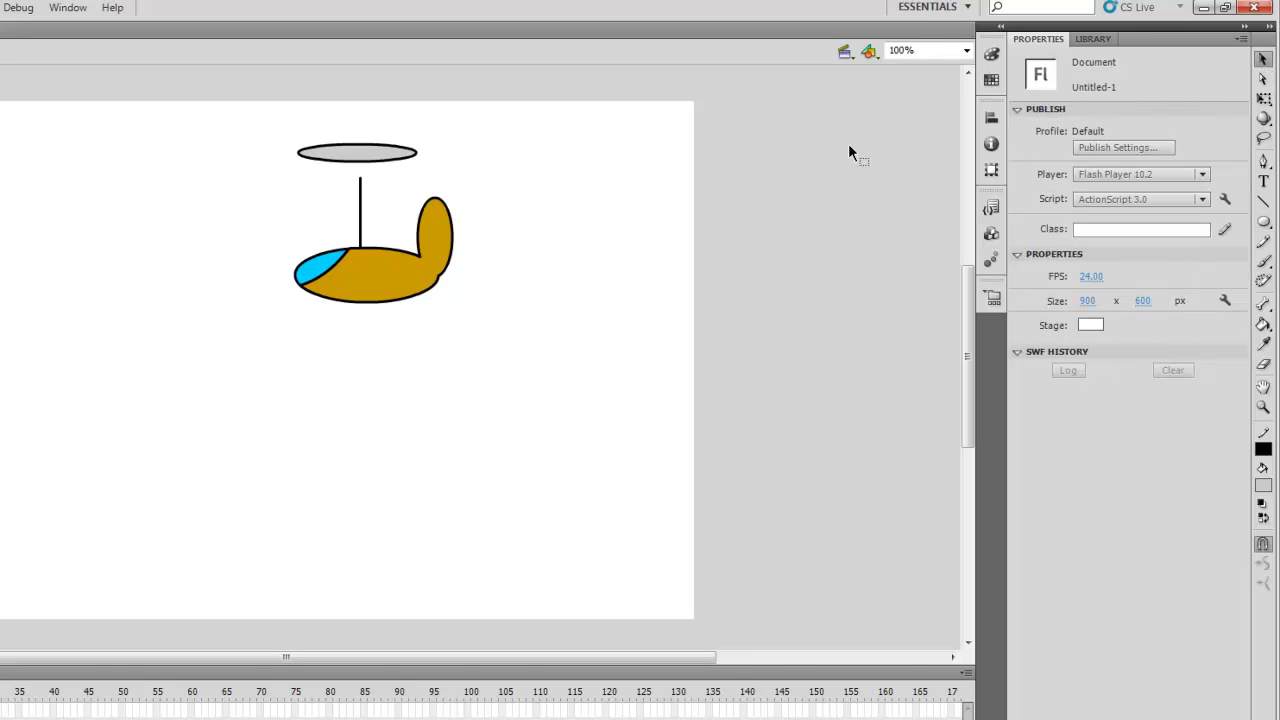
pyautogui.click(363, 158)
pyautogui.moveTo(391, 163); pyautogui.dragTo(388, 178)
pyautogui.click(585, 234)
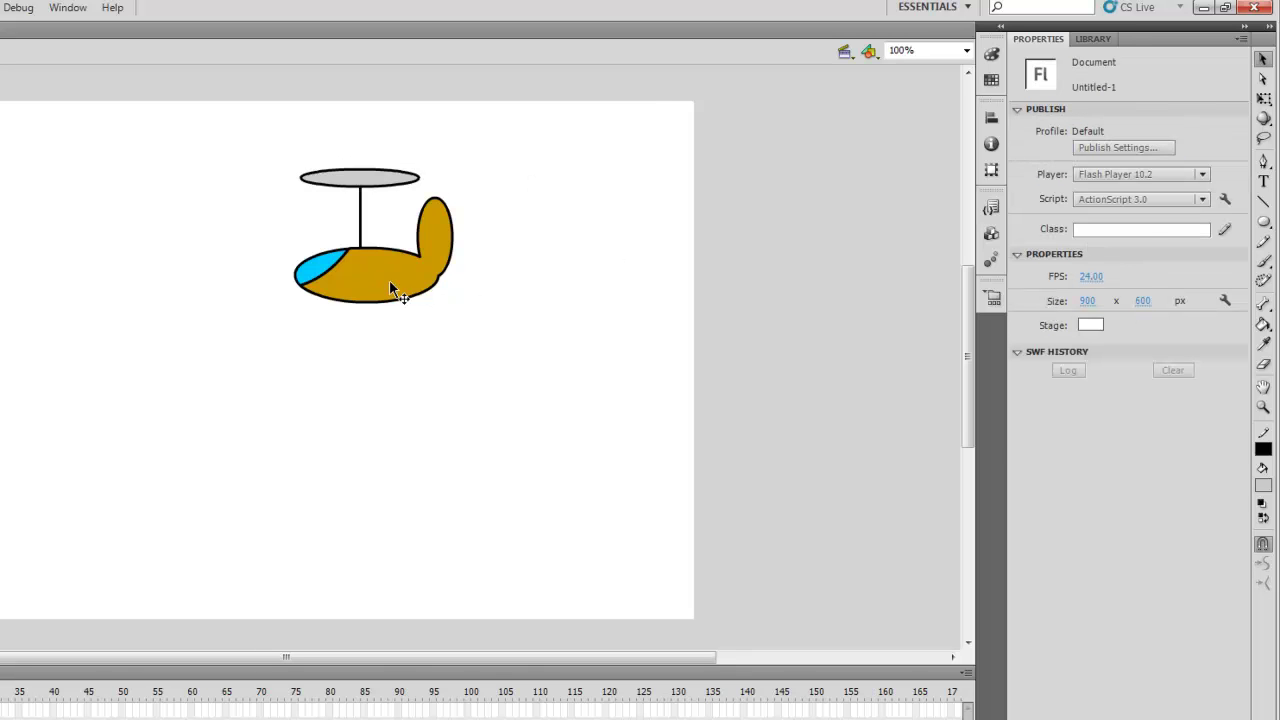
# - Draw an open three-line wing outline to the right of the body and adjust its lower corner
pyautogui.click(1262, 201)
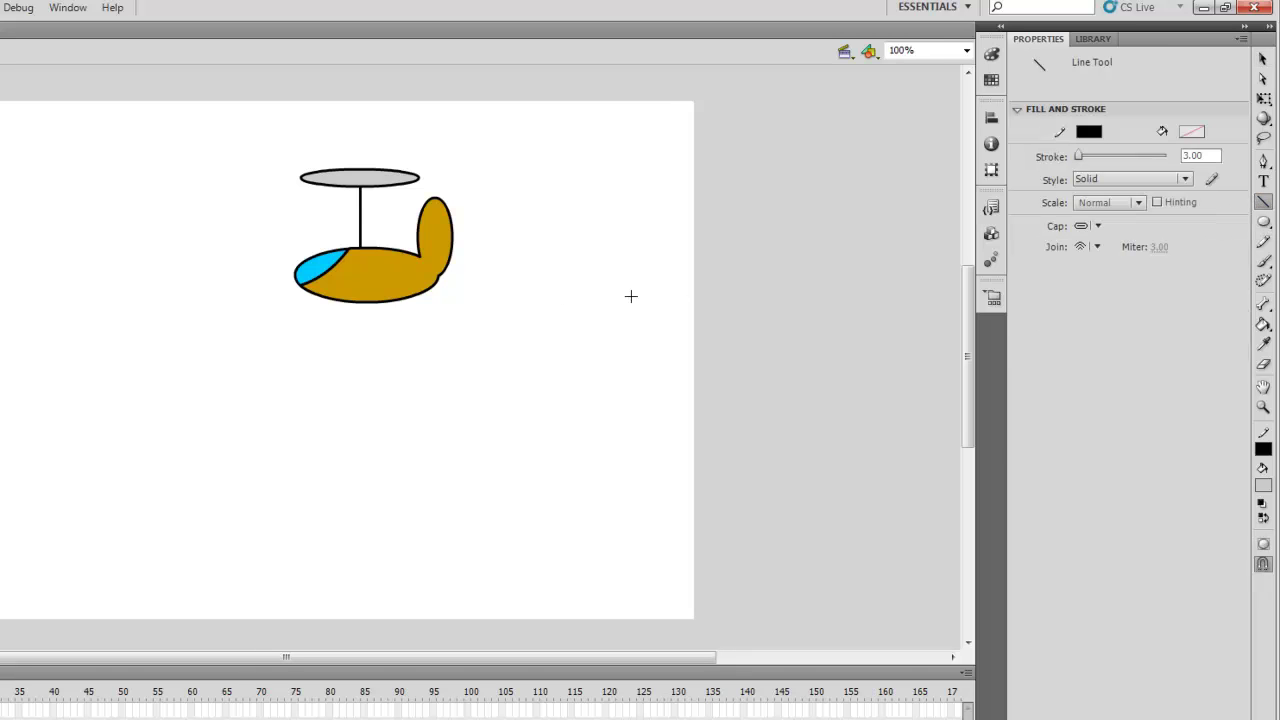
pyautogui.moveTo(506, 286)
pyautogui.mouseDown()
pyautogui.moveTo(549, 307)
pyautogui.moveTo(522, 317)
pyautogui.moveTo(469, 300)
pyautogui.mouseUp()
pyautogui.click(1262, 58)
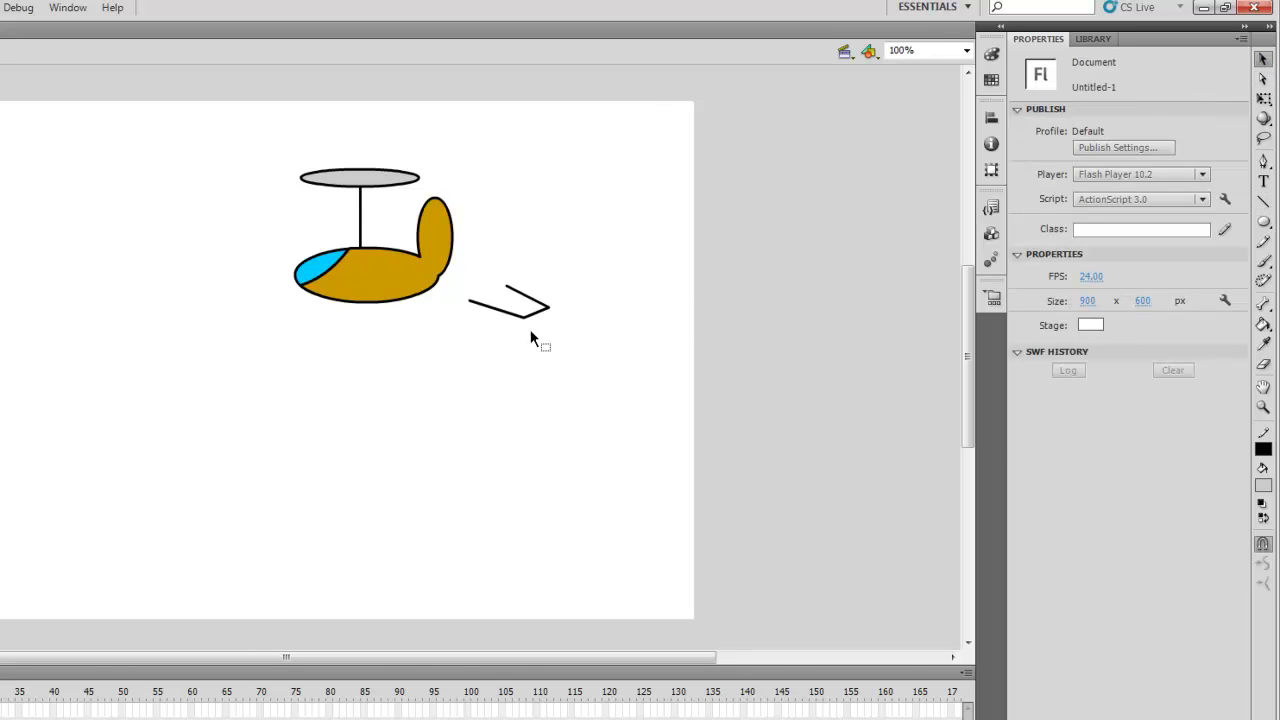
pyautogui.moveTo(526, 318); pyautogui.dragTo(527, 319)
pyautogui.moveTo(526, 317); pyautogui.dragTo(526, 317)
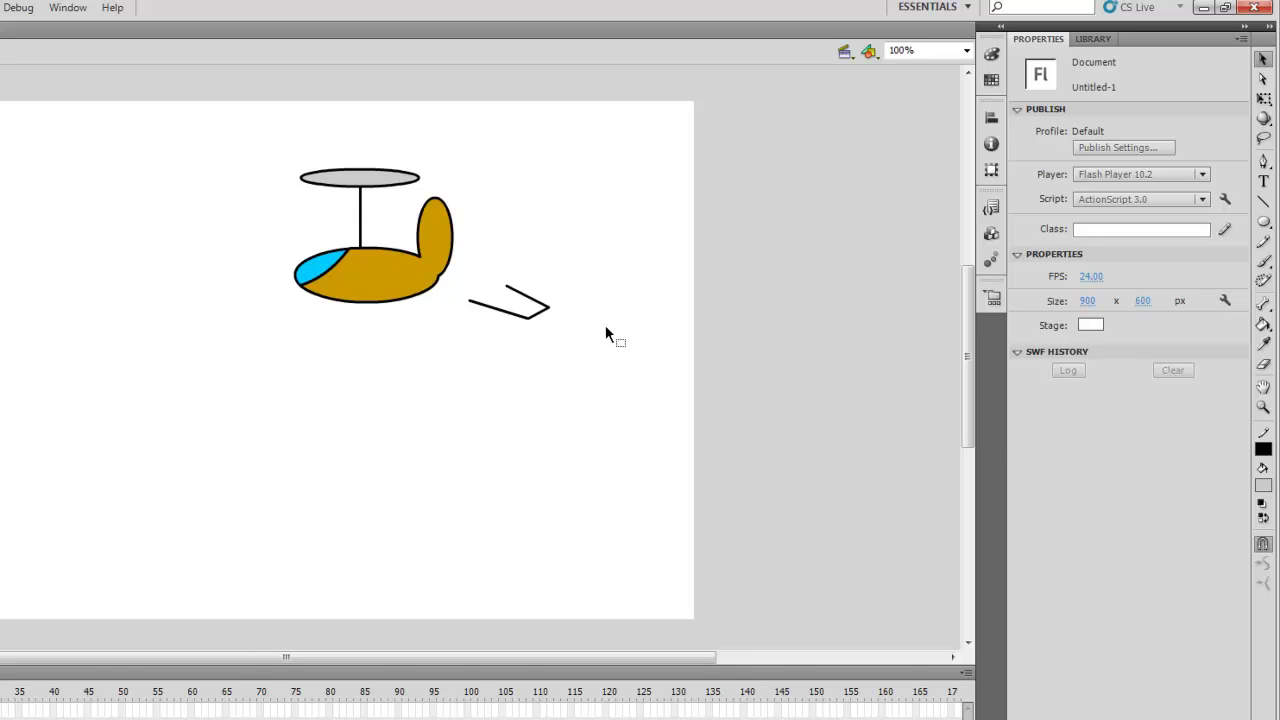
# - Move the wing outline onto the lower right of the body and delete the body's outline segment inside it
pyautogui.doubleClick(524, 318)
pyautogui.moveTo(508, 318); pyautogui.dragTo(397, 312)
pyautogui.click(506, 363)
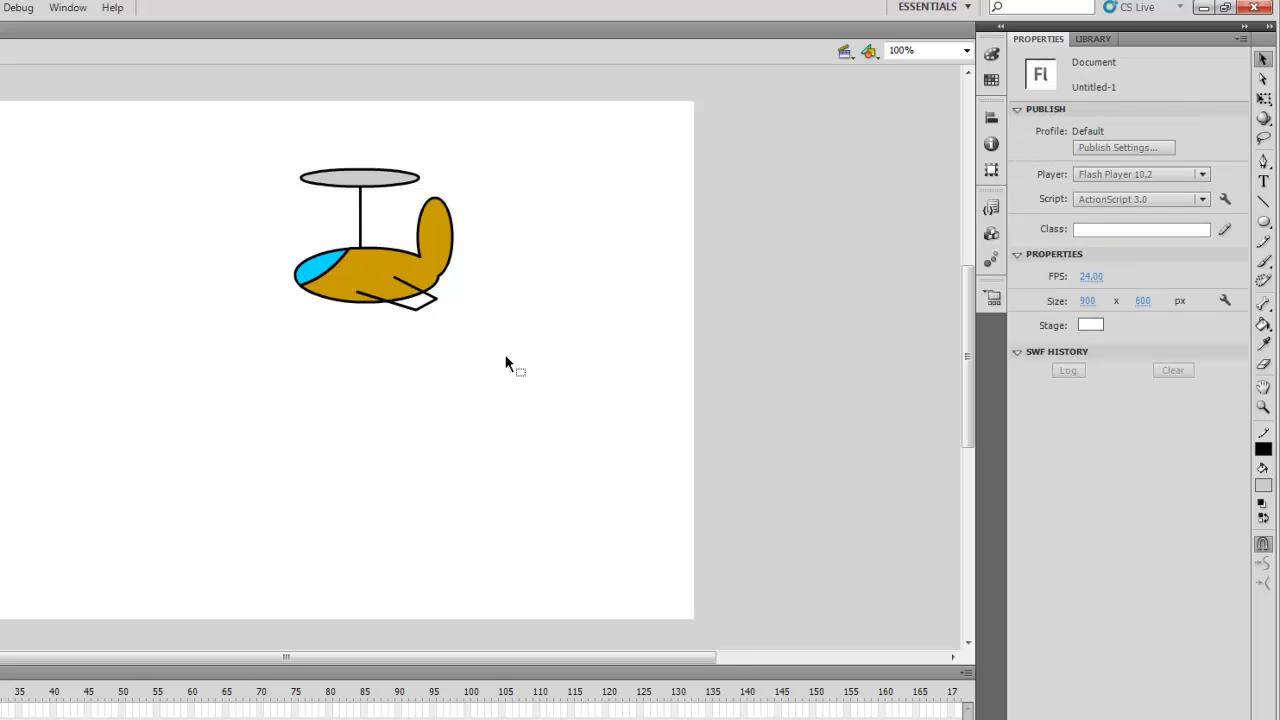
pyautogui.click(412, 303)
pyautogui.click(560, 320)
# - Fill the open wing area with the golden brown sampled from the body, and check the drawing's outline
pyautogui.click(1263, 324)
pyautogui.click(1191, 132)
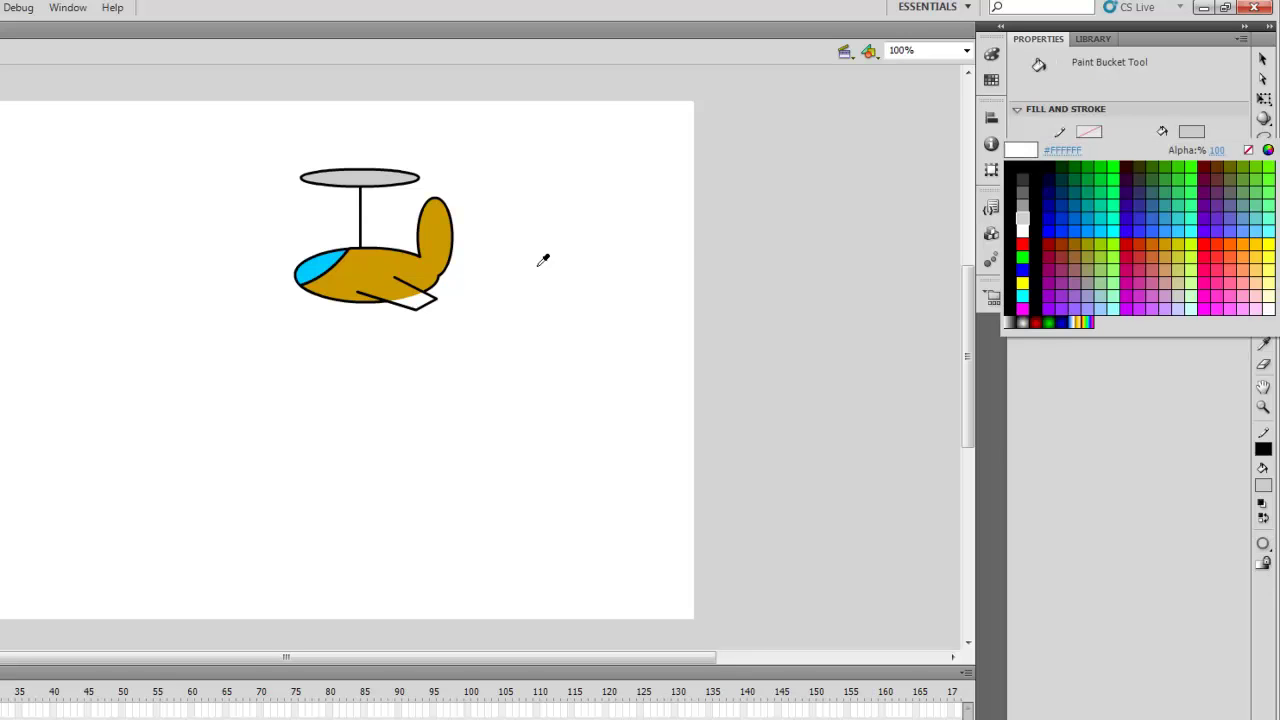
pyautogui.click(435, 256)
pyautogui.click(403, 295)
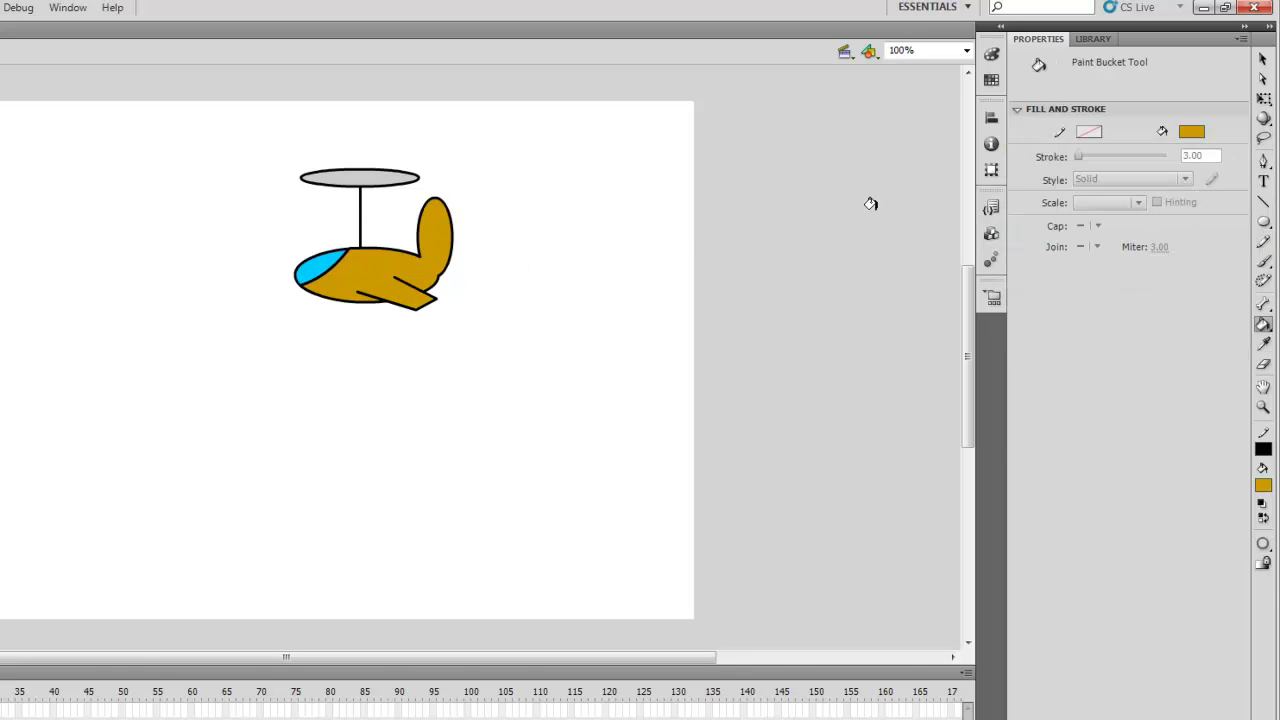
pyautogui.click(1263, 59)
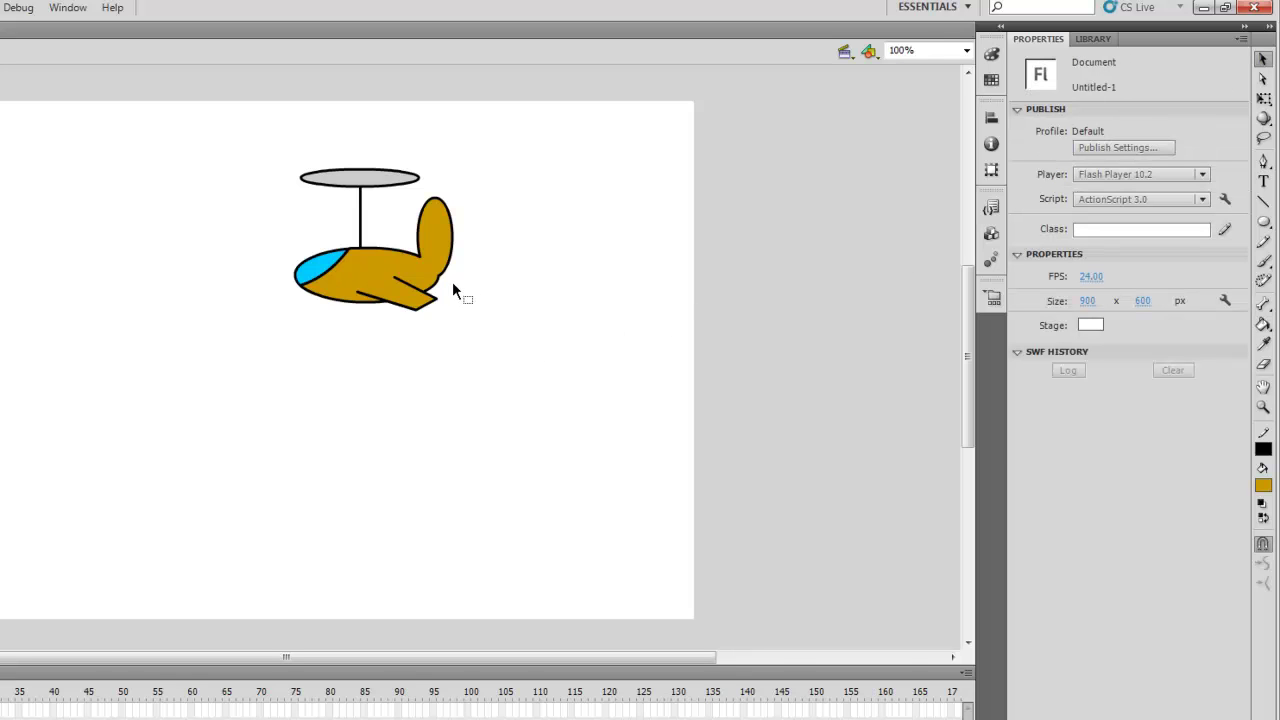
pyautogui.click(435, 303)
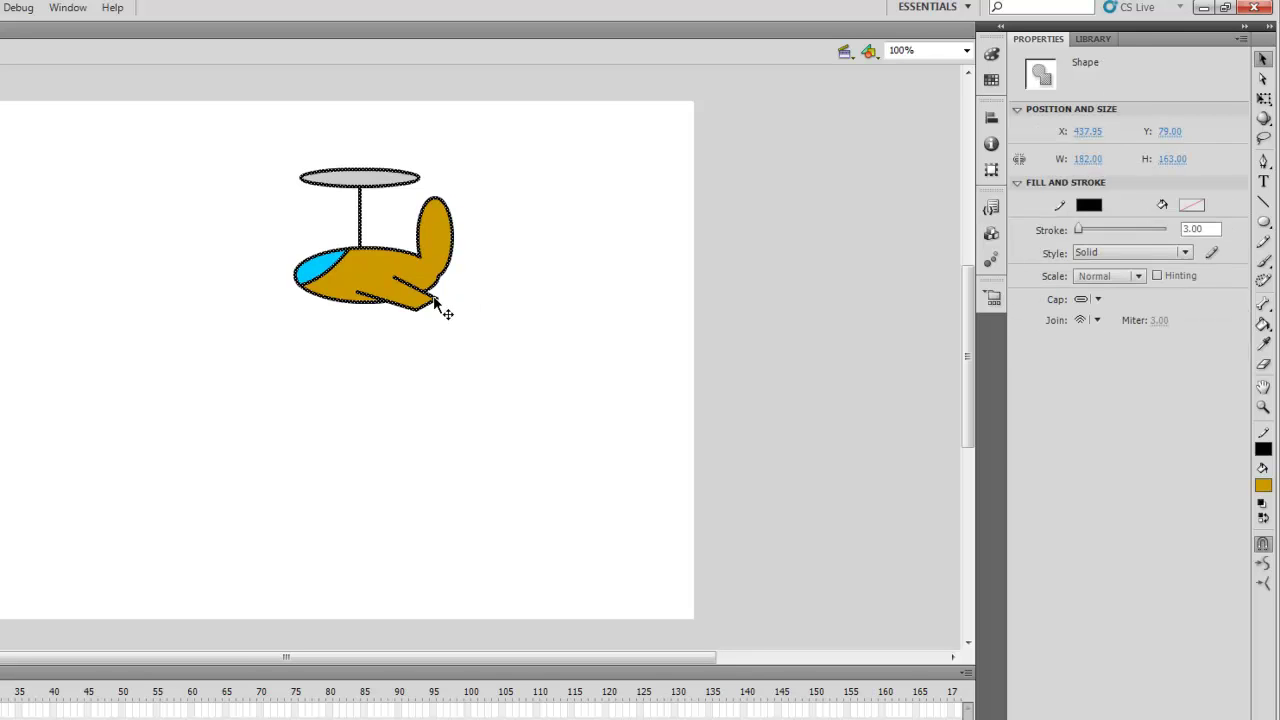
pyautogui.click(412, 316)
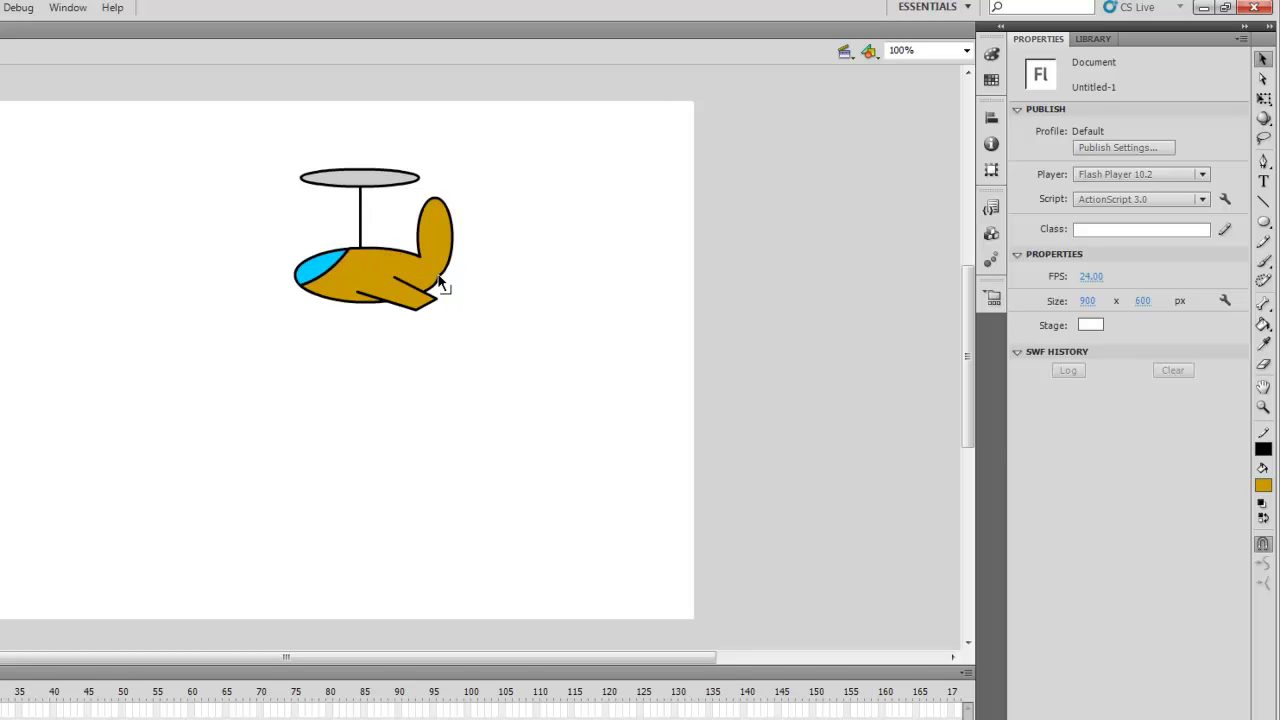
# - Draw a small gray circle with a black outline to the right of the body and a tinier one beside its lower right
pyautogui.click(1262, 223)
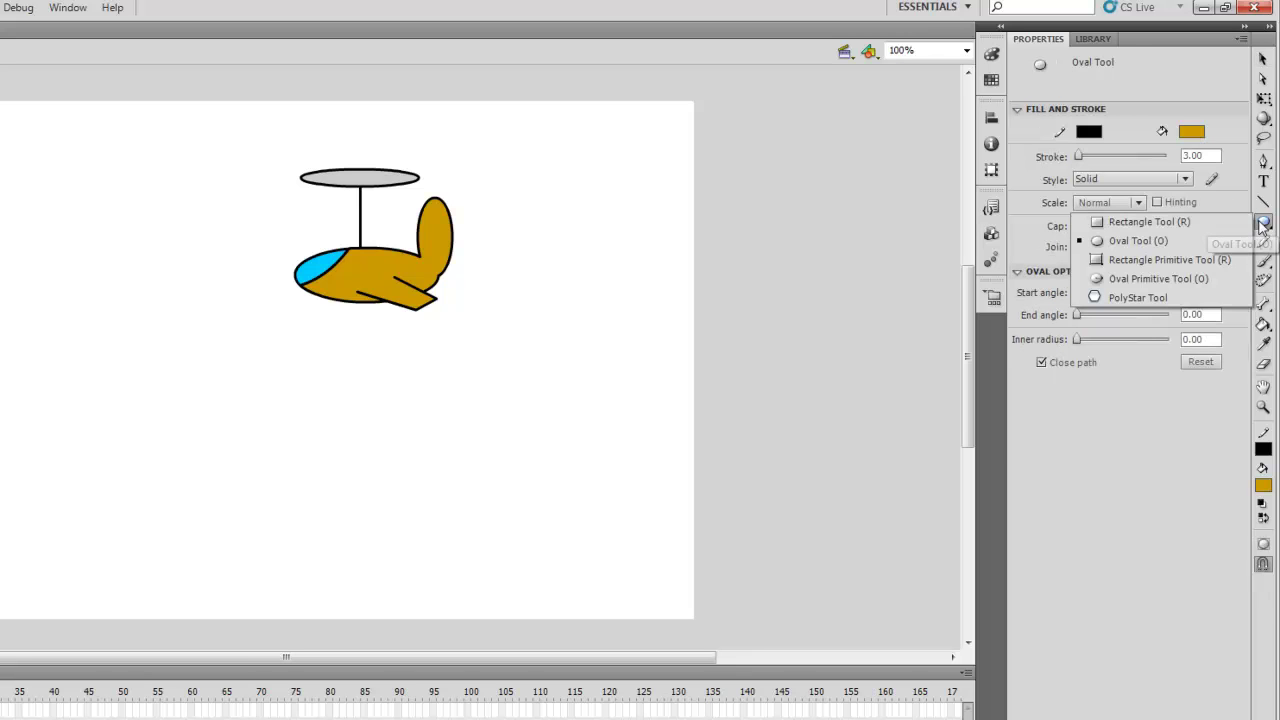
pyautogui.click(1126, 241)
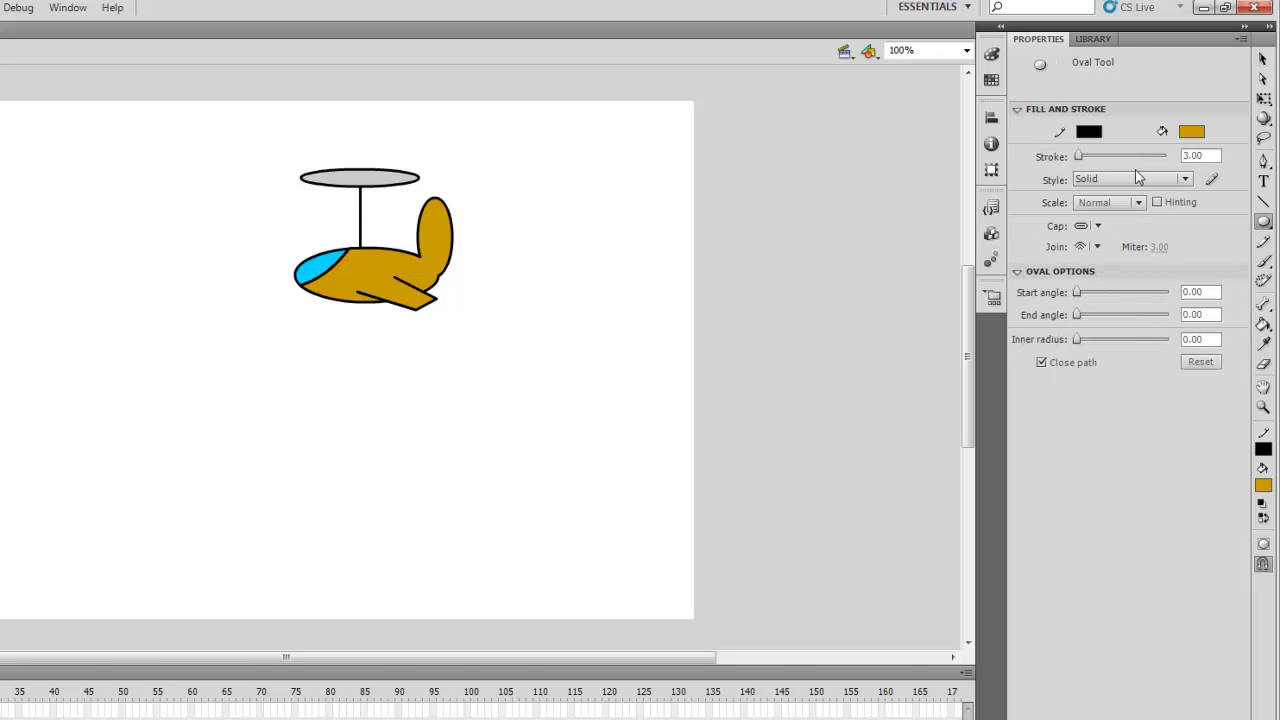
pyautogui.click(1194, 133)
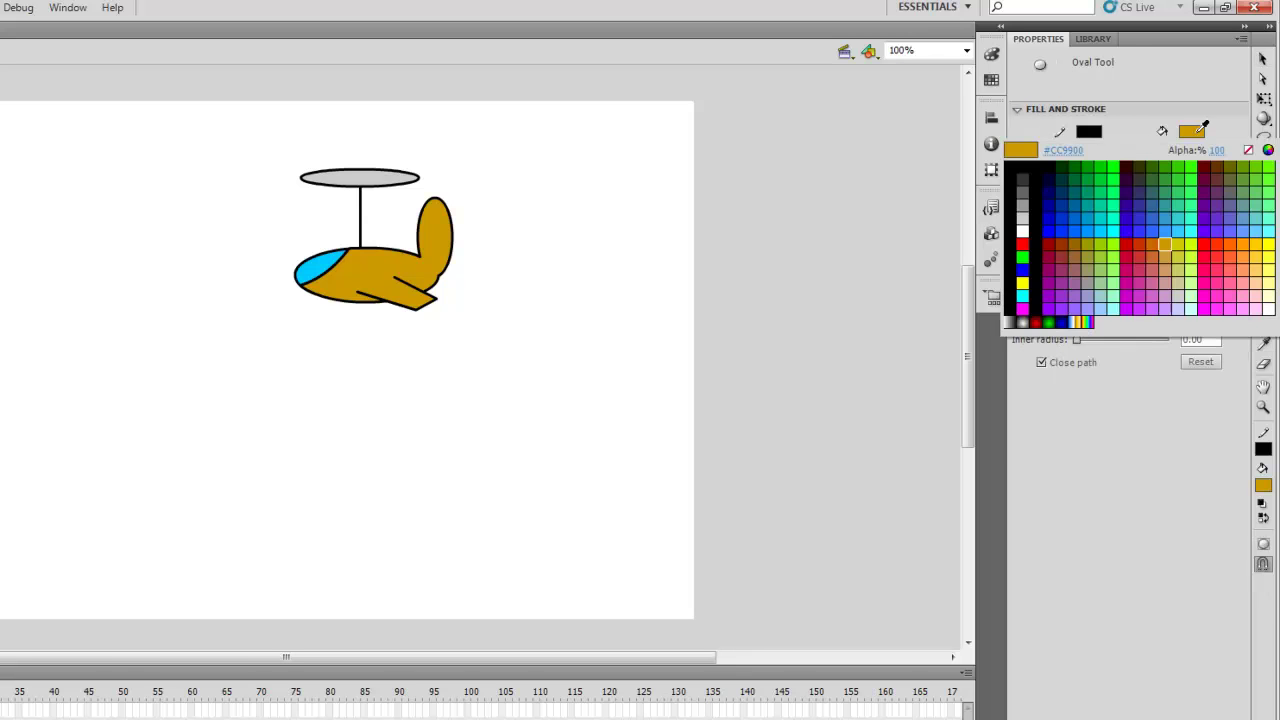
pyautogui.click(1023, 207)
pyautogui.moveTo(498, 282); pyautogui.dragTo(532, 307)
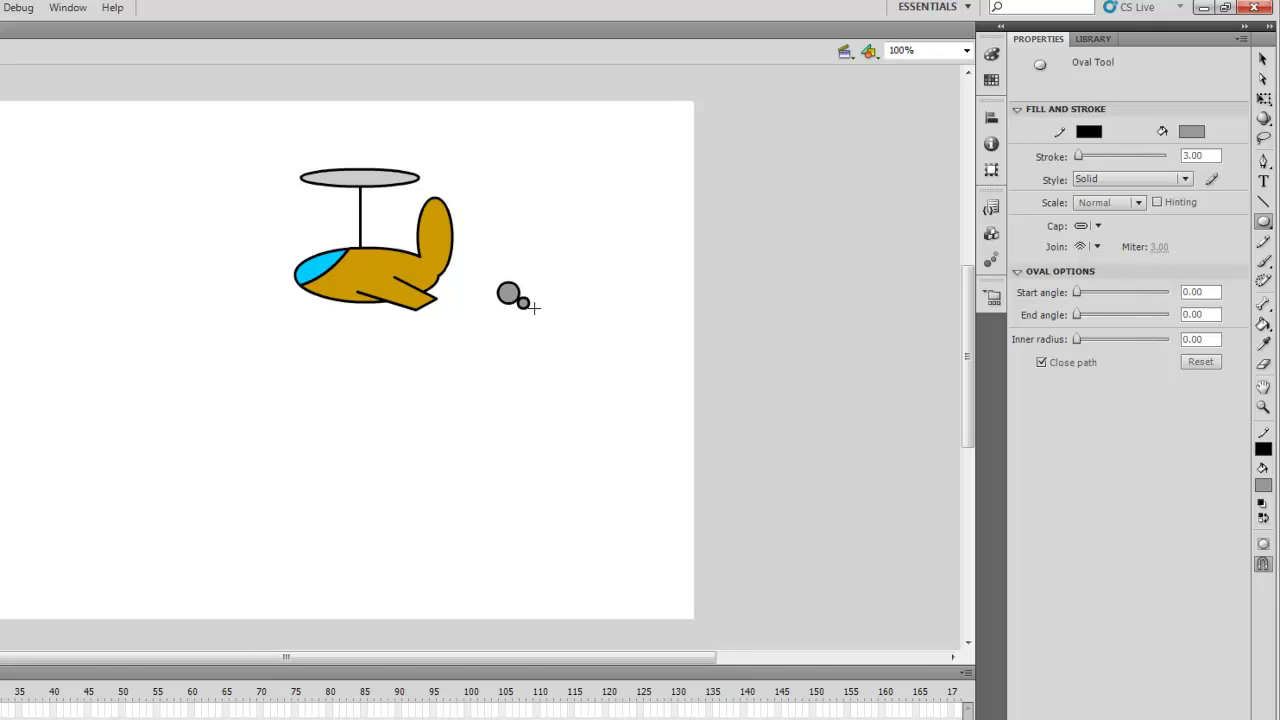
pyautogui.hotkey('ctrl', 'z')
pyautogui.moveTo(527, 304); pyautogui.dragTo(538, 316)
# - Move the two gray circles closer to the rear of the helicopter as exhaust puffs
pyautogui.click(1263, 60)
pyautogui.moveTo(575, 336); pyautogui.dragTo(466, 288)
pyautogui.click(599, 322)
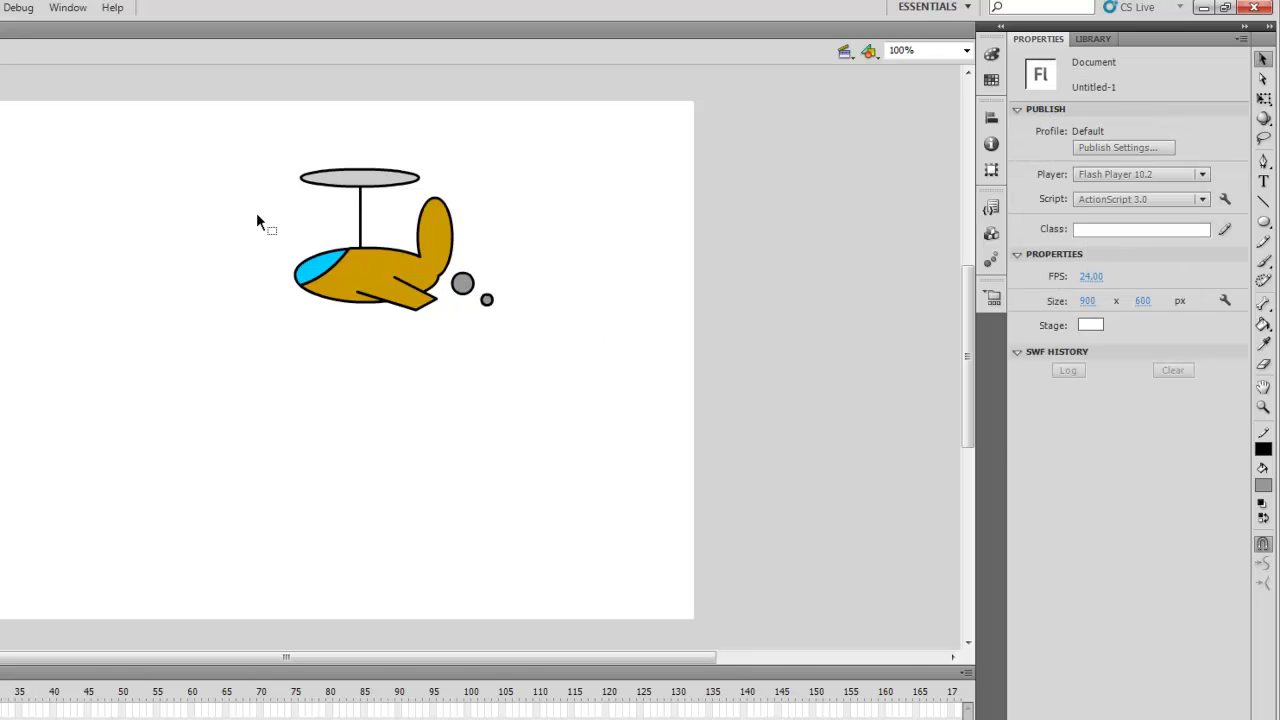
# - Convert the entire helicopter drawing, including the puffs, to a Movie Clip symbol named เครื่องบิน
pyautogui.moveTo(226, 137); pyautogui.dragTo(570, 400)
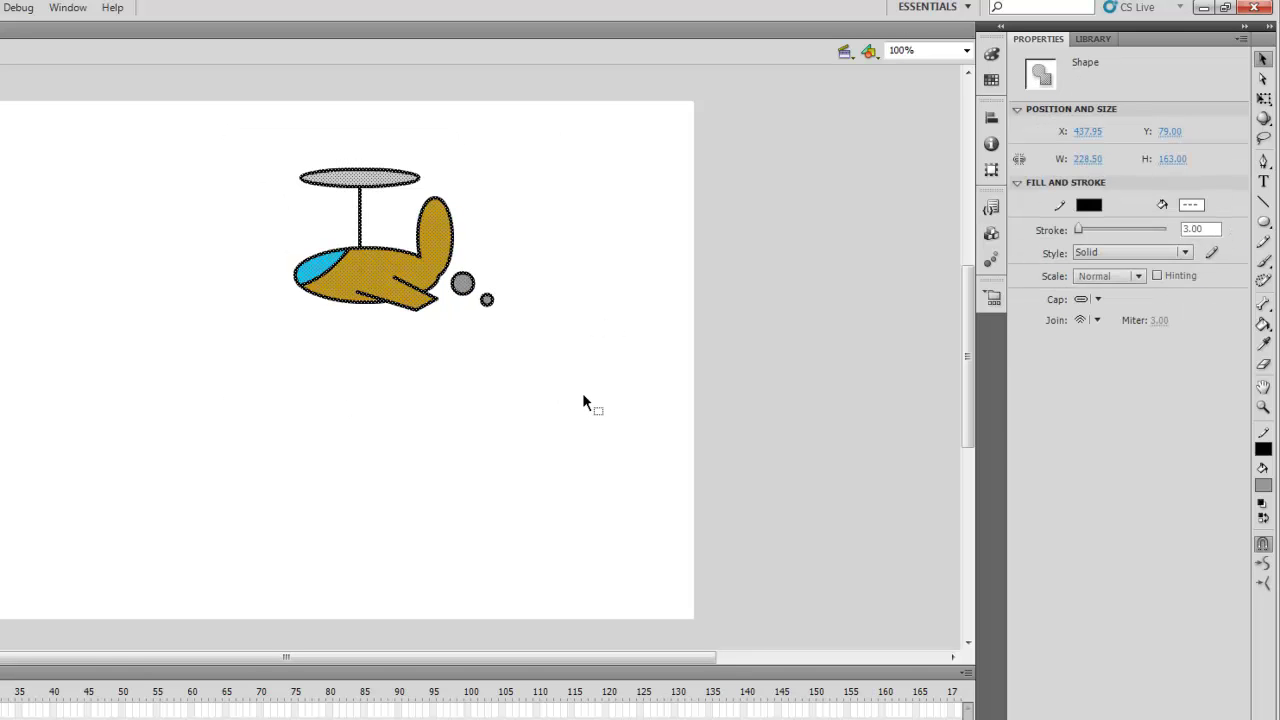
pyautogui.click(510, 377)
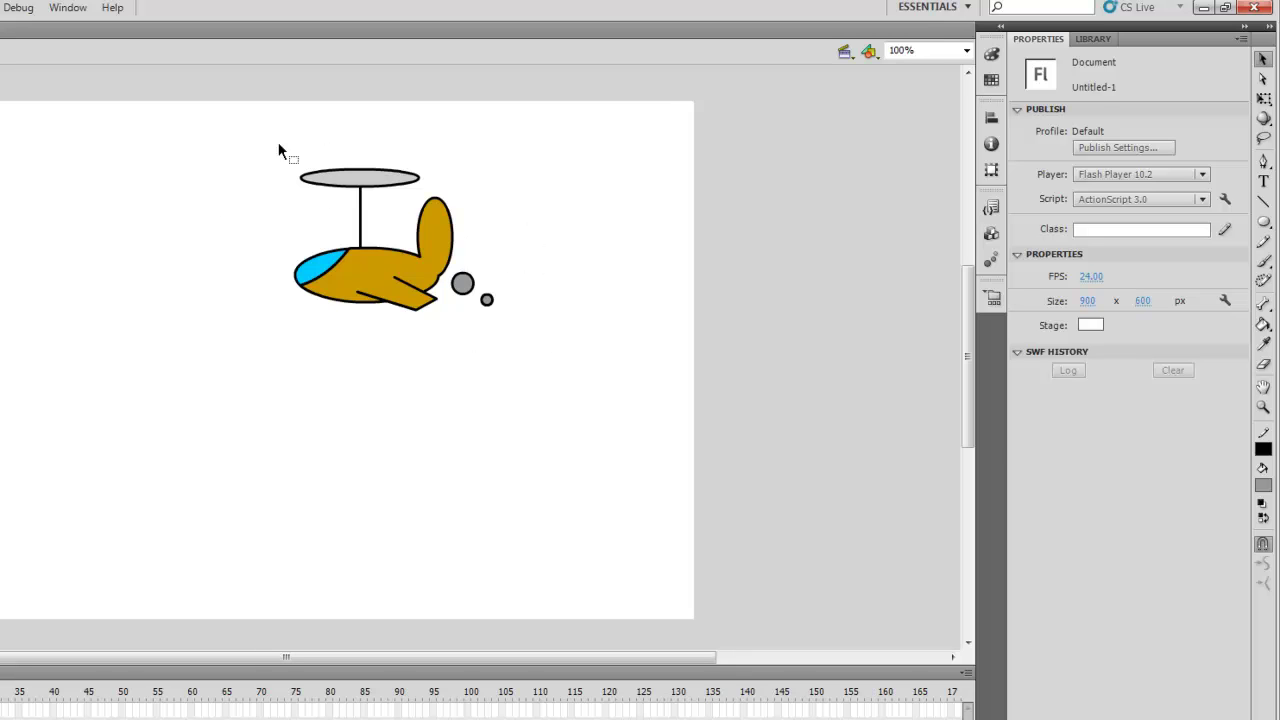
pyautogui.moveTo(260, 137); pyautogui.dragTo(561, 374)
pyautogui.click(286, 200)
pyautogui.moveTo(289, 148); pyautogui.dragTo(552, 367)
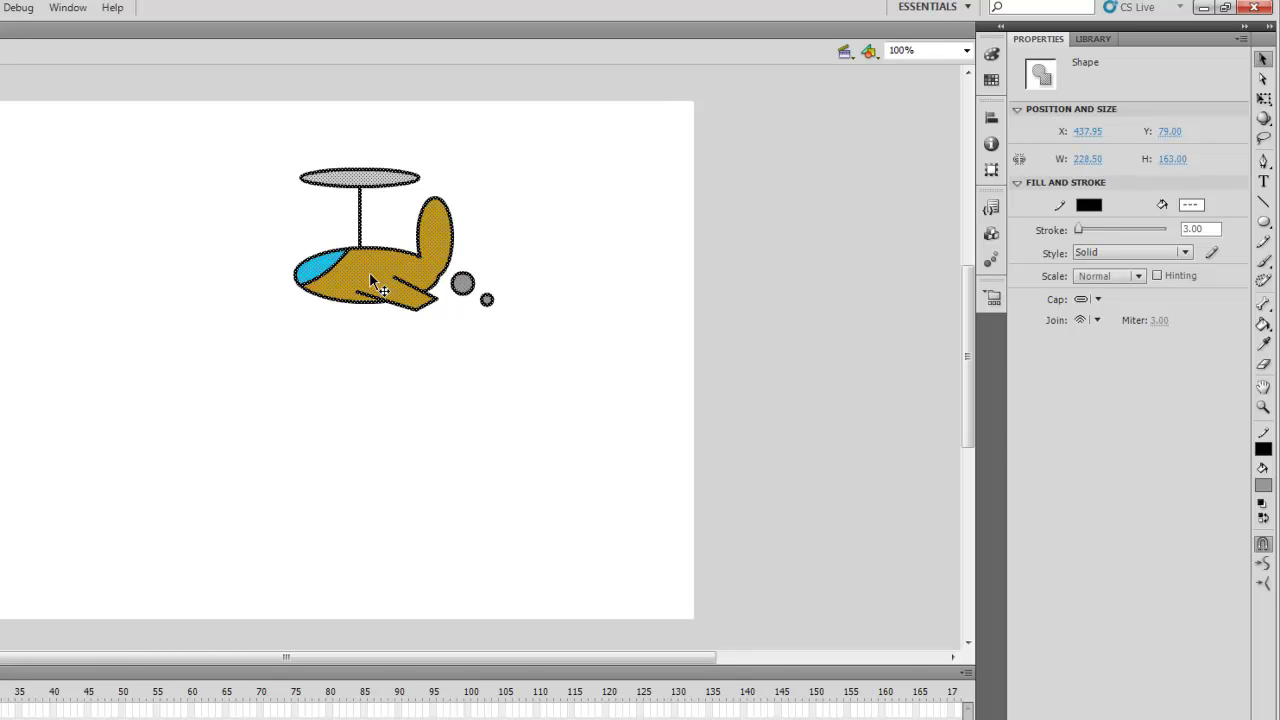
pyautogui.press('F8')
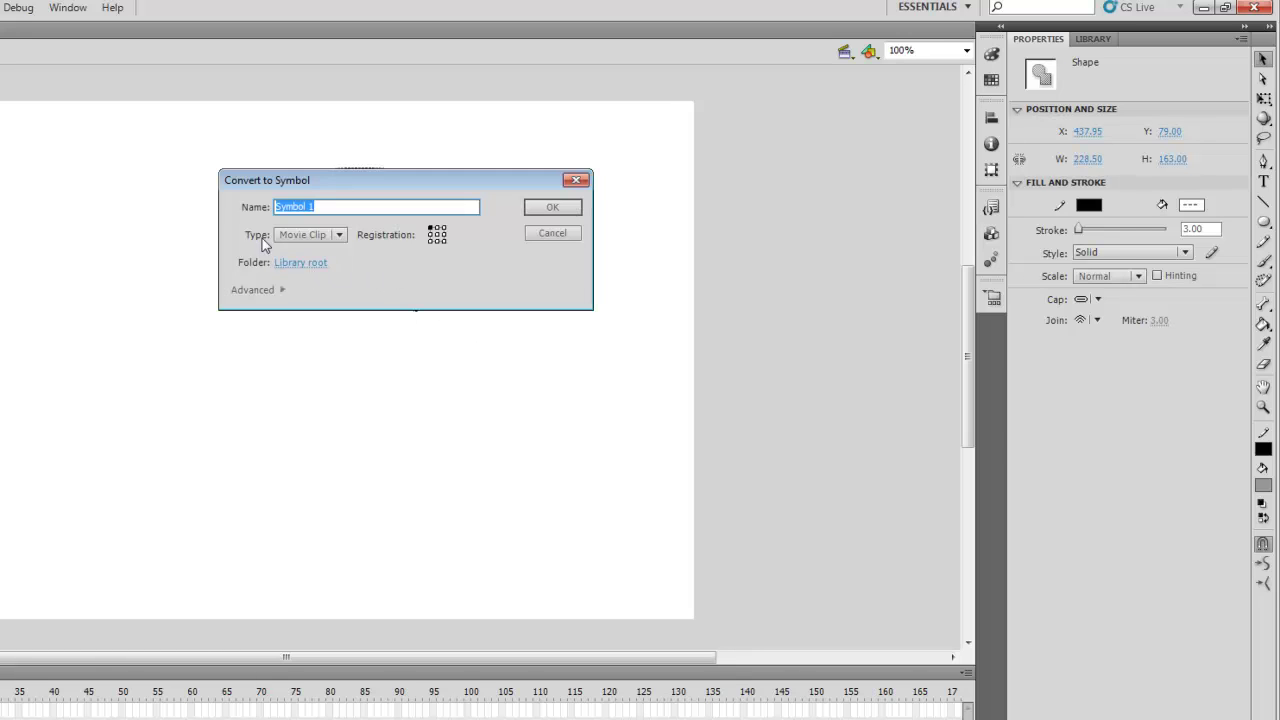
pyautogui.click(300, 236)
pyautogui.click(310, 256)
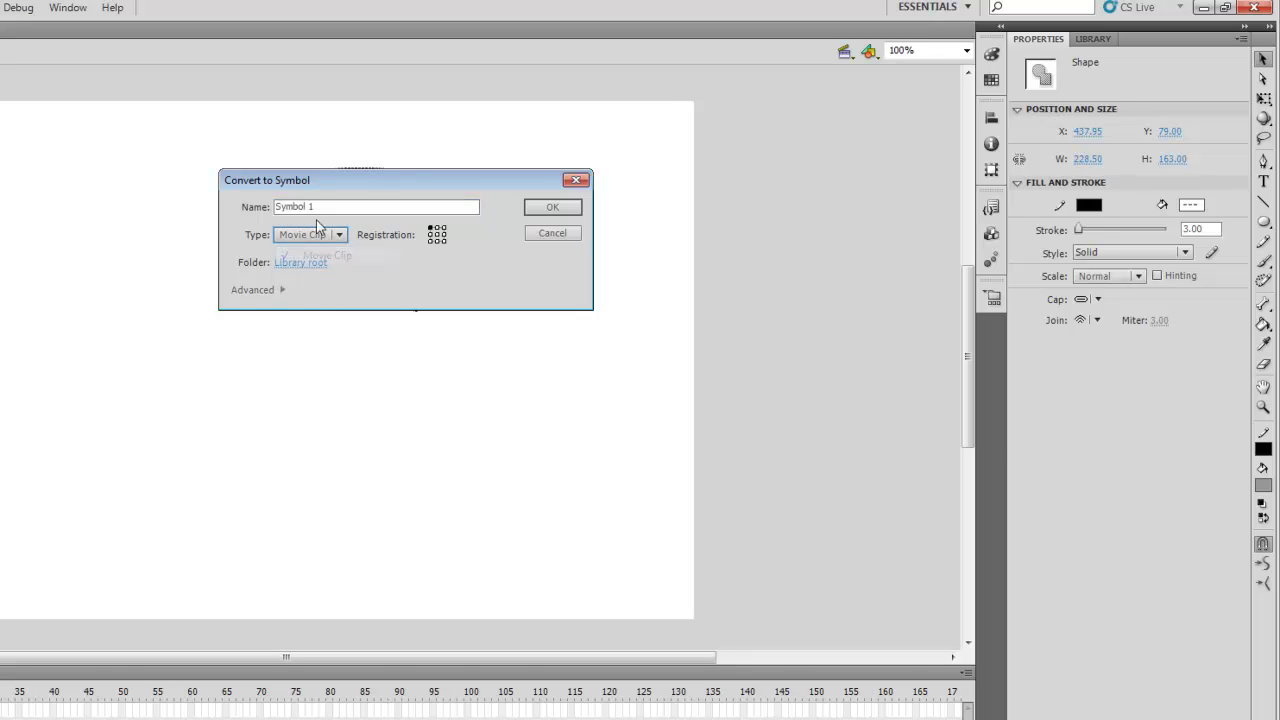
pyautogui.doubleClick(324, 207)
pyautogui.moveTo(324, 207); pyautogui.dragTo(270, 207)
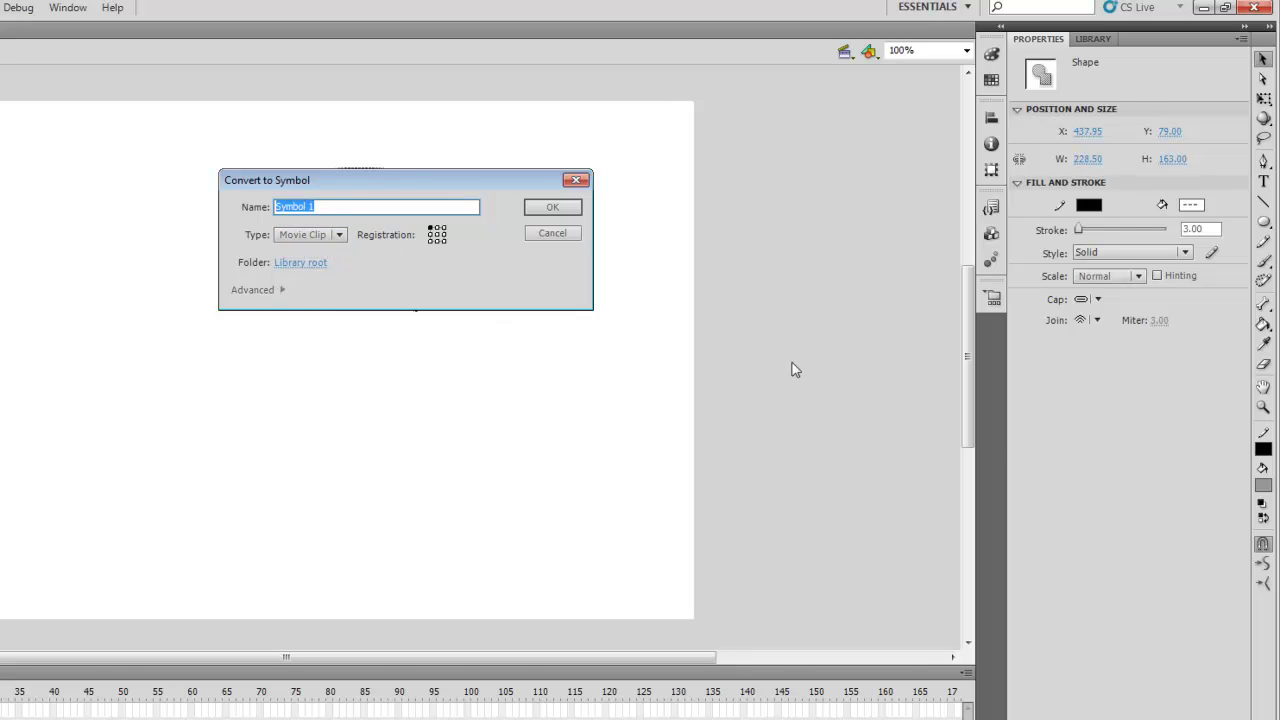
pyautogui.write('เครื่องปั่น')
pyautogui.click(553, 208)
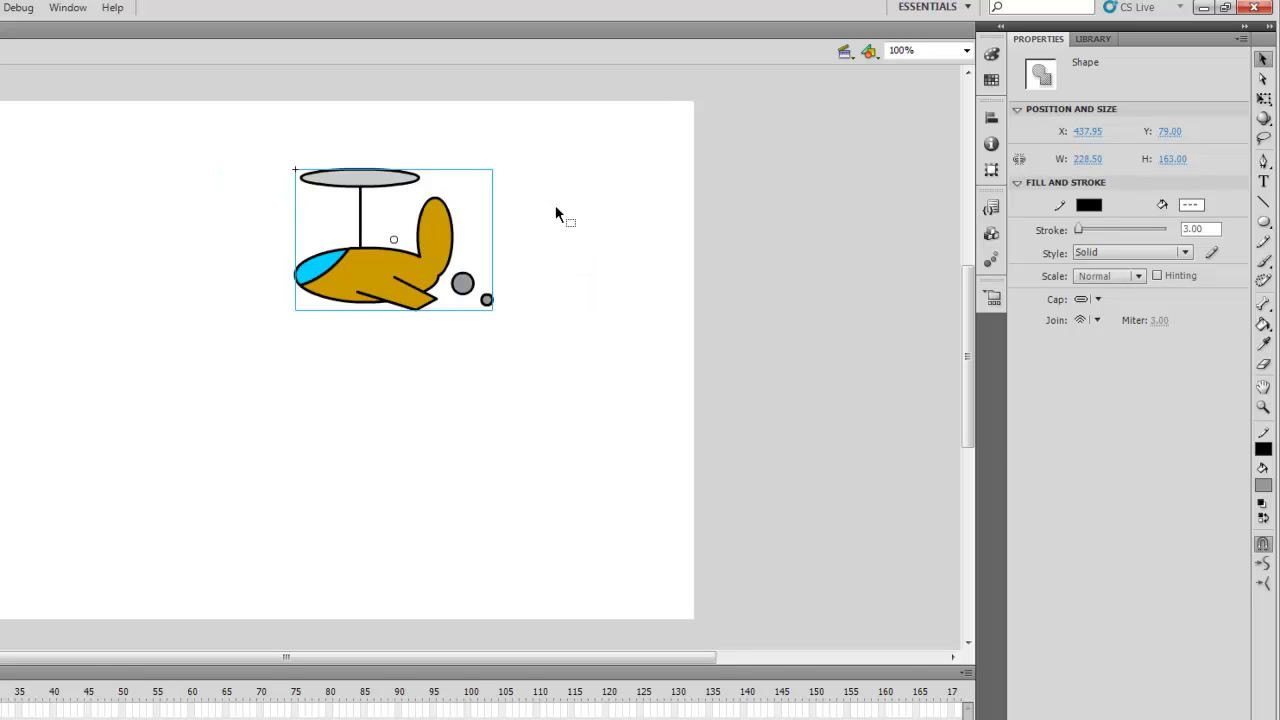
# - Move the helicopter instance left and nudge it vertically to X 378.95, Y 82
pyautogui.moveTo(439, 272); pyautogui.dragTo(374, 245)
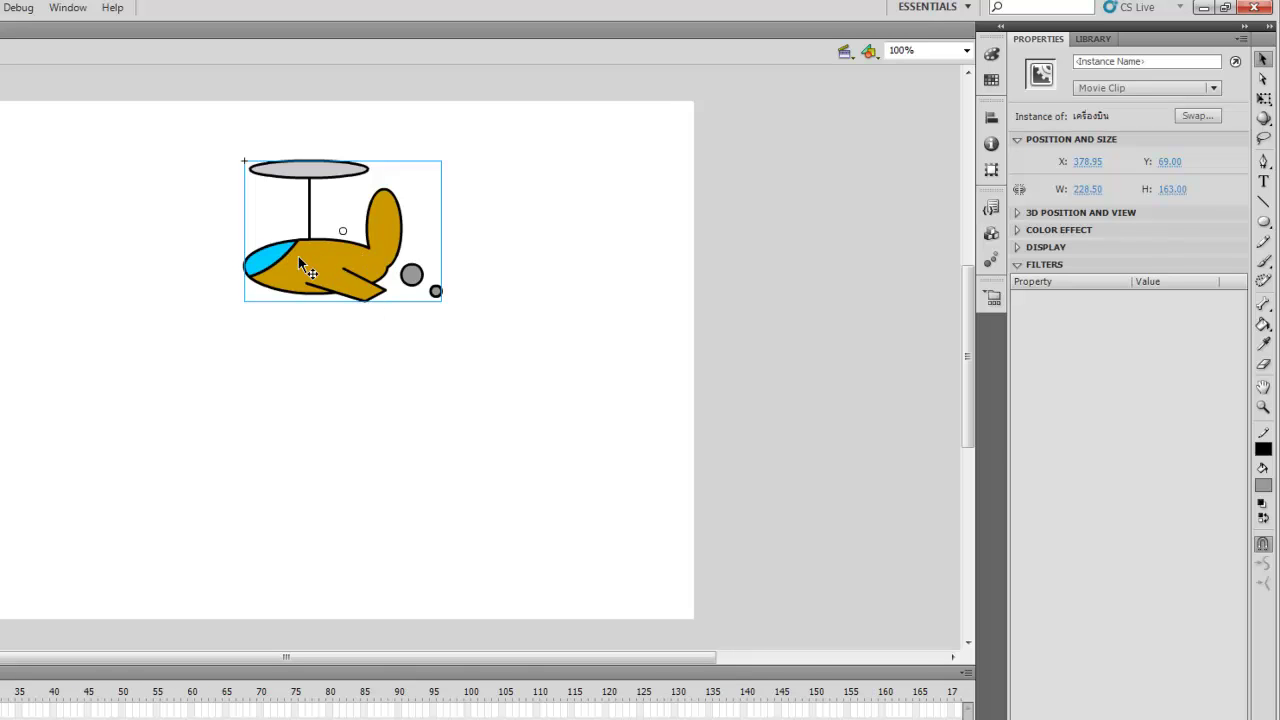
pyautogui.press('Down')
pyautogui.press('Down')
pyautogui.press('Down')
pyautogui.press('Down')
pyautogui.press('Down')
pyautogui.press('Down')
pyautogui.press('Down')
pyautogui.press('Down')
pyautogui.press('Down')
pyautogui.press('Down')
pyautogui.press('Down')
pyautogui.press('Down')
pyautogui.press('Down')
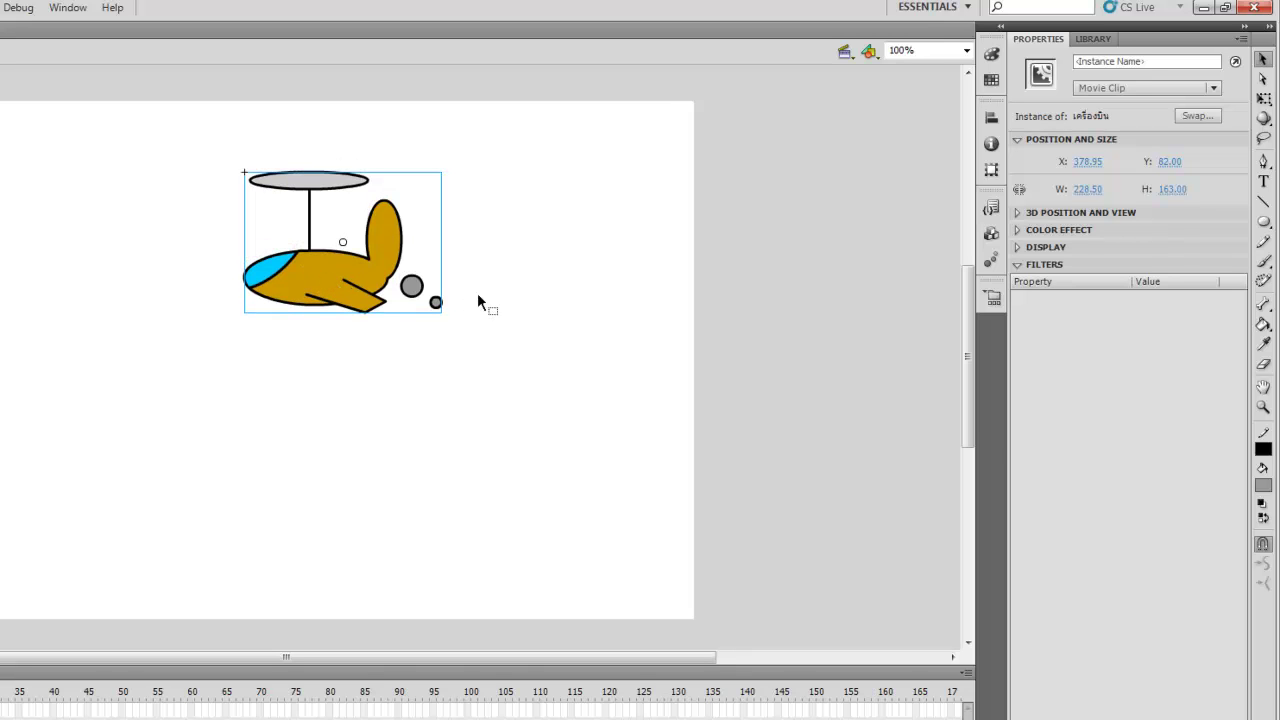
# - Test the movie to preview the helicopter clip and close the preview
pyautogui.hotkey('ctrl', 'Return')
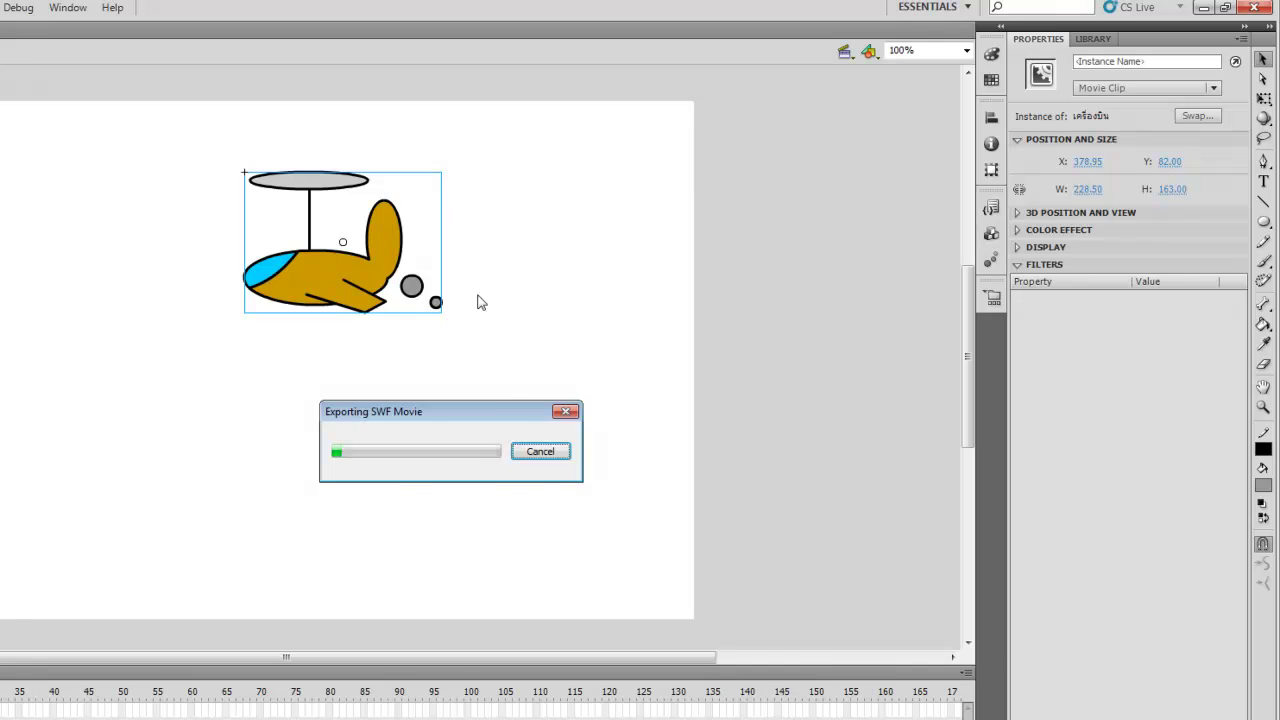
pyautogui.moveTo(508, 177); pyautogui.dragTo(404, 102)
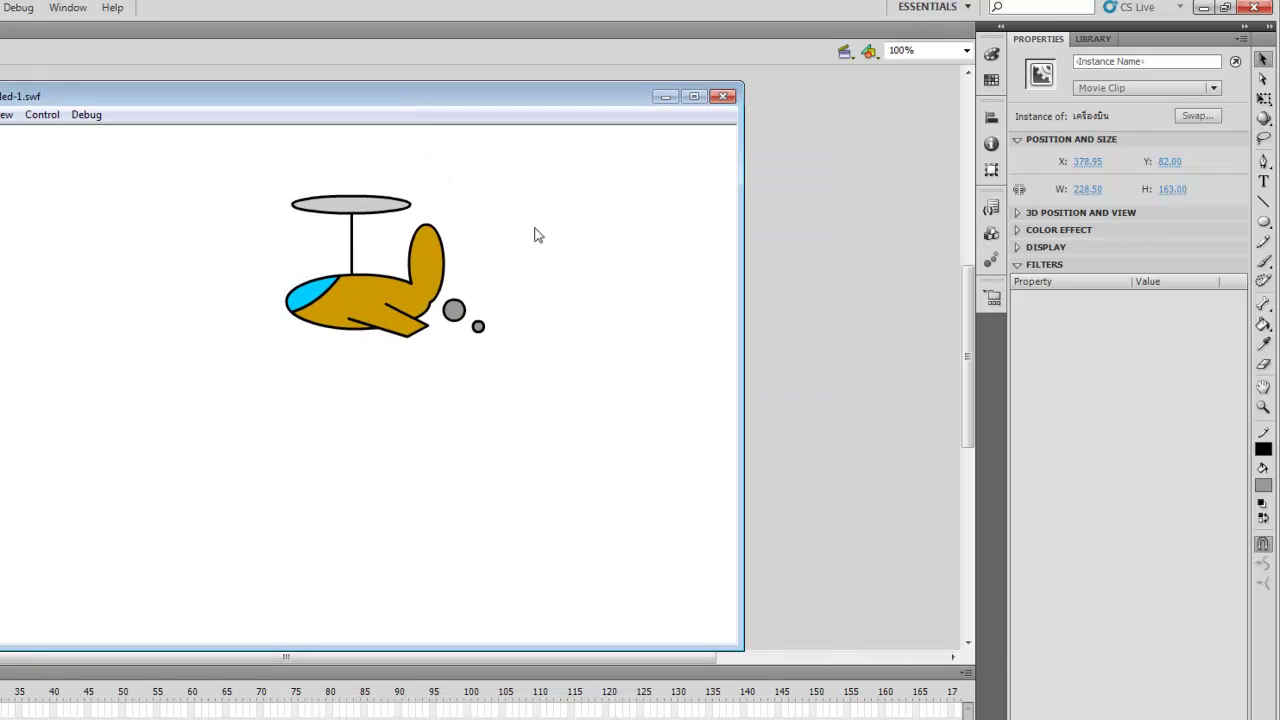
pyautogui.click(724, 97)
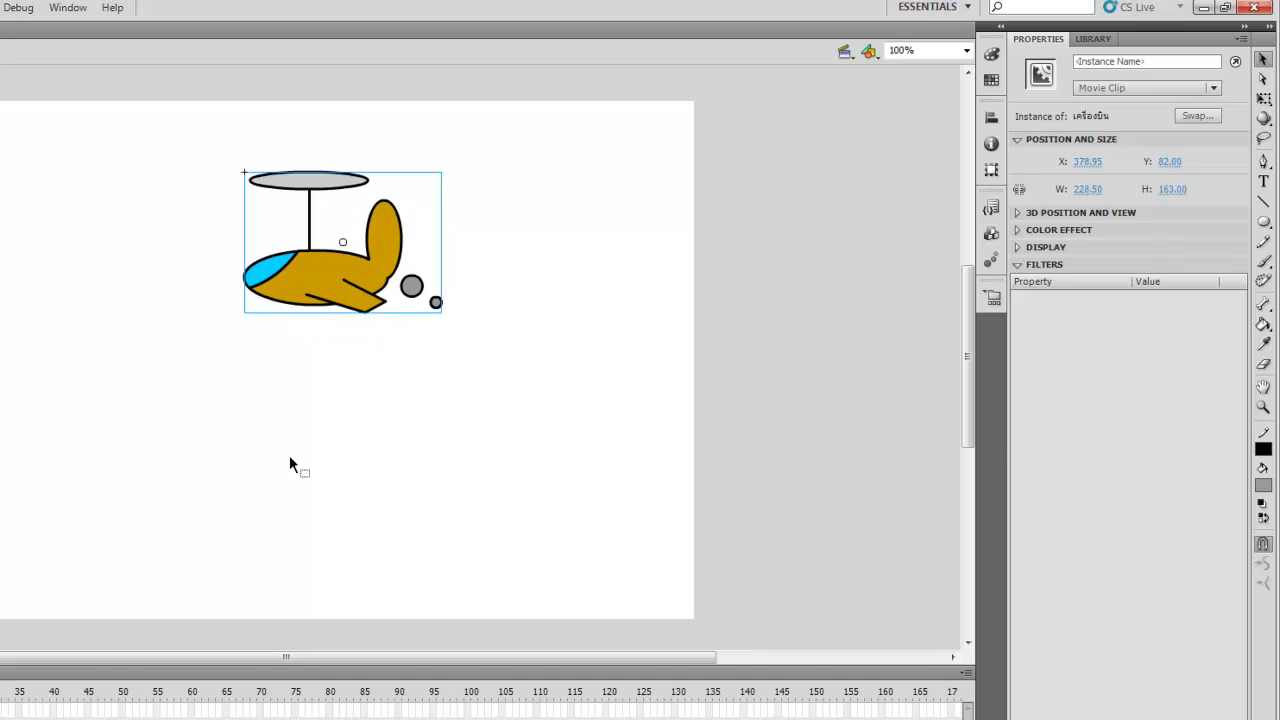
# - Open the helicopter movie clip for editing and deselect its artwork
pyautogui.click(320, 364)
pyautogui.click(300, 268)
pyautogui.hotkey('ctrl', 'b')
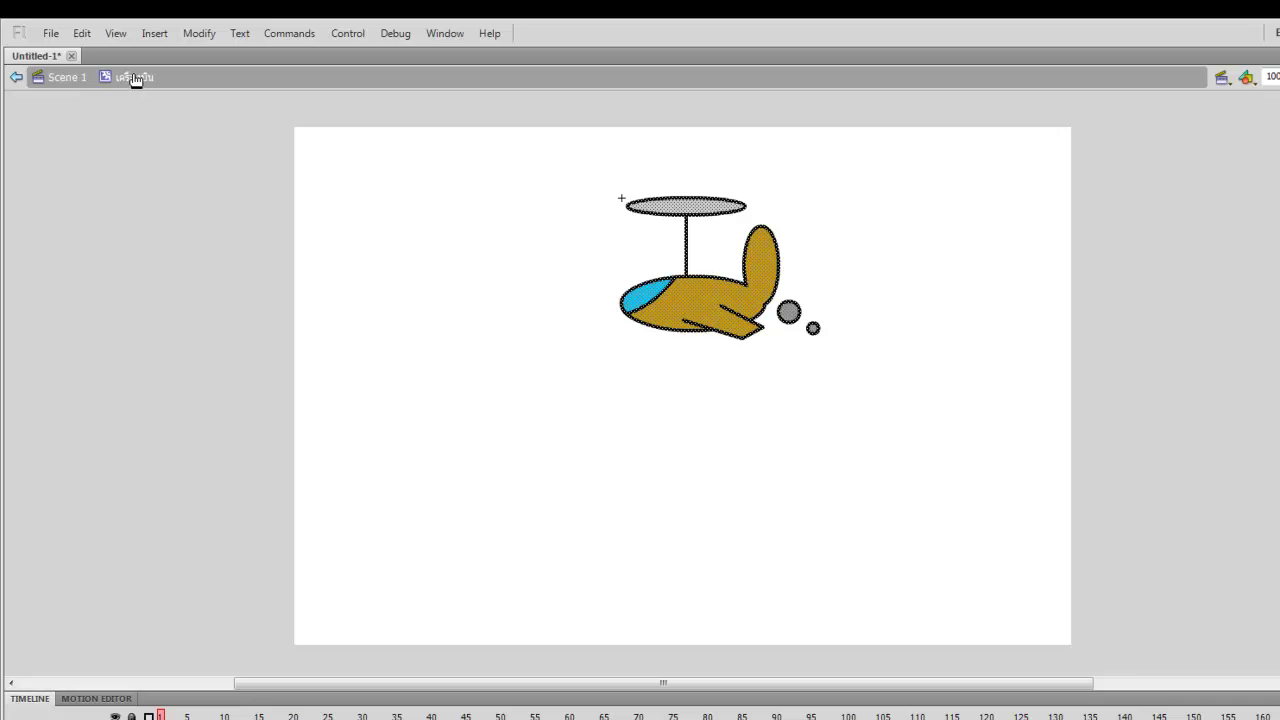
pyautogui.click(678, 382)
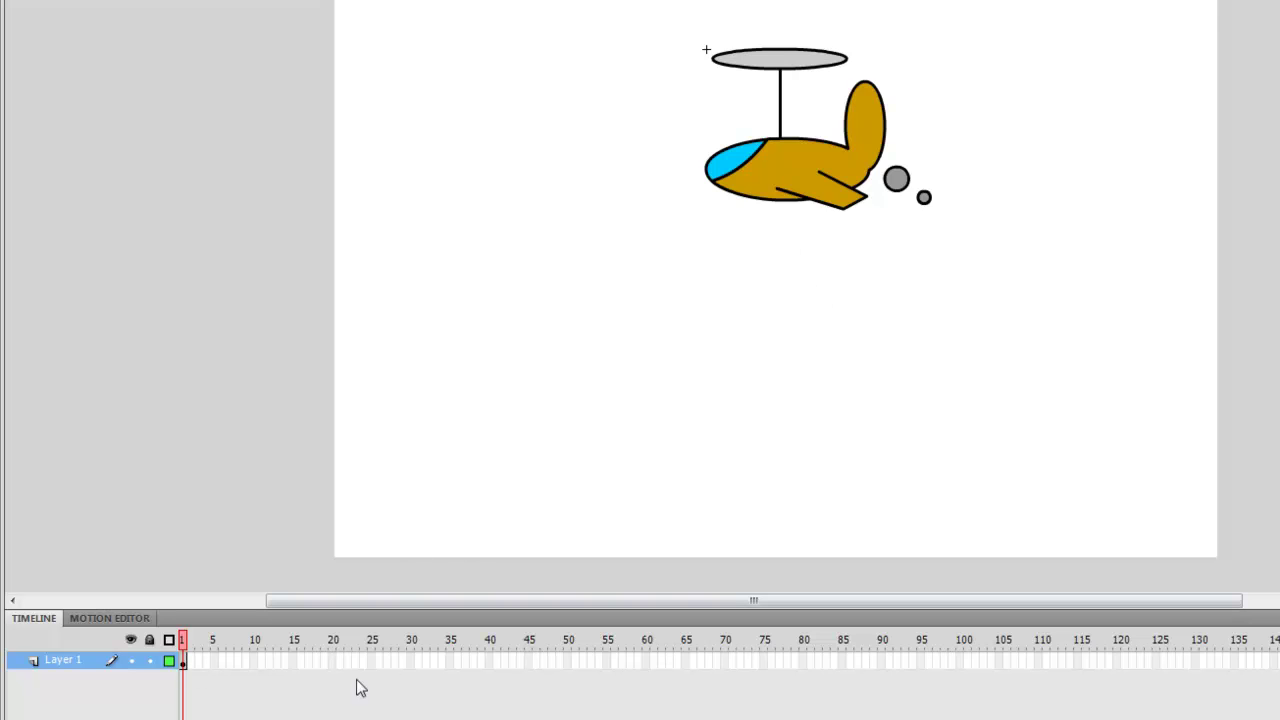
# - Insert a keyframe at frame 4 inside the helicopter clip and move the whole drawing slightly up in it
pyautogui.click(205, 660)
pyautogui.press('F6')
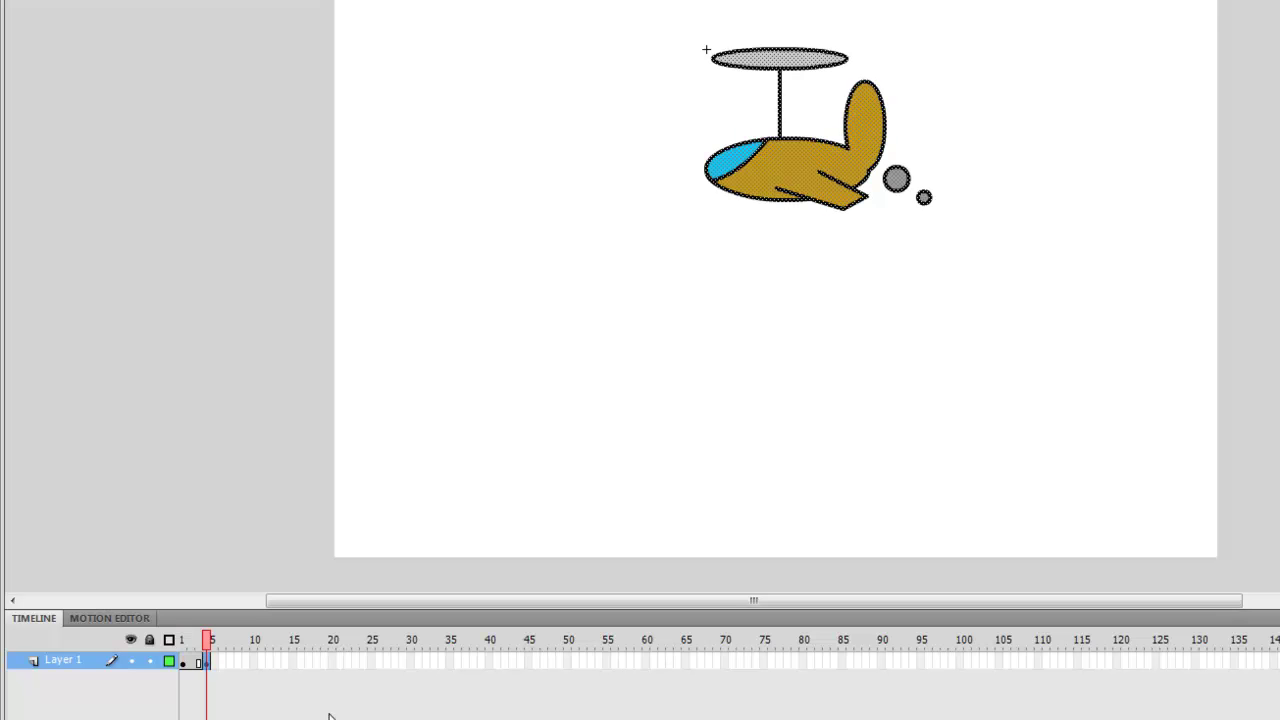
pyautogui.click(192, 639)
pyautogui.moveTo(195, 636)
pyautogui.mouseDown()
pyautogui.moveTo(182, 636)
pyautogui.moveTo(201, 637)
pyautogui.mouseUp()
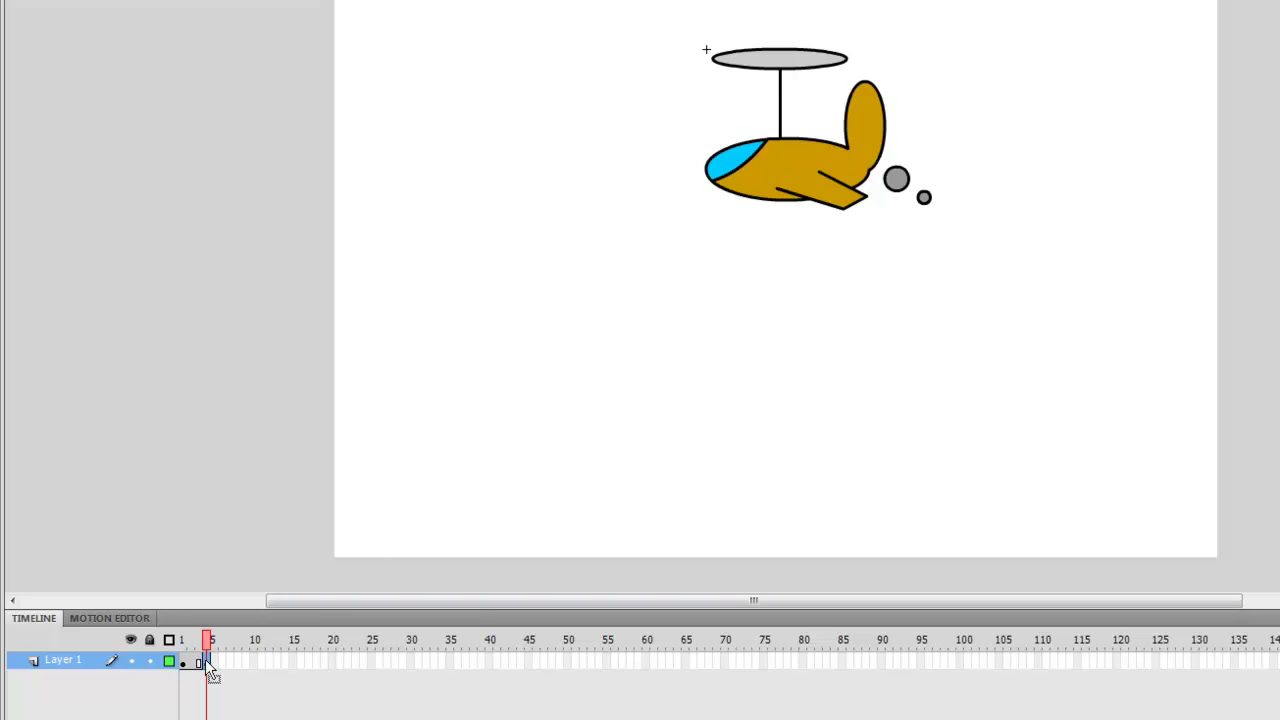
pyautogui.click(206, 661)
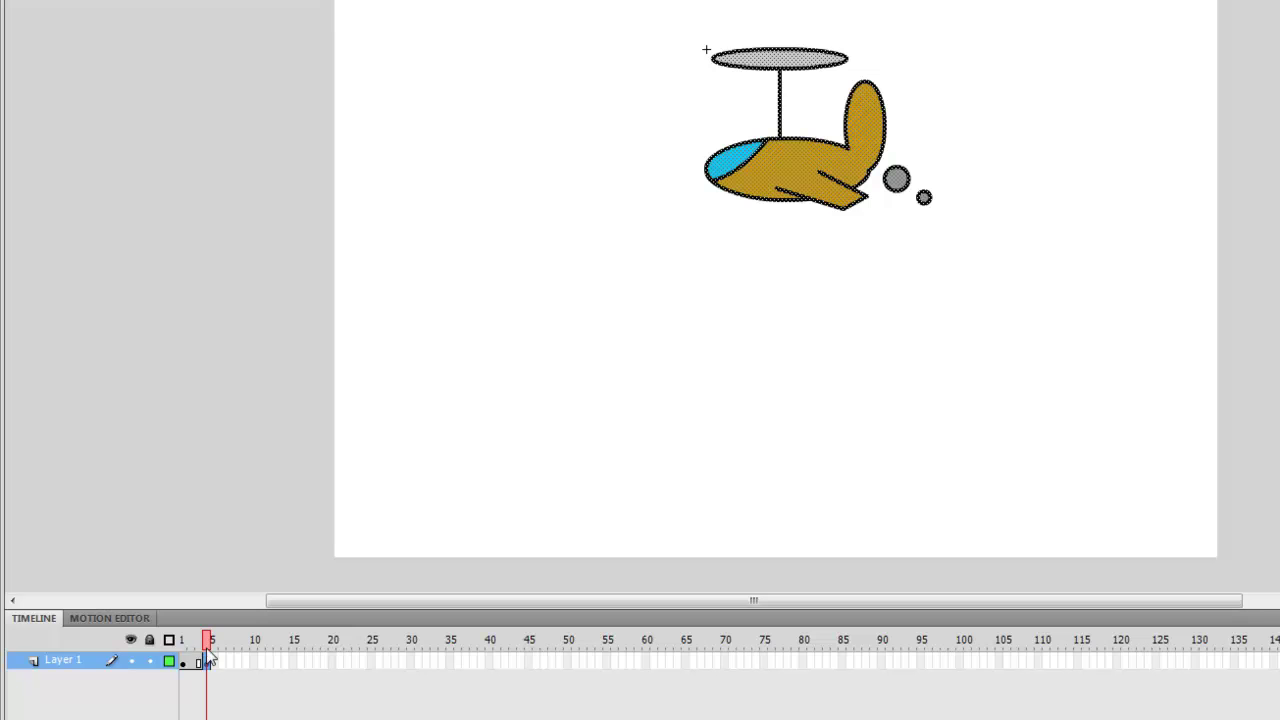
pyautogui.moveTo(811, 159); pyautogui.dragTo(812, 142)
pyautogui.click(873, 275)
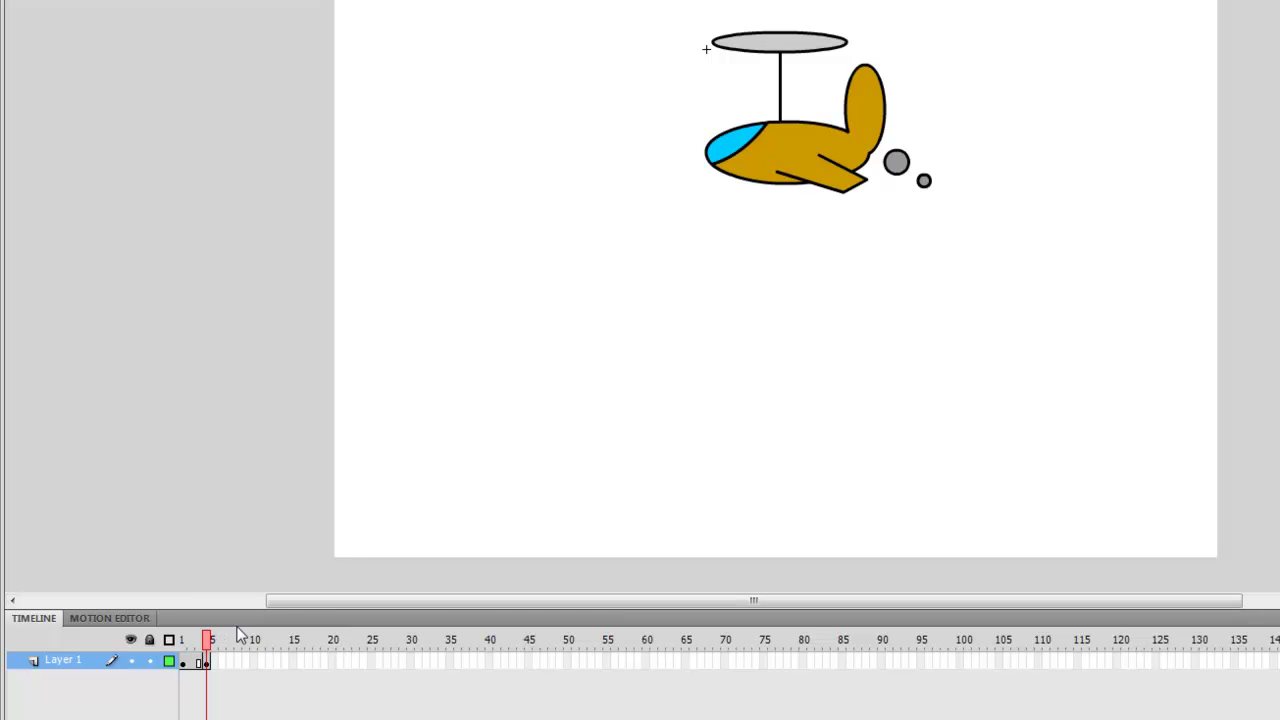
# - Insert a keyframe at frame 6 of the helicopter clip and play its timeline
pyautogui.click(223, 661)
pyautogui.press('F6')
pyautogui.click(642, 410)
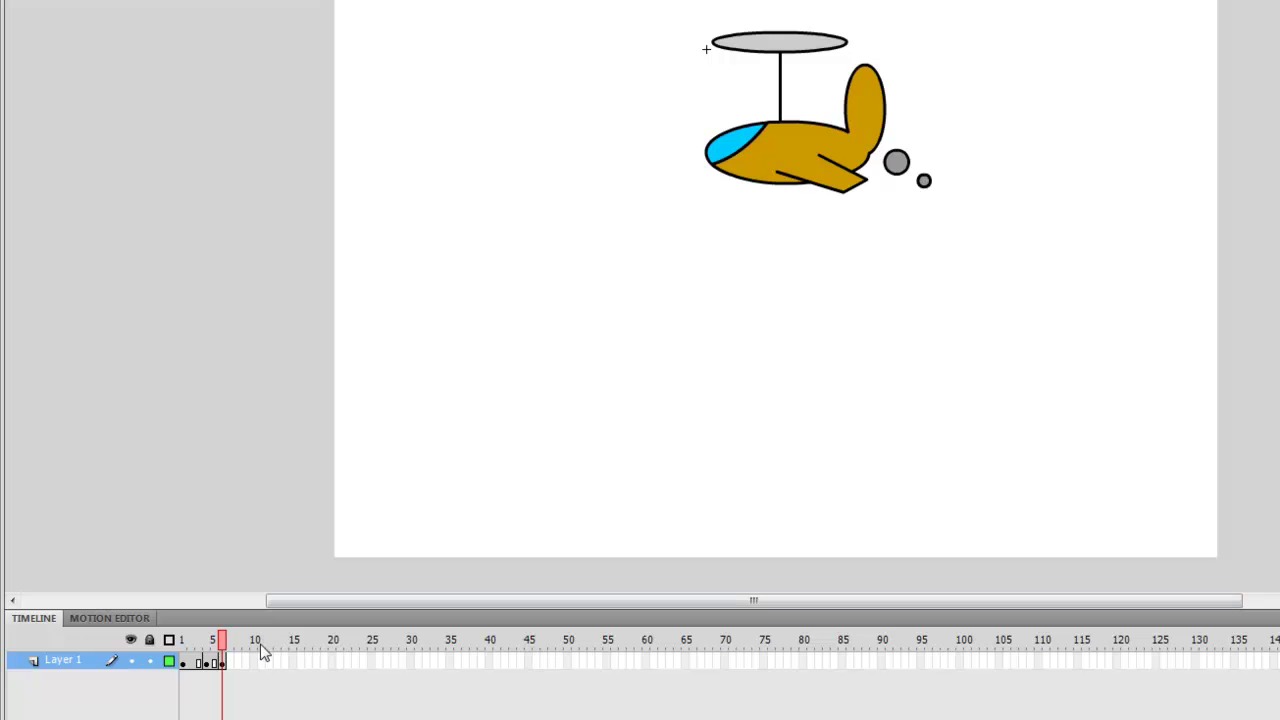
pyautogui.press('Return')
pyautogui.press('Return')
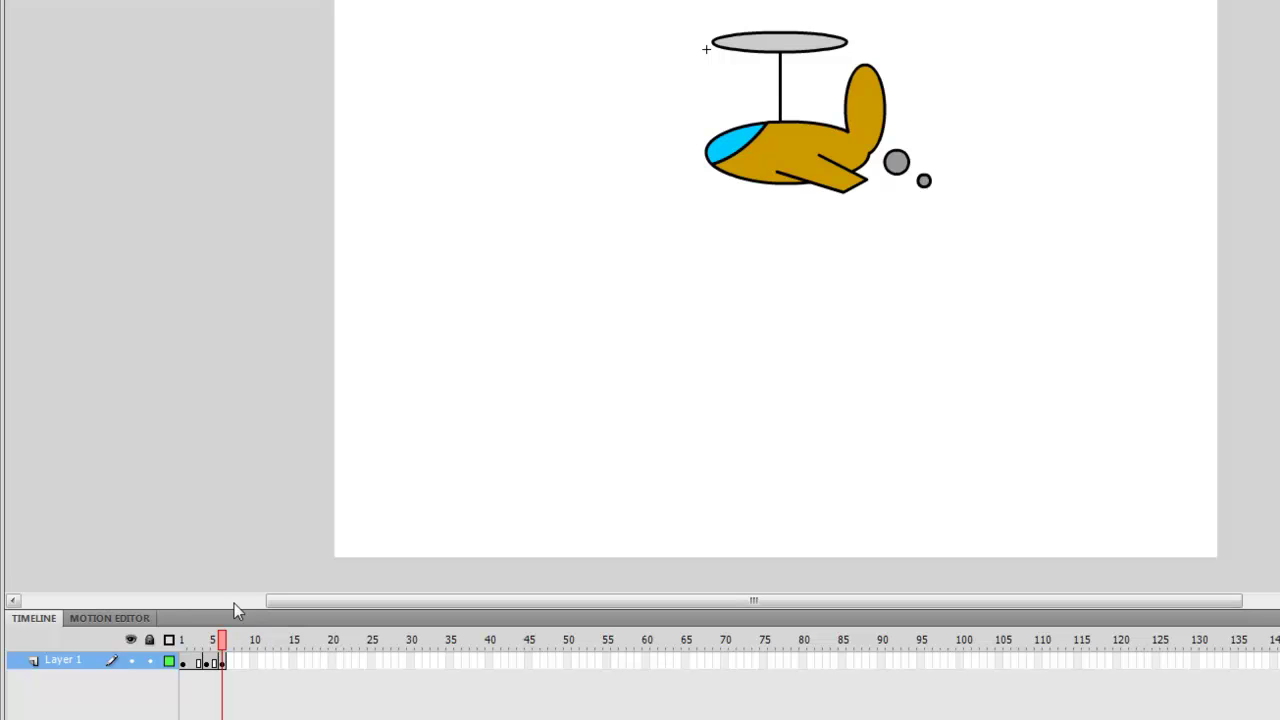
# - Return to Scene 1 and move the helicopter instance lower on the stage
pyautogui.doubleClick(372, 276)
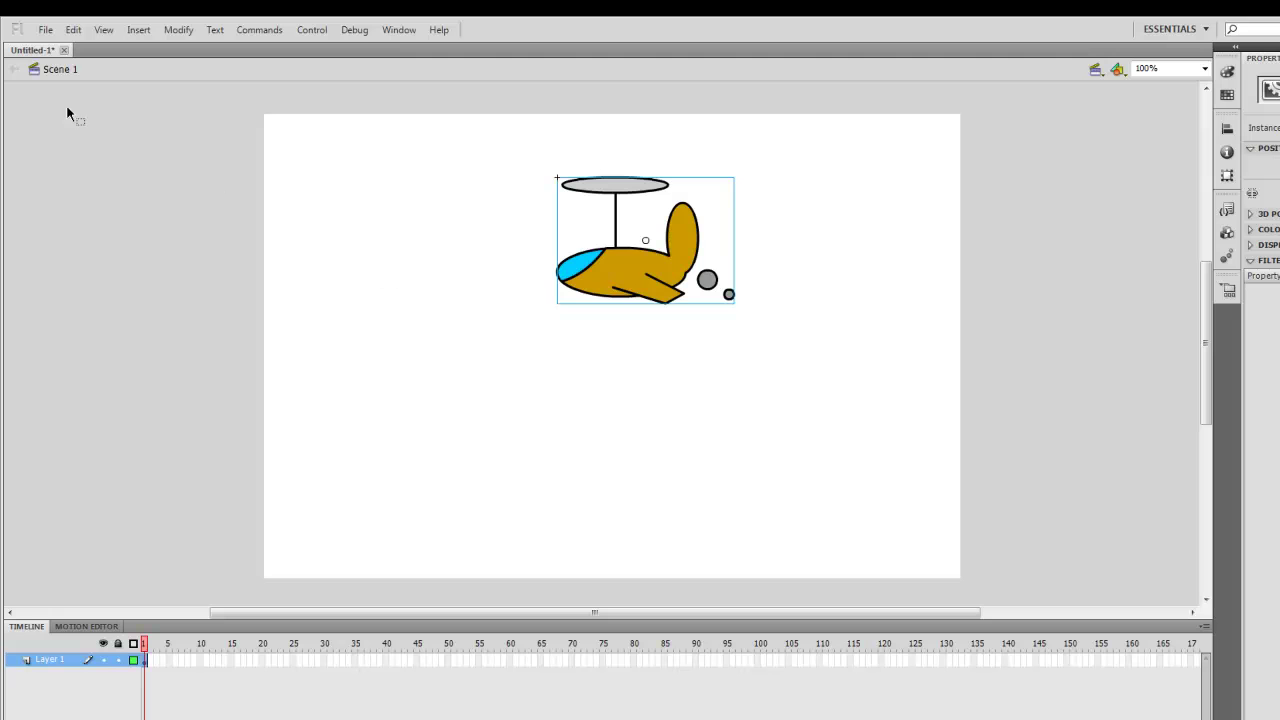
pyautogui.moveTo(643, 277); pyautogui.dragTo(653, 355)
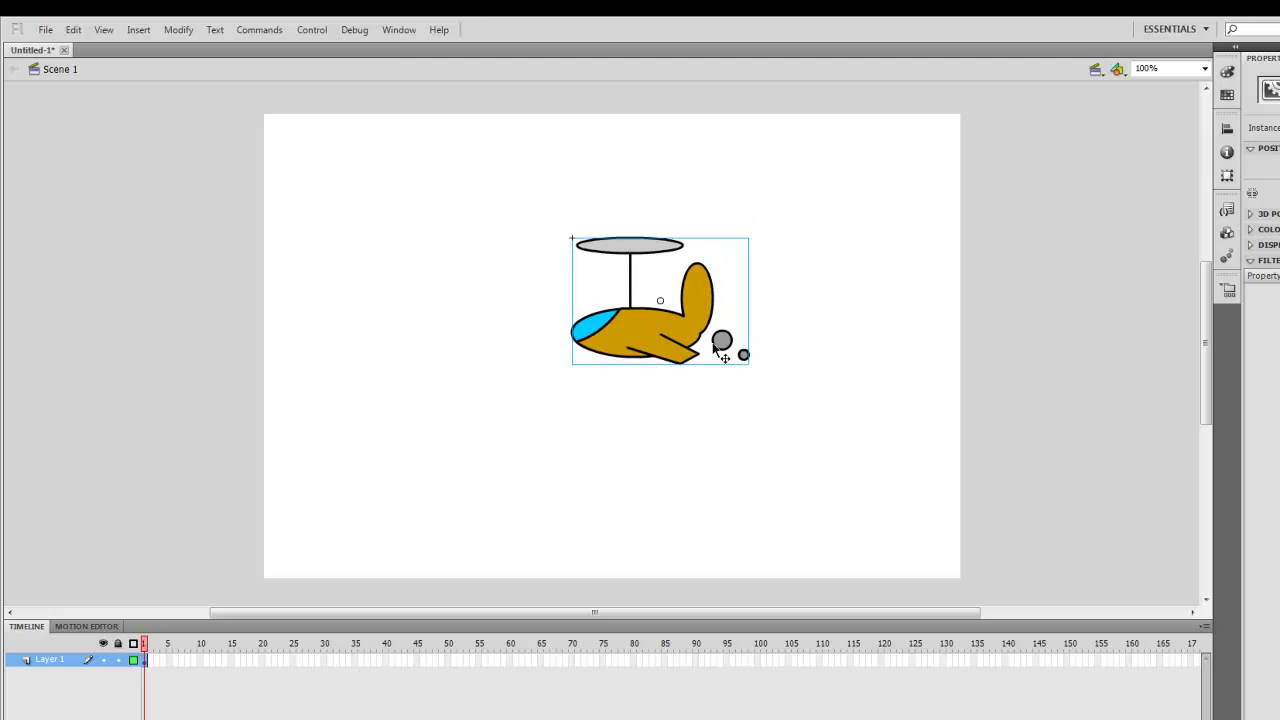
# - Test the animated movie, close the preview and move the helicopter up and slightly left on the stage
pyautogui.hotkey('ctrl', 'Return')
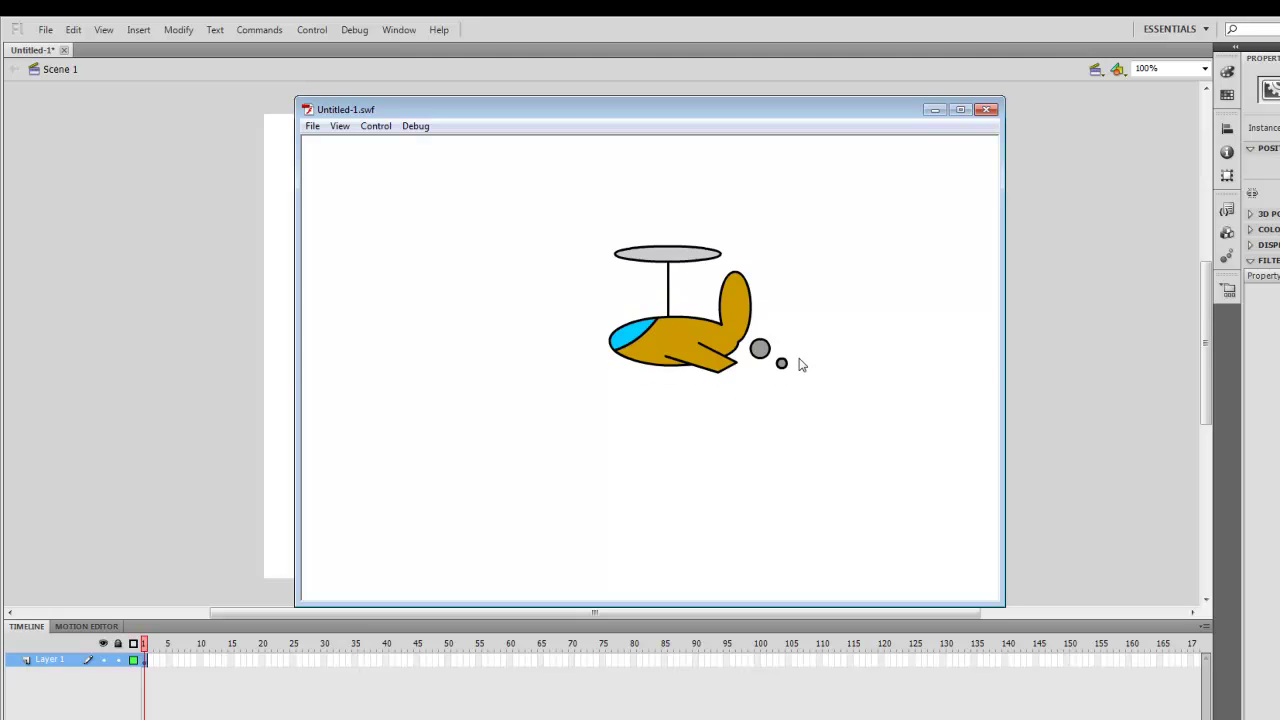
pyautogui.click(983, 111)
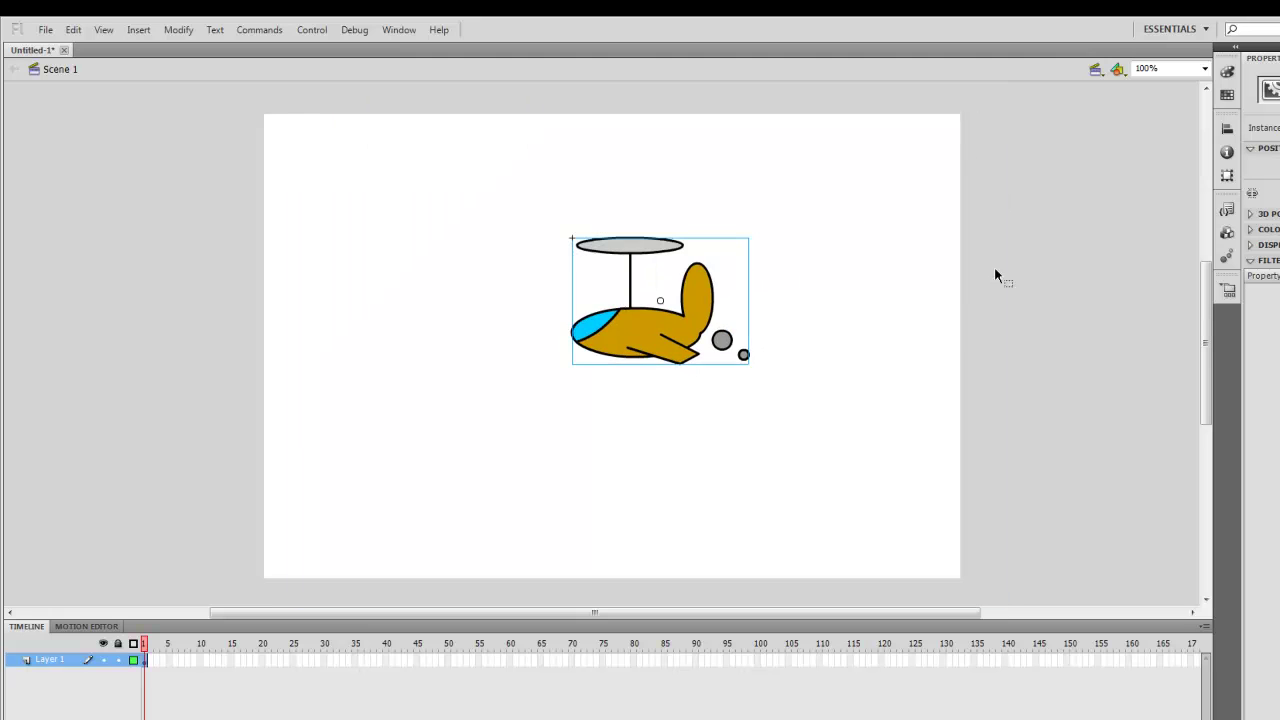
pyautogui.moveTo(682, 334); pyautogui.dragTo(664, 286)
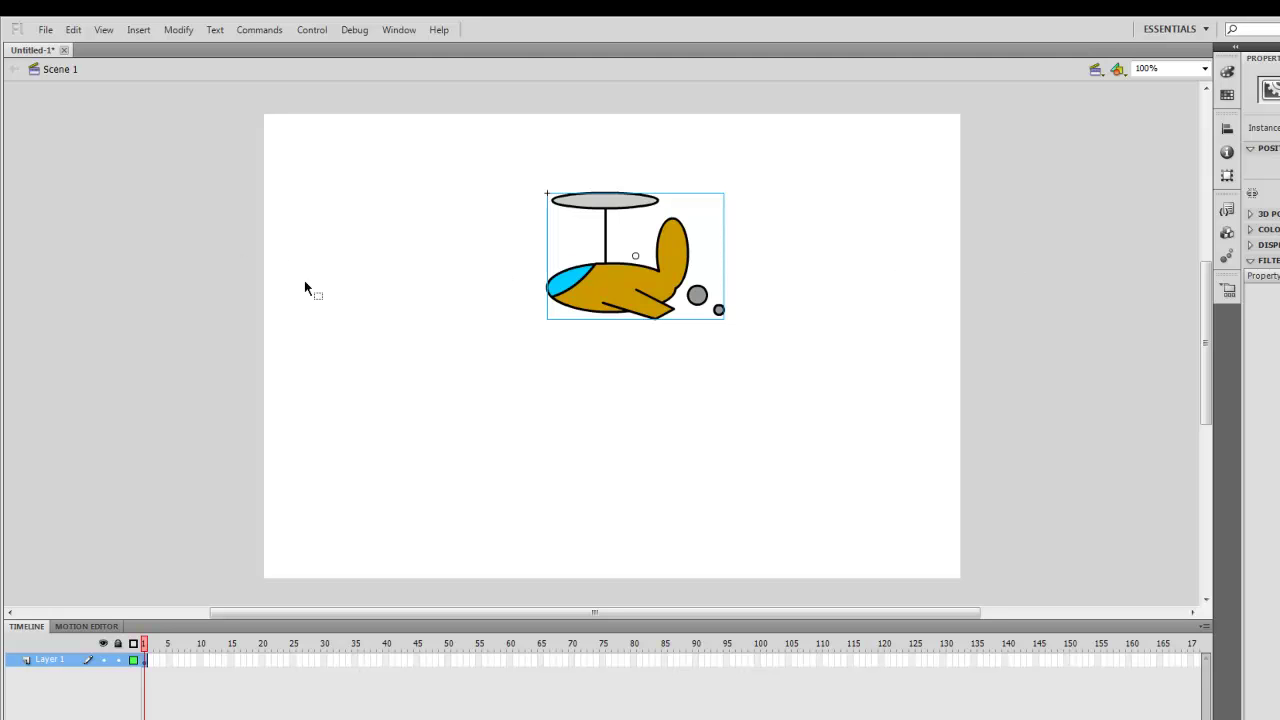
# - Nudge the helicopter and scale it down proportionally about its centre to about 127 x 90 px
pyautogui.moveTo(654, 290); pyautogui.dragTo(663, 278)
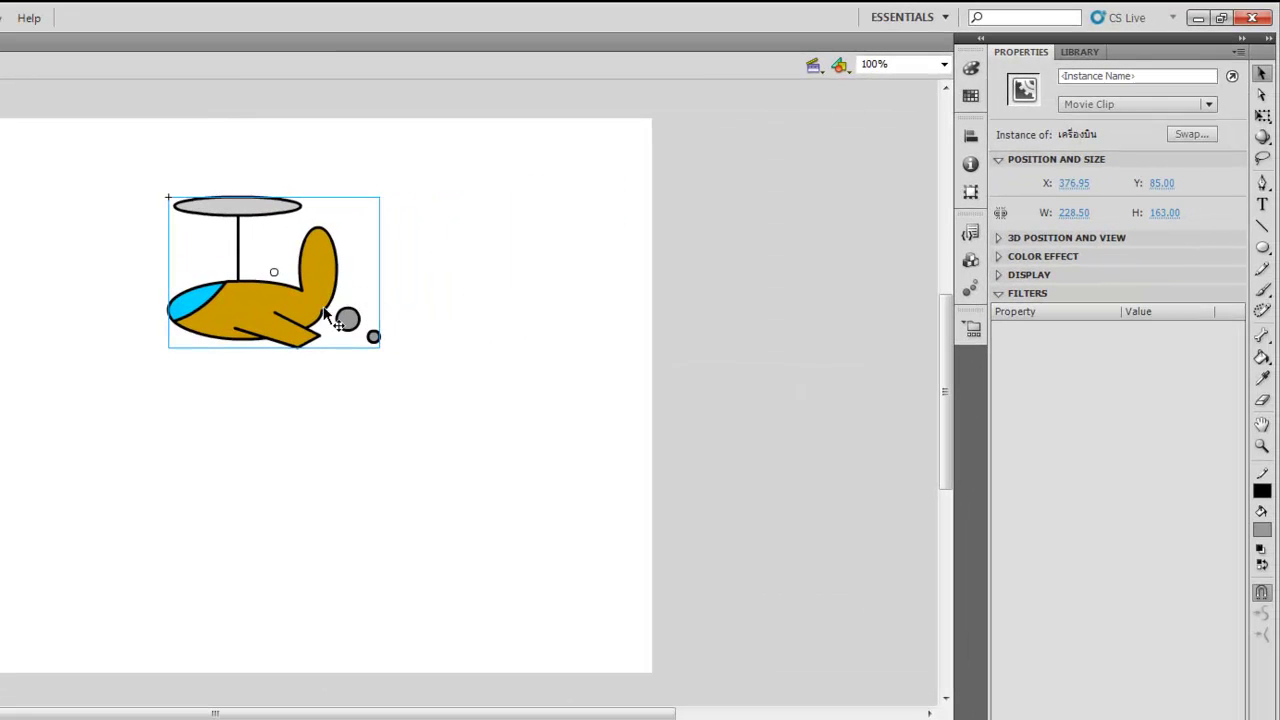
pyautogui.click(1262, 115)
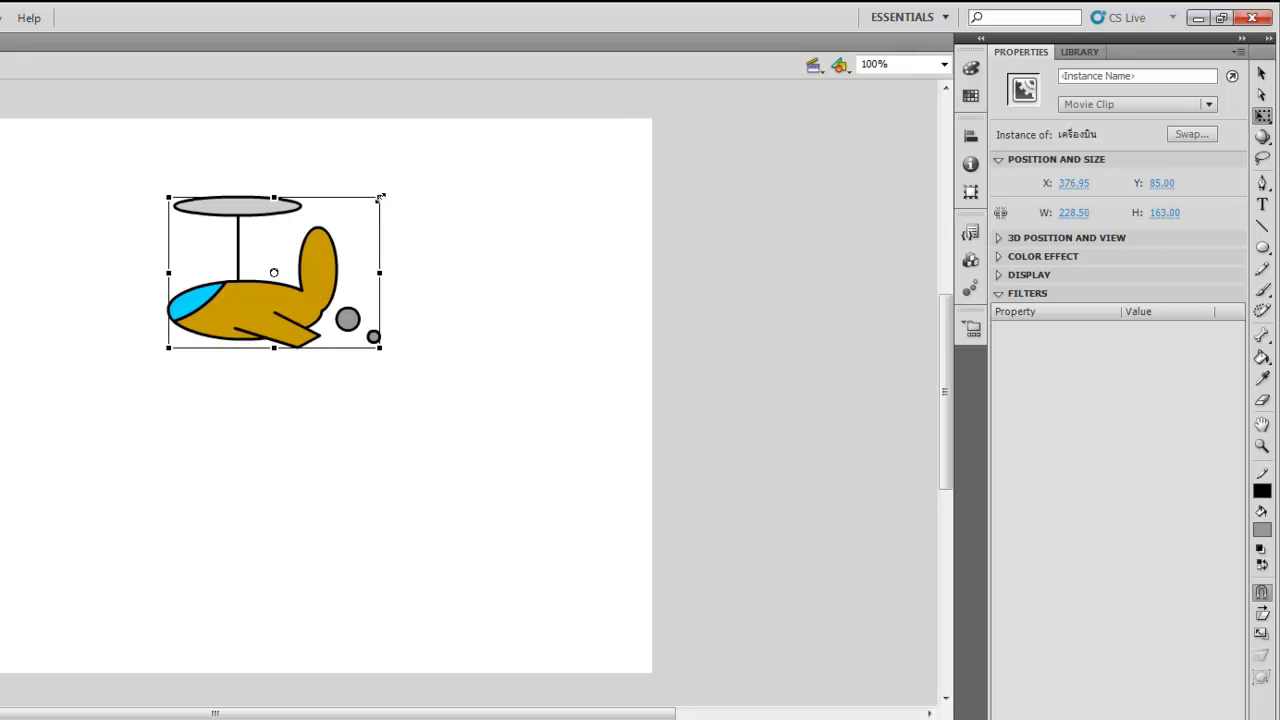
pyautogui.moveTo(380, 198); pyautogui.dragTo(333, 228)
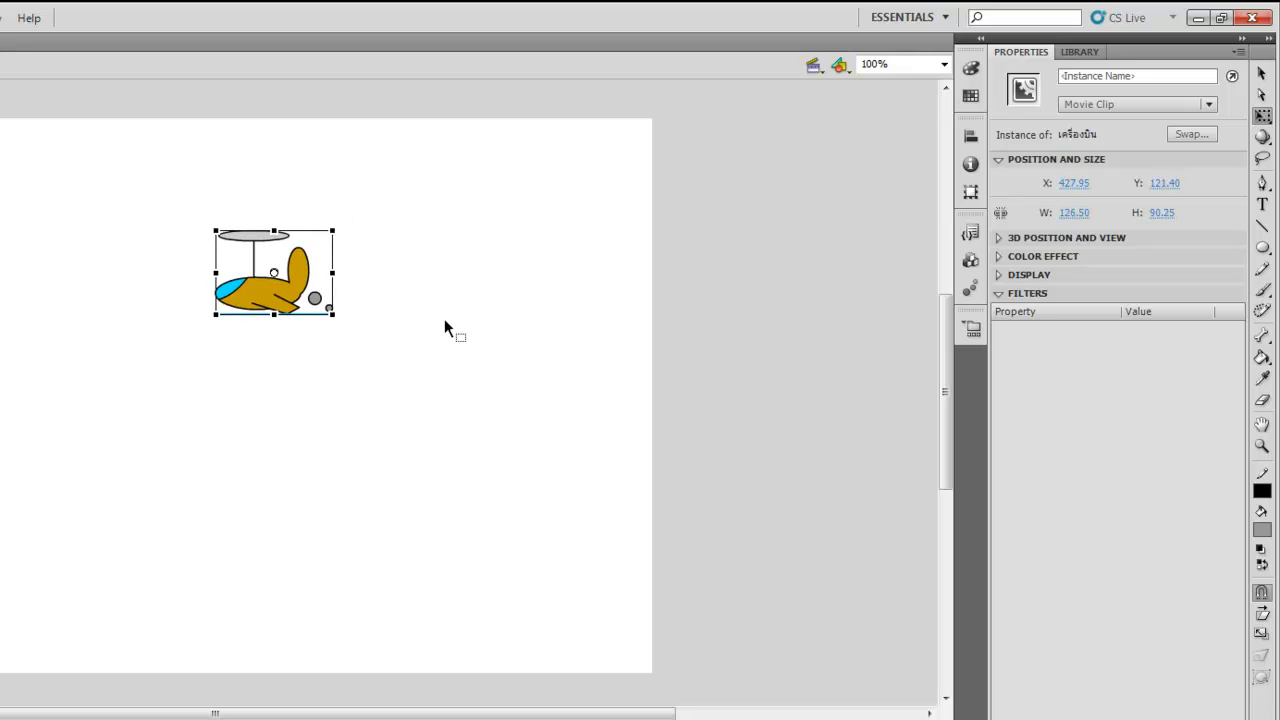
pyautogui.click(417, 328)
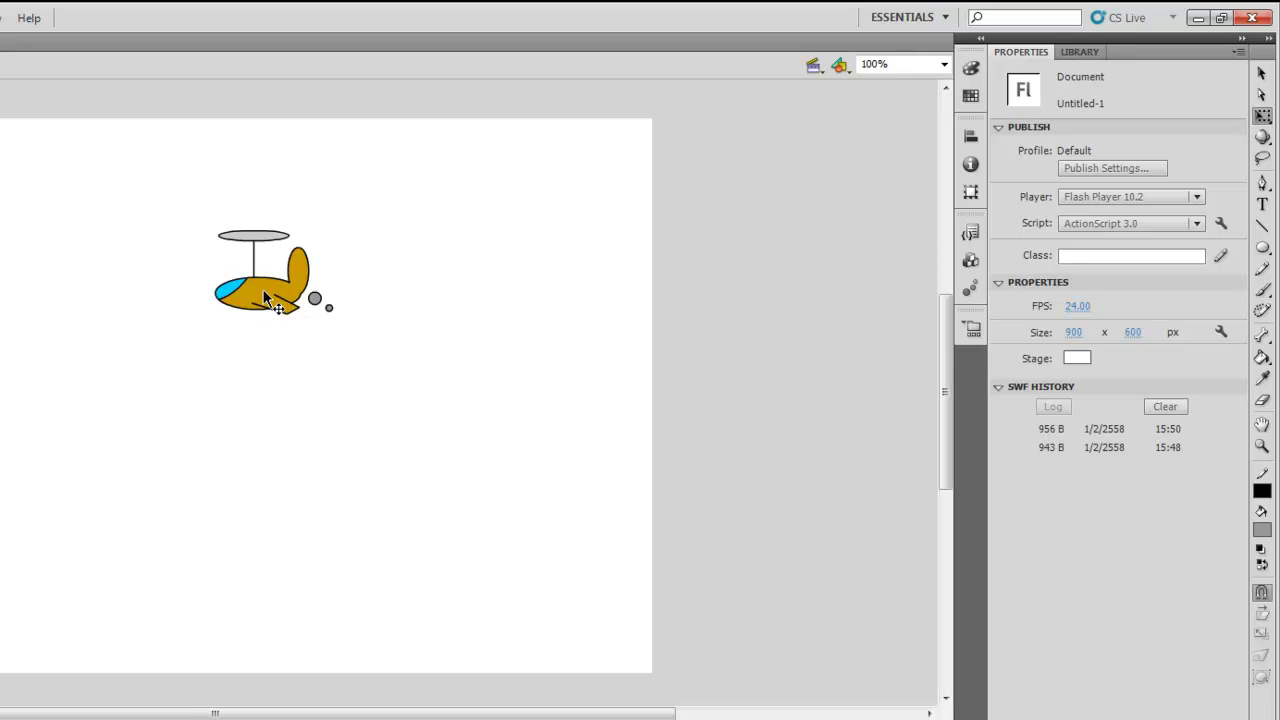
# - Move the helicopter just outside the stage, beyond the upper part of its right edge
pyautogui.click(1263, 76)
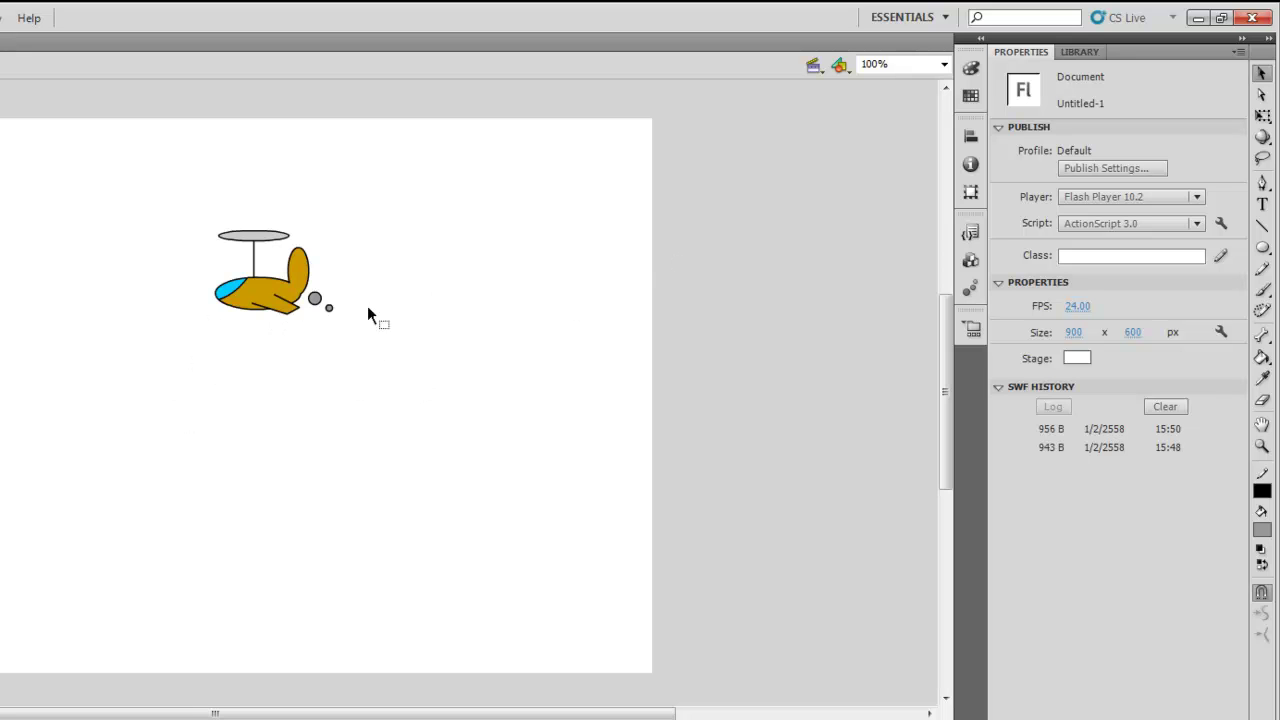
pyautogui.click(289, 301)
pyautogui.moveTo(259, 300); pyautogui.dragTo(714, 273)
pyautogui.click(719, 336)
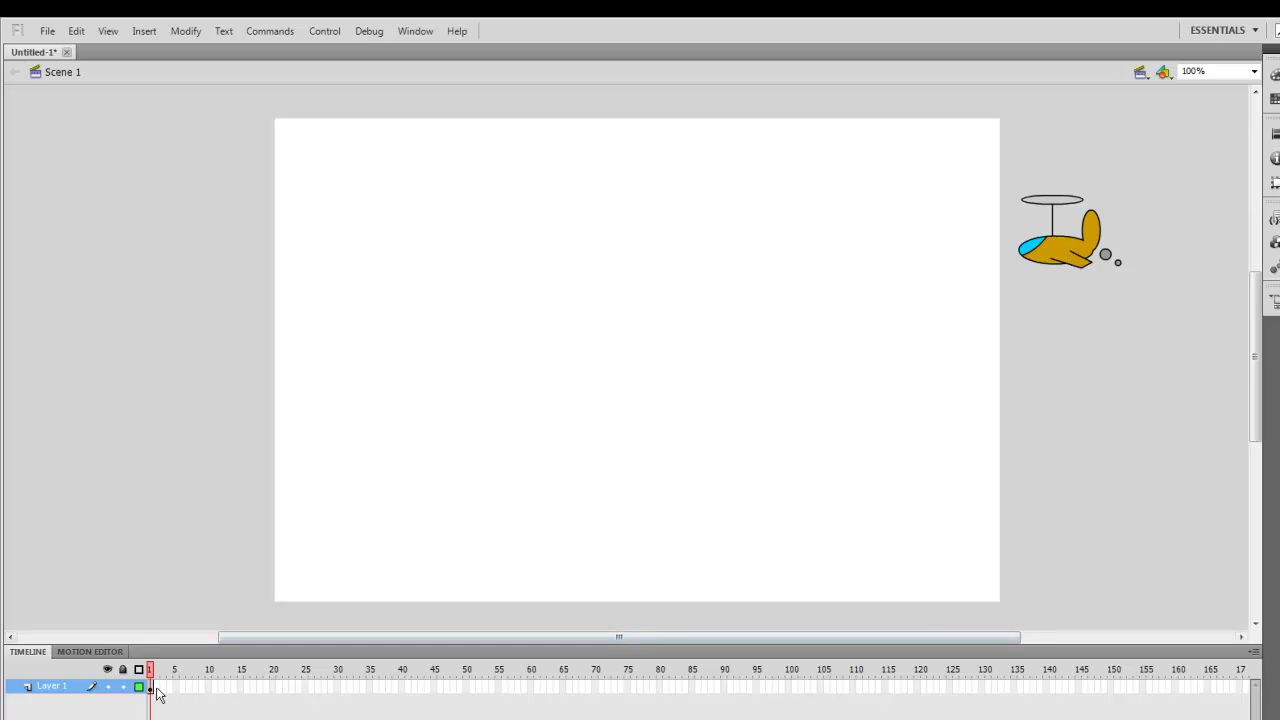
# - Apply a classic tween to the helicopter instance on Layer 1
pyautogui.click(1075, 257)
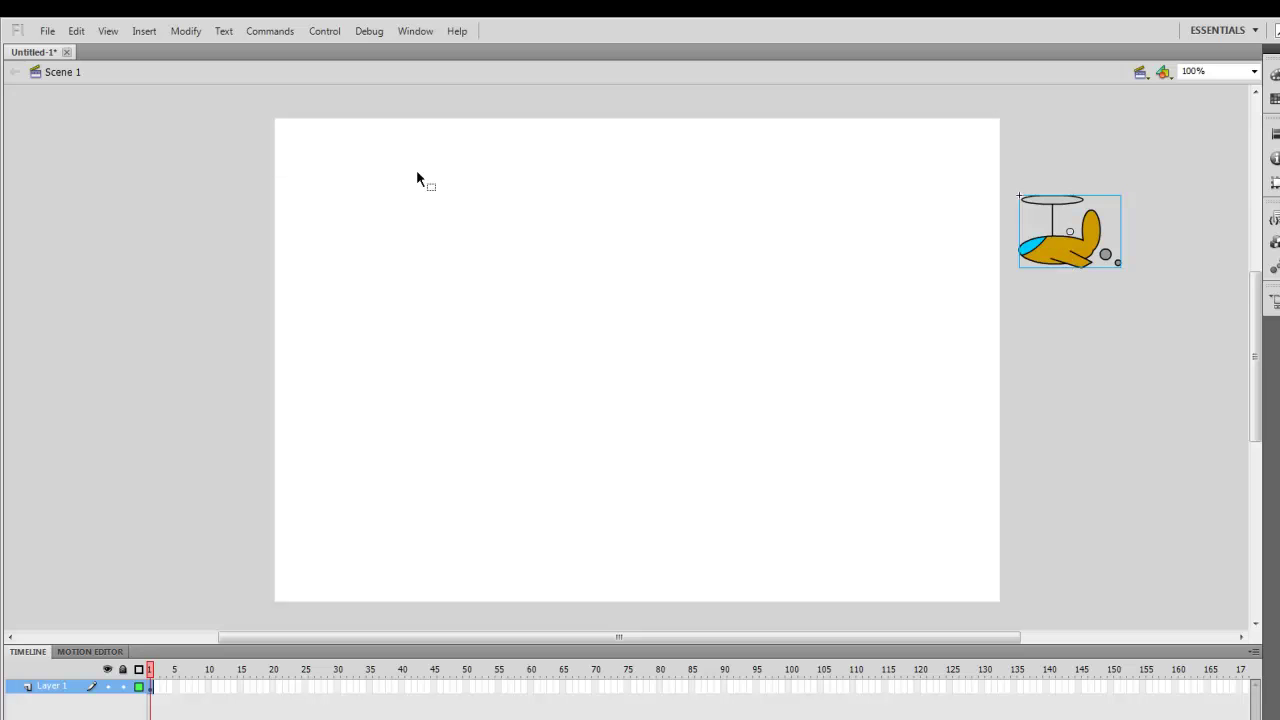
pyautogui.click(144, 33)
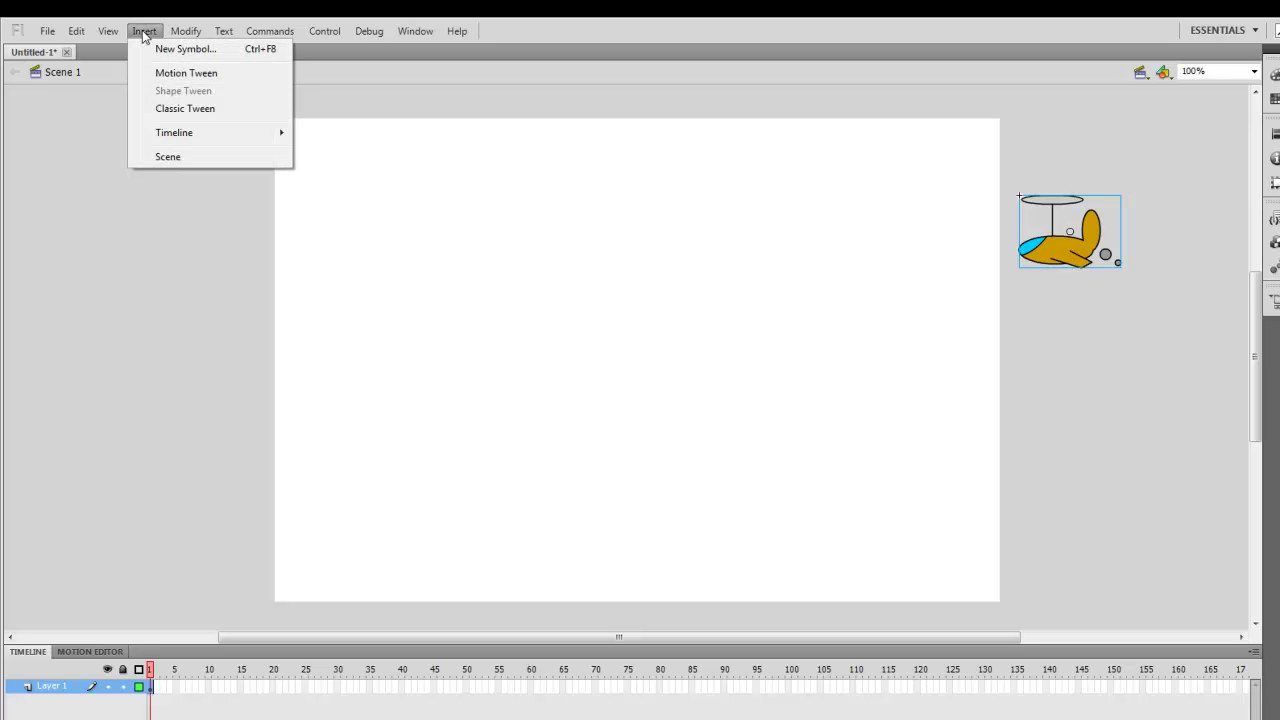
pyautogui.click(179, 109)
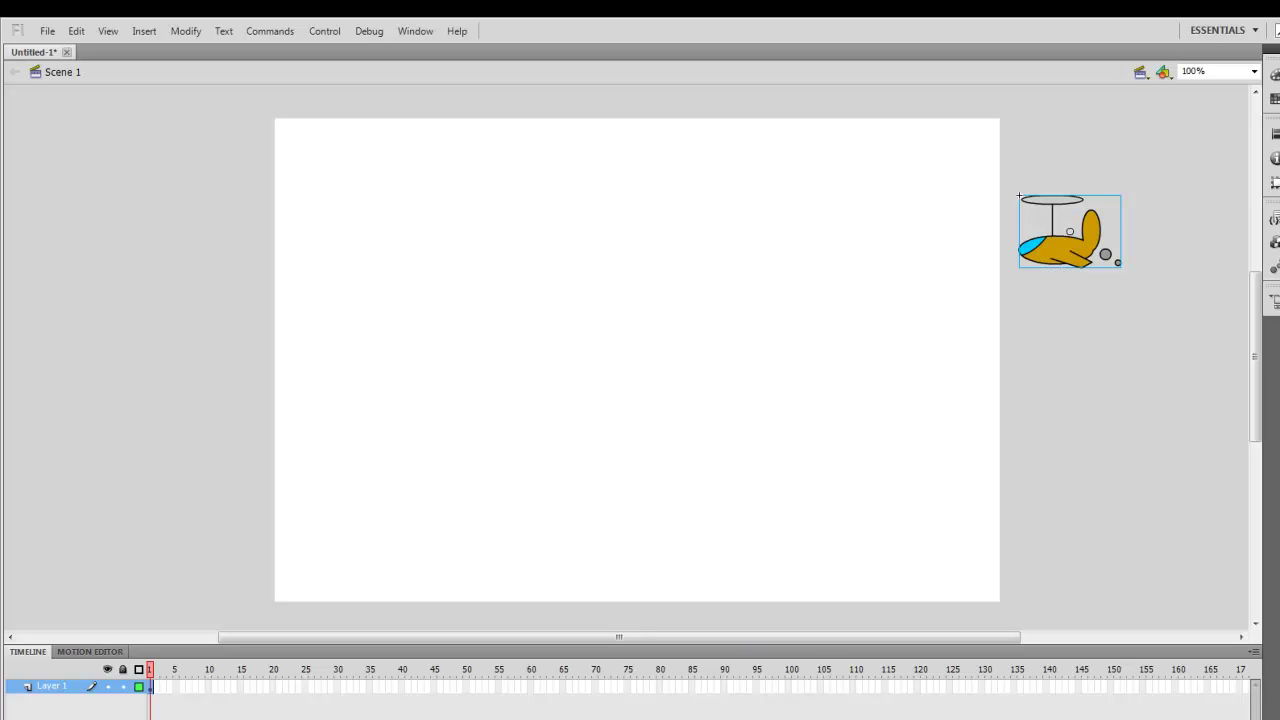
# - Insert a keyframe at frame 125 of Layer 1 and move the helicopter there straight across, past the stage's left edge
pyautogui.hscroll(3, 700, 686)
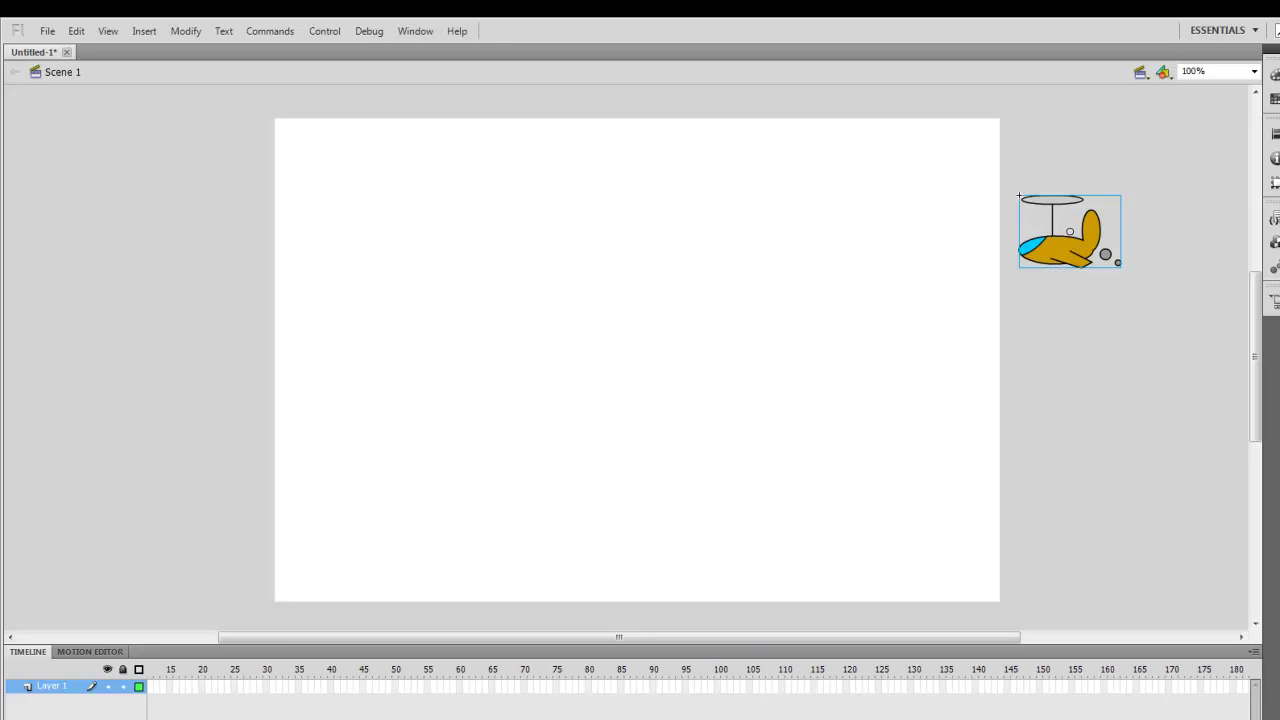
pyautogui.click(878, 688)
pyautogui.press('F5')
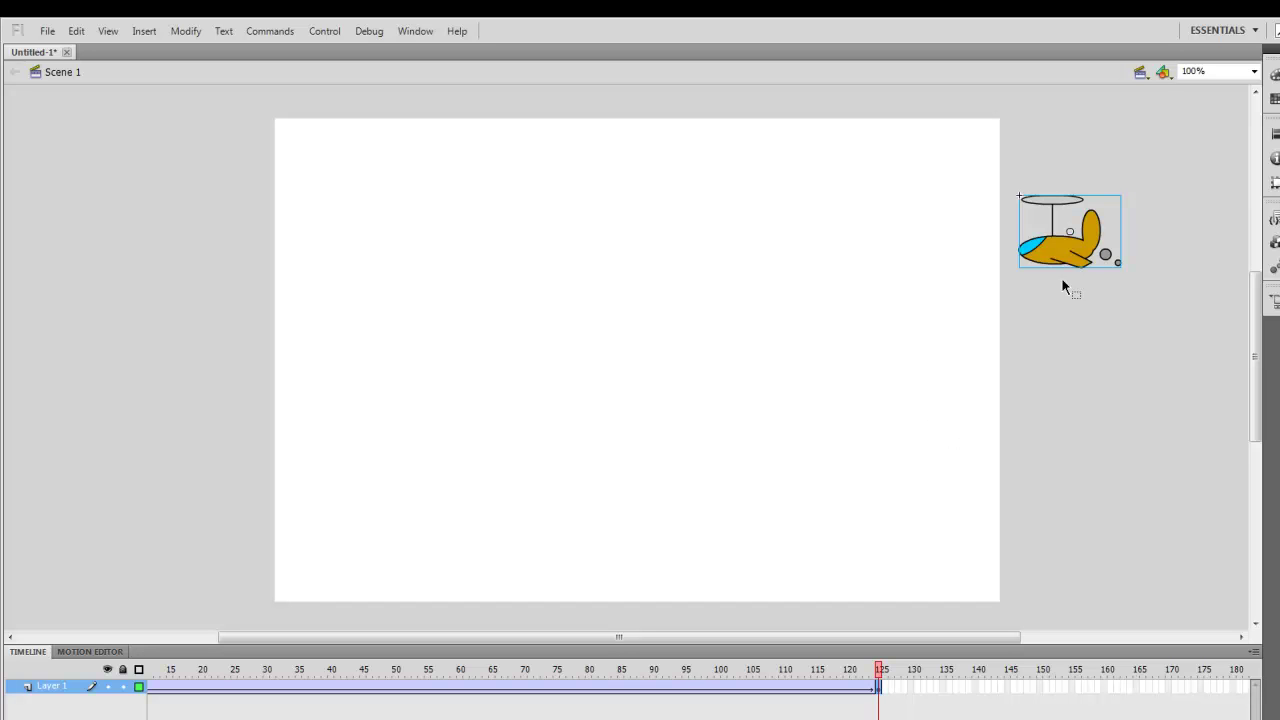
pyautogui.moveTo(1088, 252); pyautogui.dragTo(223, 246)
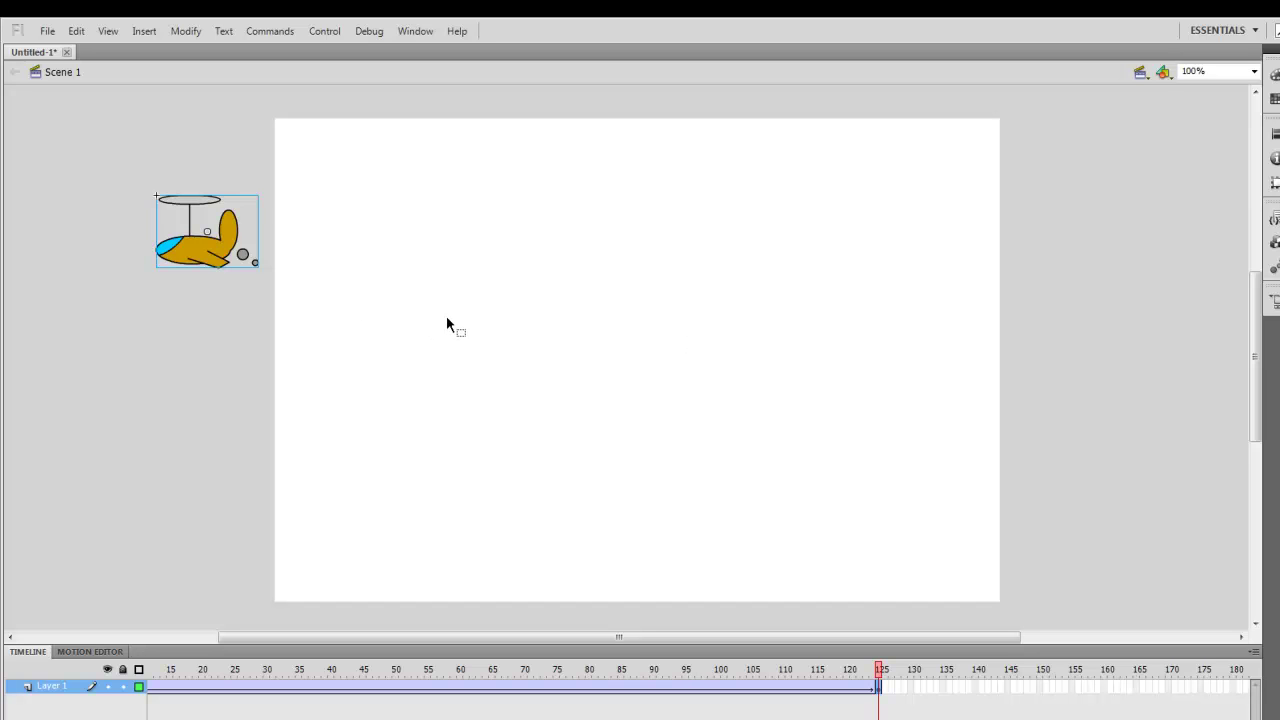
# - Play the flight on the timeline, test the movie and close the preview
pyautogui.press('Return')
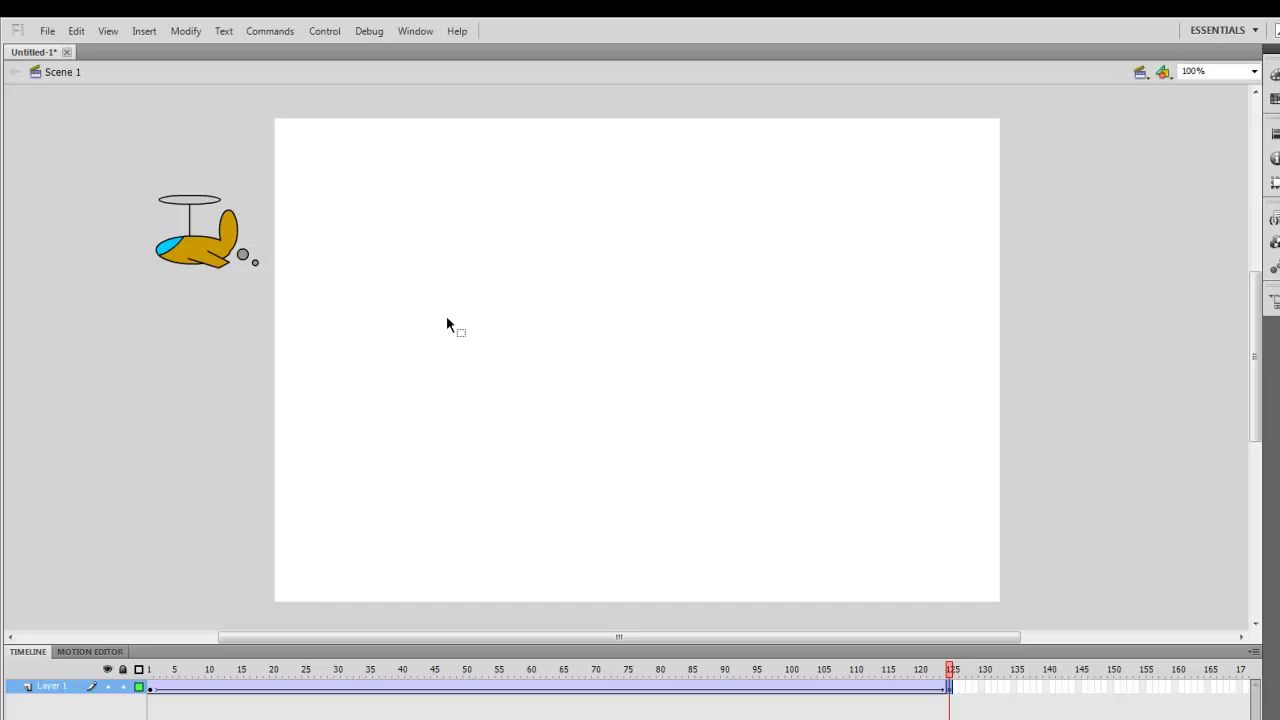
pyautogui.hotkey('ctrl', 'Return')
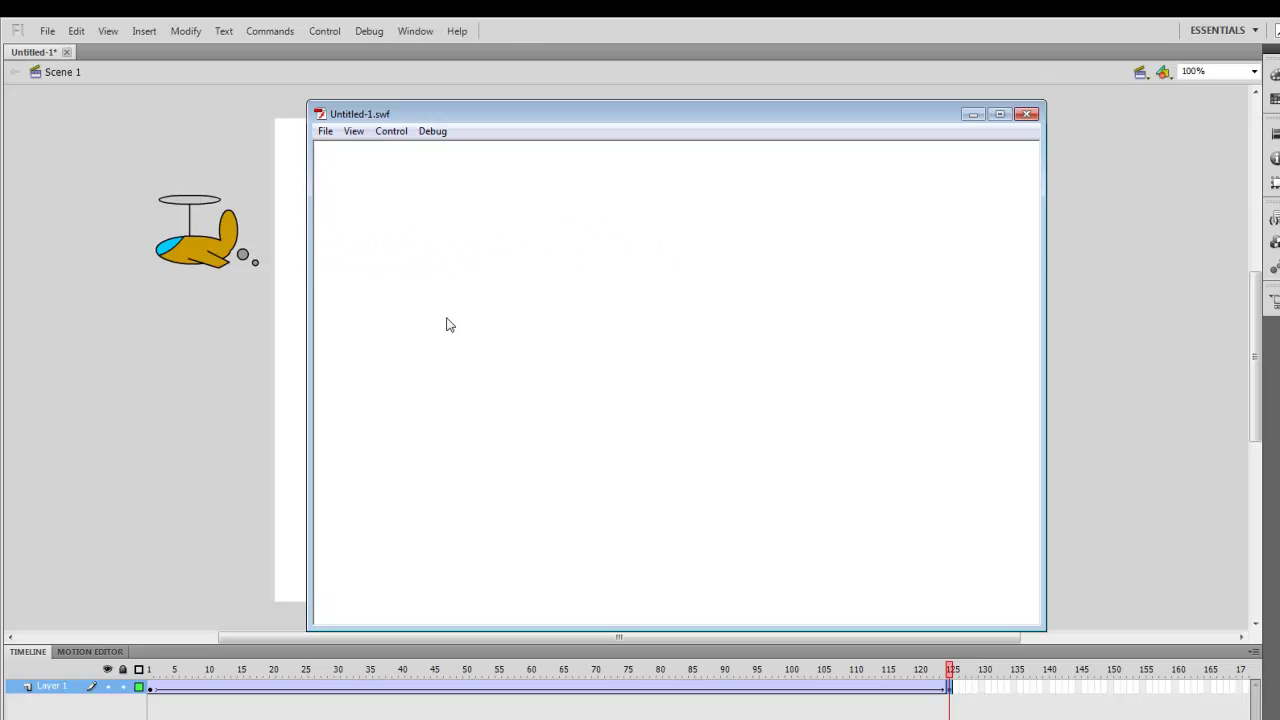
pyautogui.click(1027, 114)
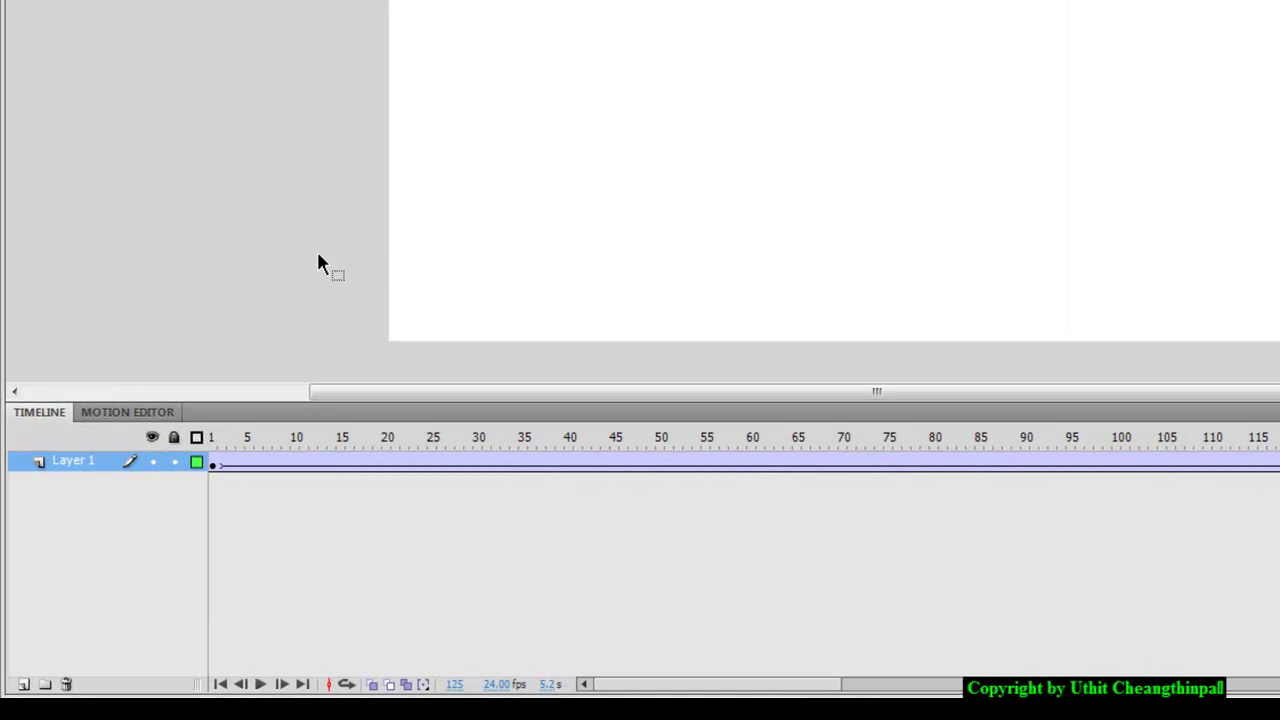
# - Lock Layer 1, add a new layer and place it below Layer 1
pyautogui.click(174, 461)
pyautogui.click(22, 685)
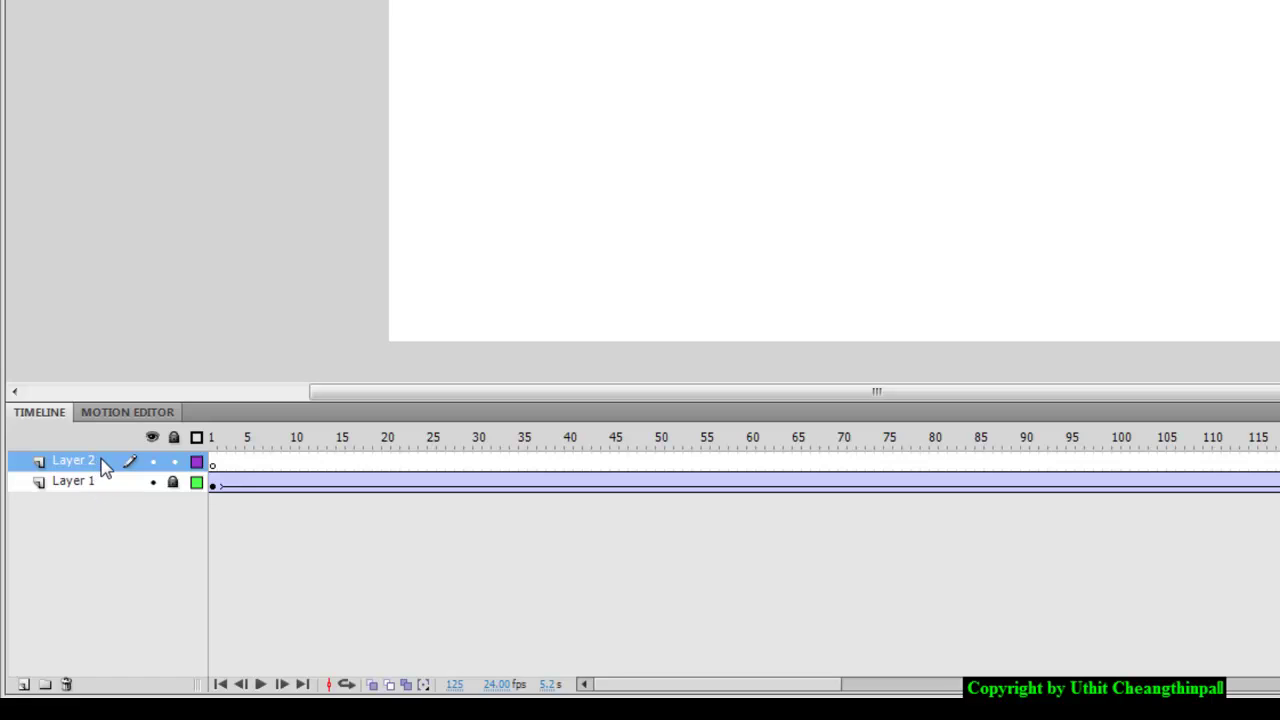
pyautogui.moveTo(100, 472); pyautogui.dragTo(108, 505)
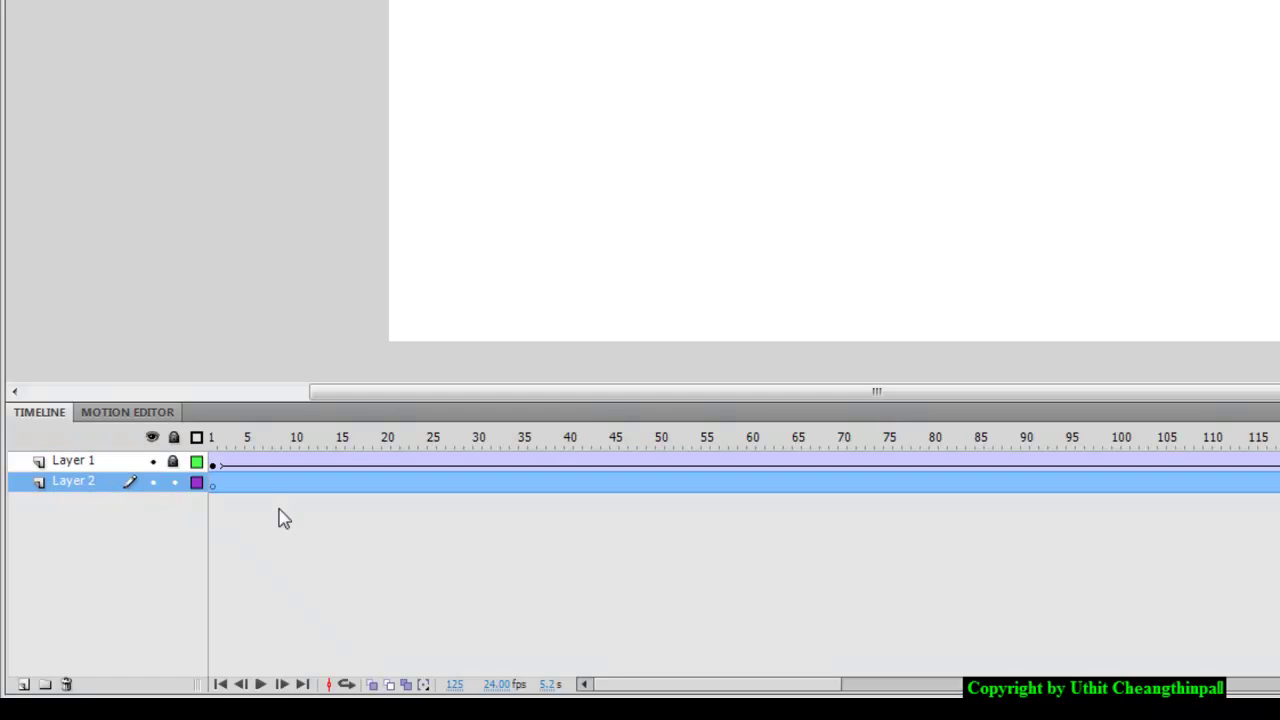
# - On frame 1 of Layer 2, draw two adjoining olive rectangles with a black 2 pt stroke across the lower stage, slightly overlapping its side edges
pyautogui.click(214, 487)
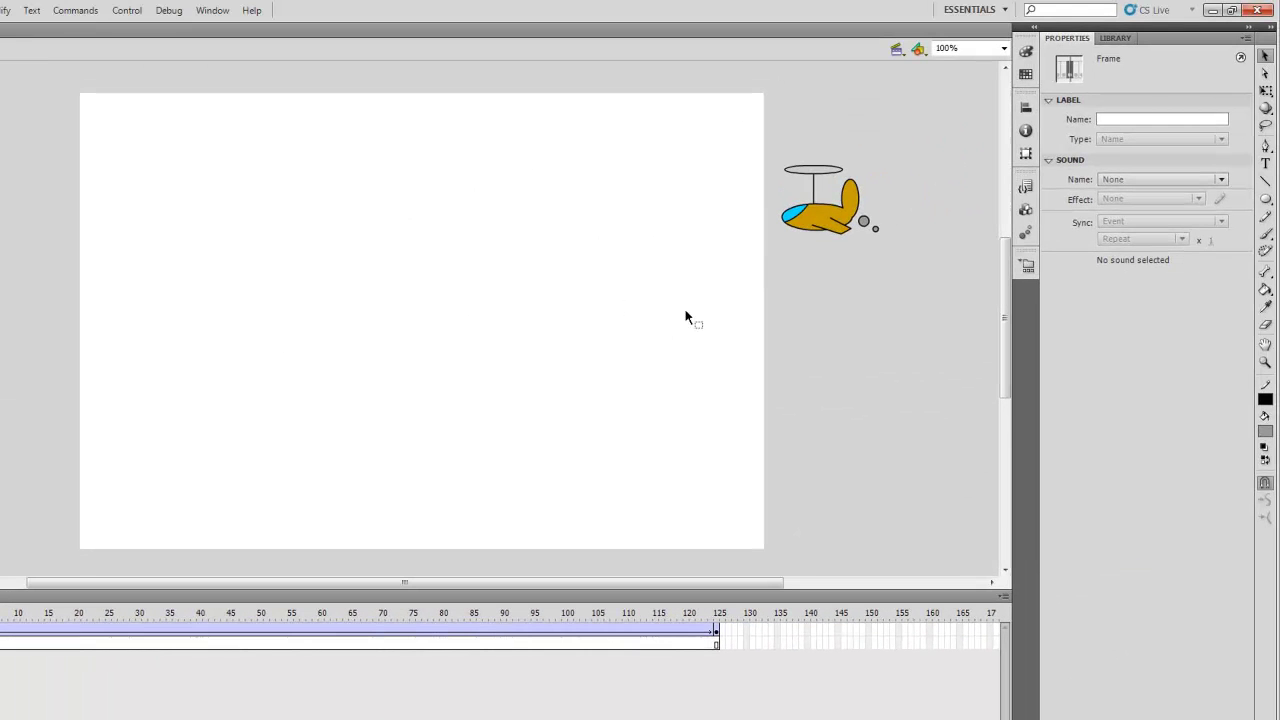
pyautogui.click(1266, 199)
pyautogui.moveTo(1266, 199); pyautogui.dragTo(1190, 200)
pyautogui.click(1202, 119)
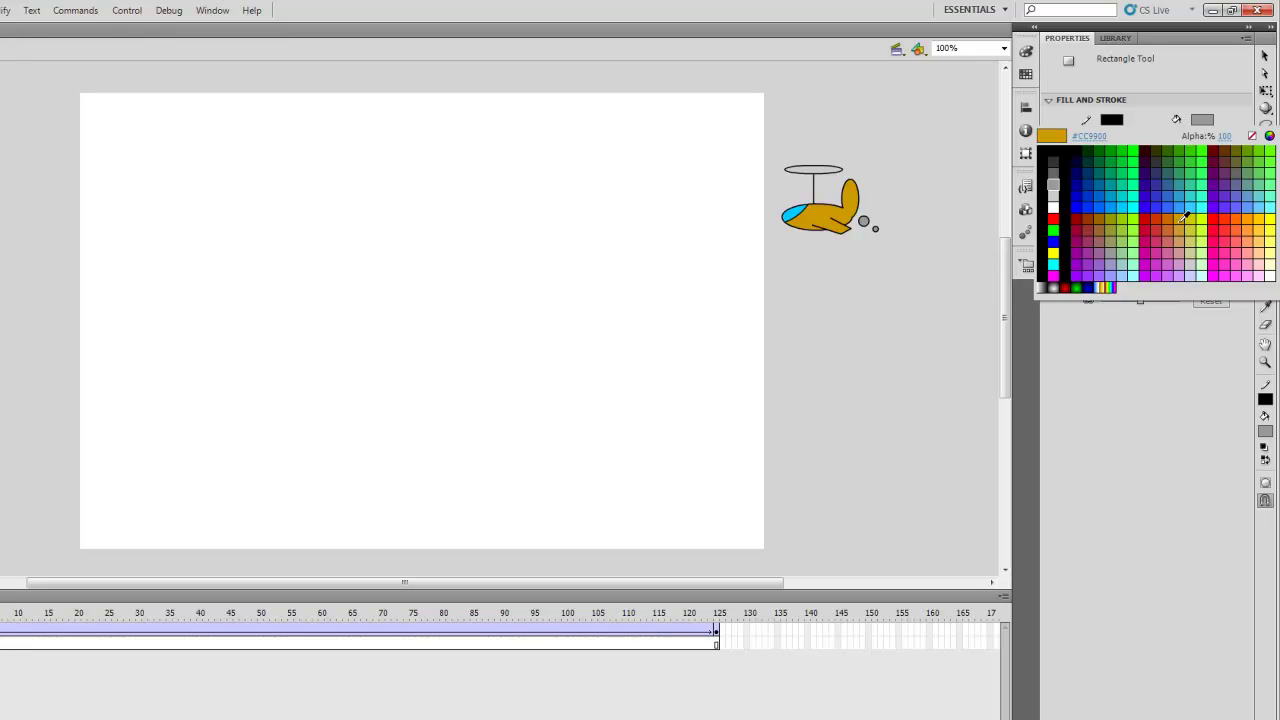
pyautogui.click(1111, 219)
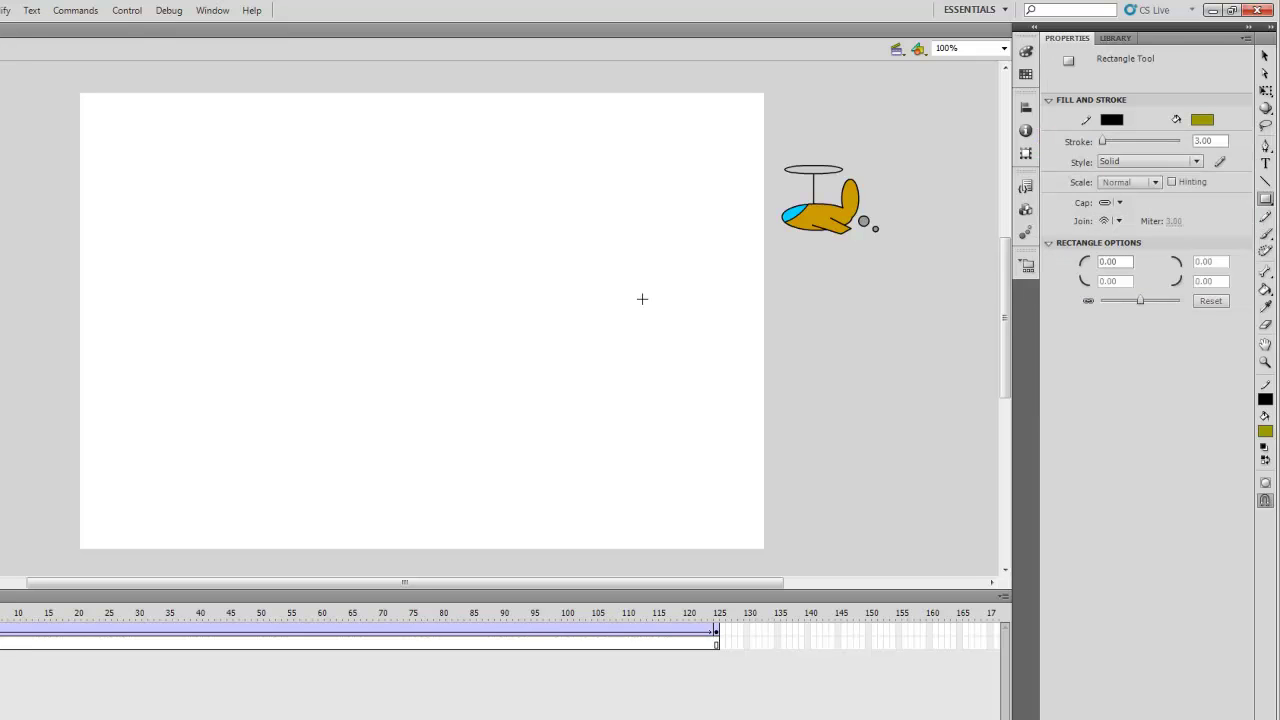
pyautogui.moveTo(1226, 141); pyautogui.dragTo(1154, 141)
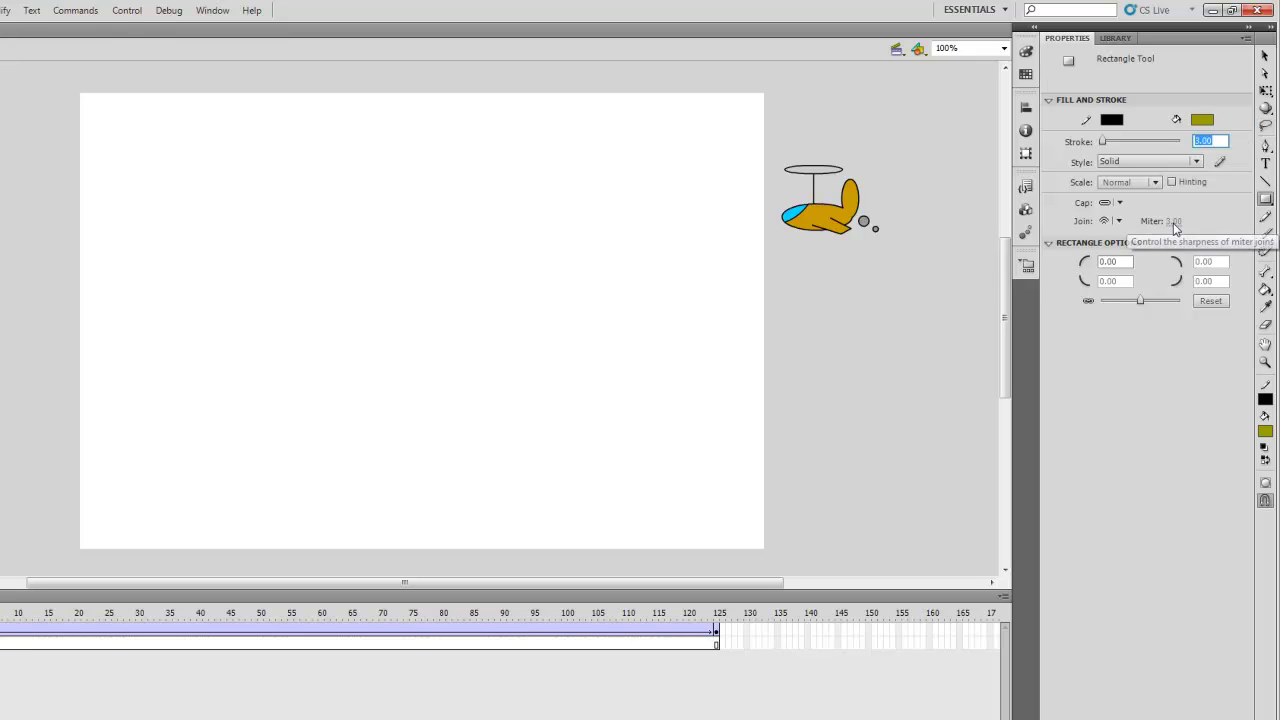
pyautogui.write('2')
pyautogui.press('Return')
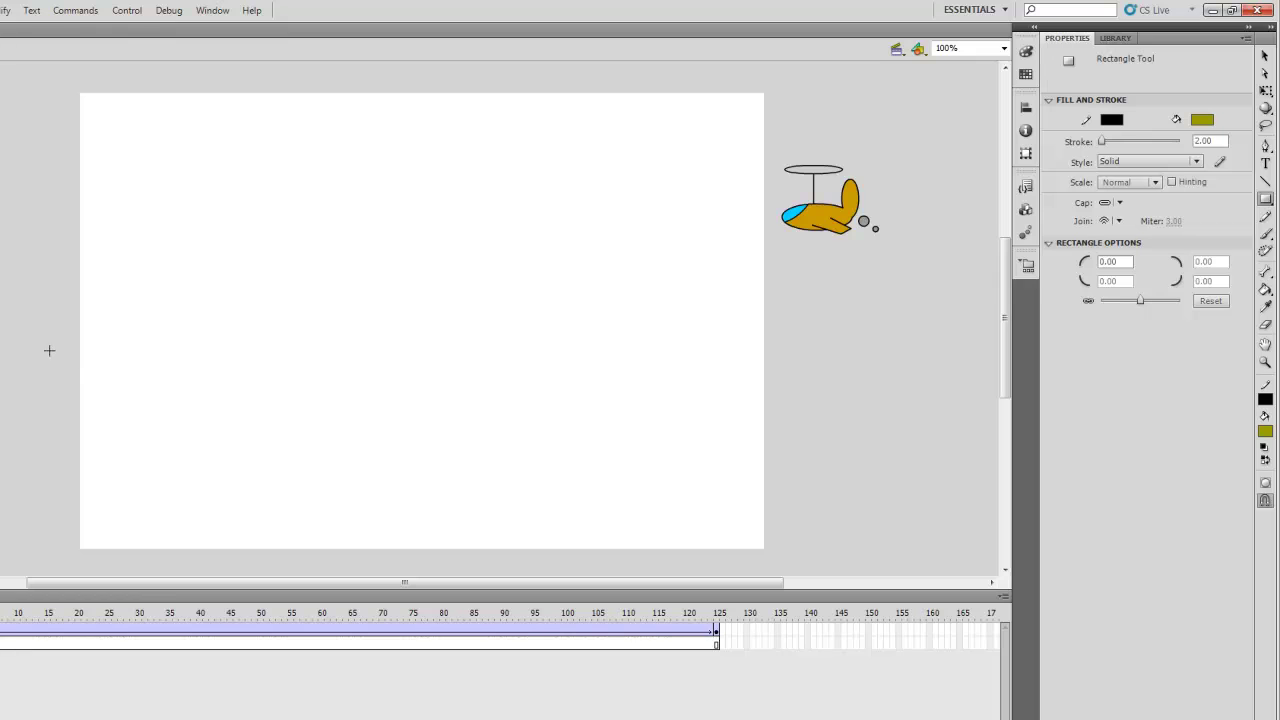
pyautogui.moveTo(55, 351)
pyautogui.mouseDown()
pyautogui.moveTo(149, 350)
pyautogui.moveTo(334, 517)
pyautogui.moveTo(460, 557)
pyautogui.moveTo(447, 556)
pyautogui.mouseUp()
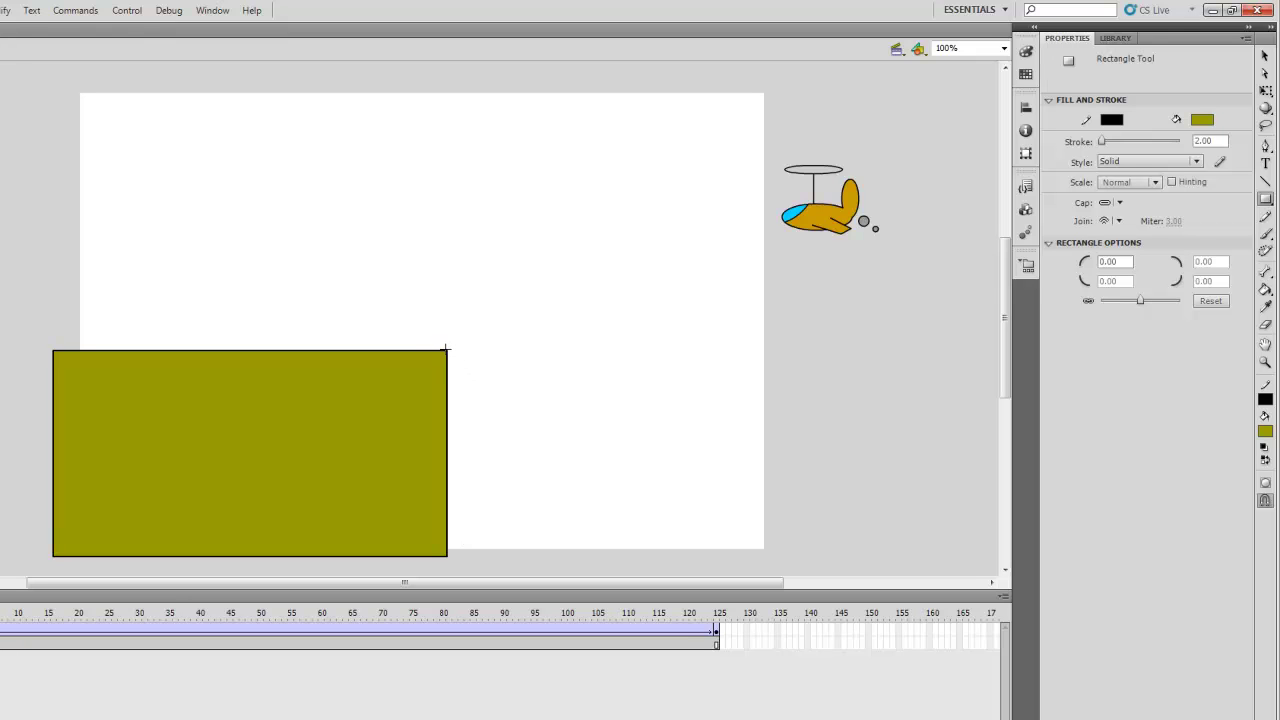
pyautogui.moveTo(448, 350); pyautogui.dragTo(796, 557)
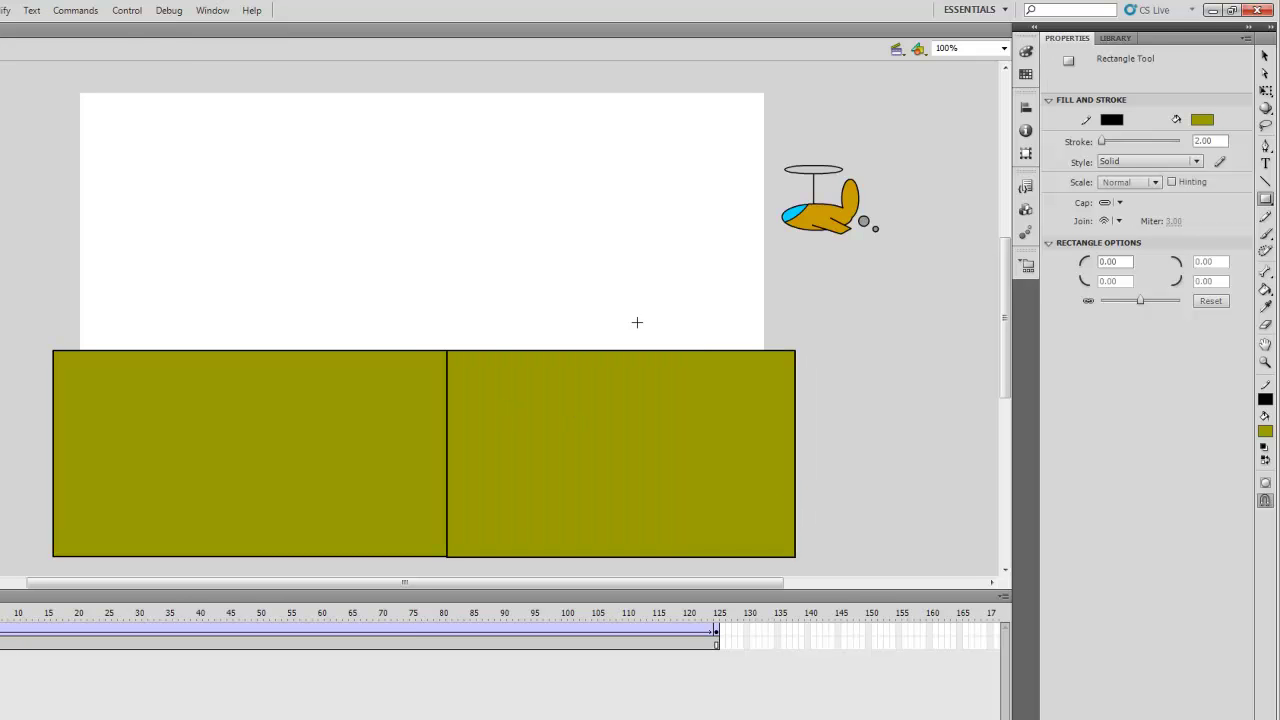
# - Bend the tops of both rectangles upward into rounded hills and pull their shared upper corner down and right
pyautogui.click(1265, 56)
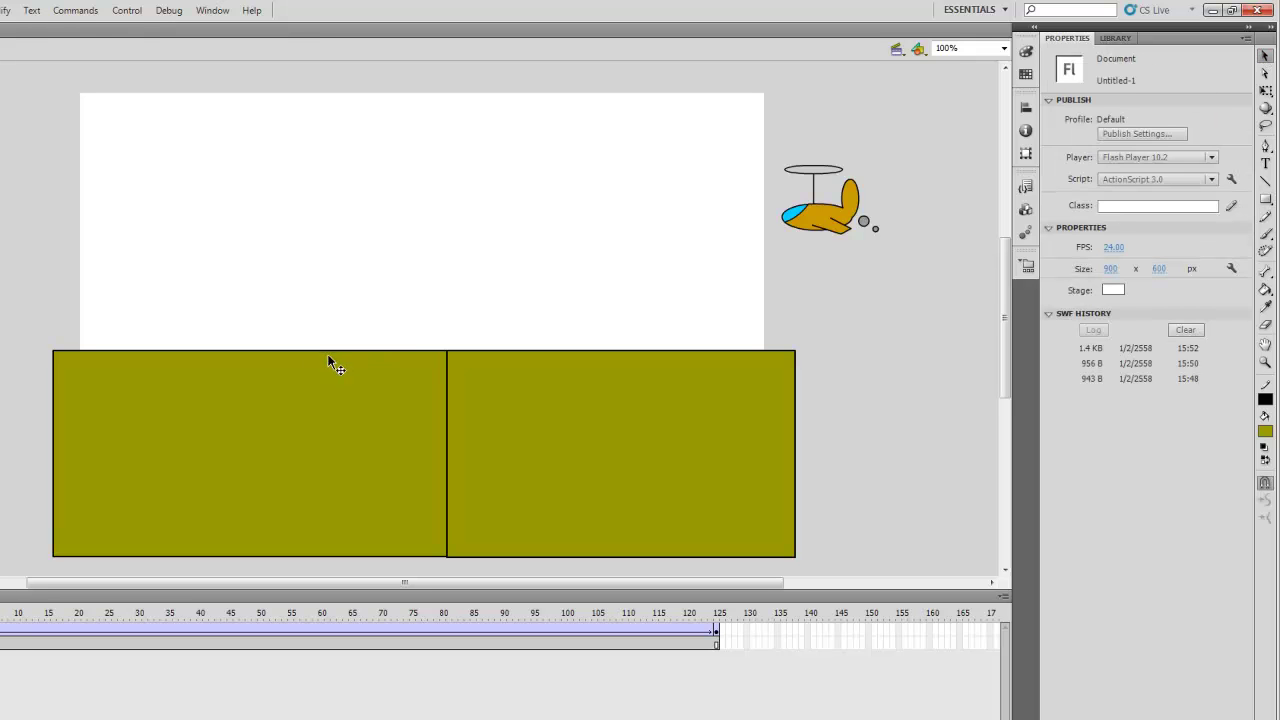
pyautogui.moveTo(297, 352); pyautogui.dragTo(289, 263)
pyautogui.moveTo(648, 357); pyautogui.dragTo(655, 266)
pyautogui.moveTo(450, 354); pyautogui.dragTo(483, 391)
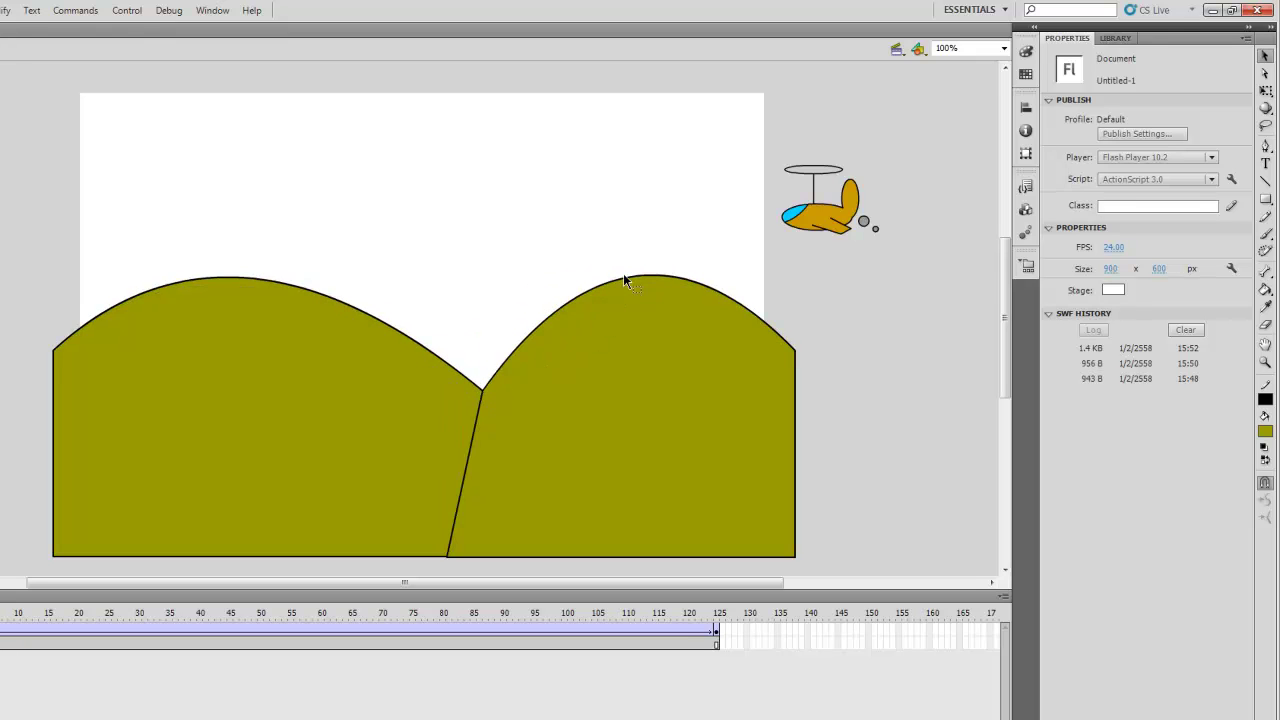
# - Curve the dividing line between the hills, shift its lower end left and move the valley point slightly up and left
pyautogui.moveTo(449, 557); pyautogui.dragTo(420, 556)
pyautogui.moveTo(452, 481); pyautogui.dragTo(439, 476)
pyautogui.moveTo(422, 555); pyautogui.dragTo(409, 557)
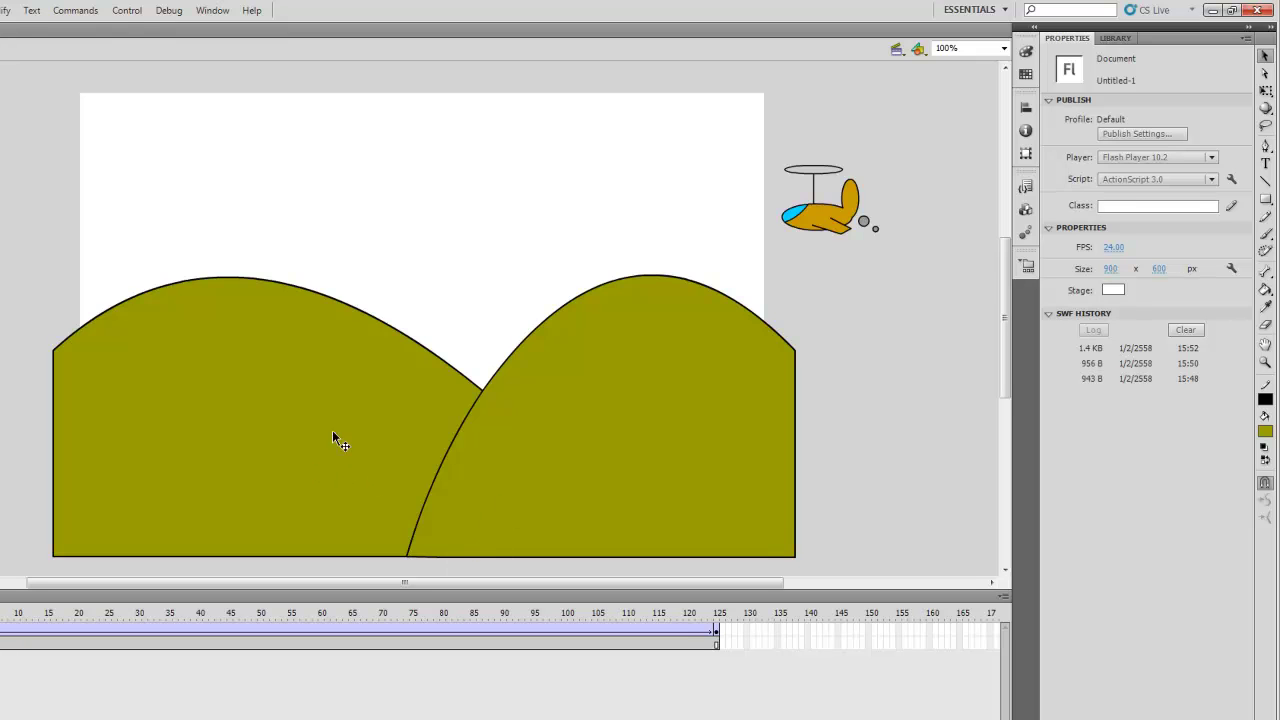
pyautogui.moveTo(408, 557); pyautogui.dragTo(376, 556)
pyautogui.moveTo(427, 475); pyautogui.dragTo(412, 472)
pyautogui.moveTo(483, 391); pyautogui.dragTo(459, 379)
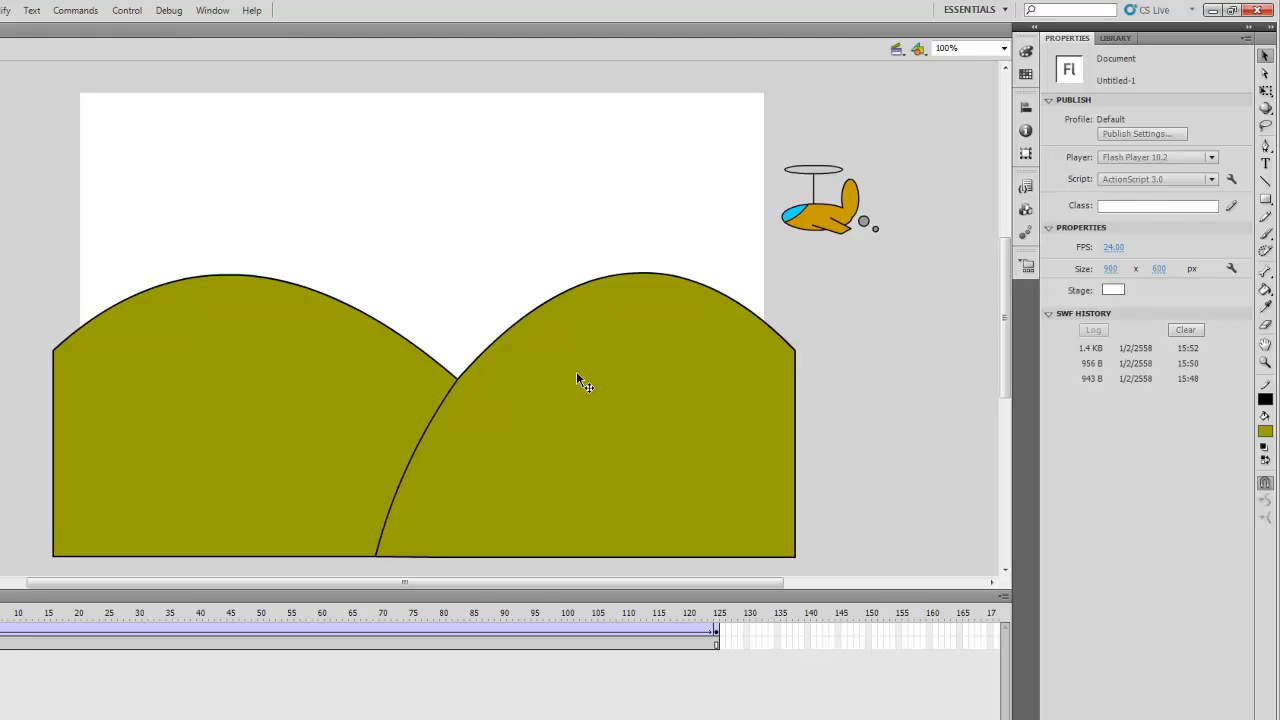
# - Move both hills slightly lower on the stage, then test the movie and close the preview
pyautogui.moveTo(2, 234); pyautogui.dragTo(884, 568)
pyautogui.moveTo(698, 426); pyautogui.dragTo(700, 469)
pyautogui.click(897, 416)
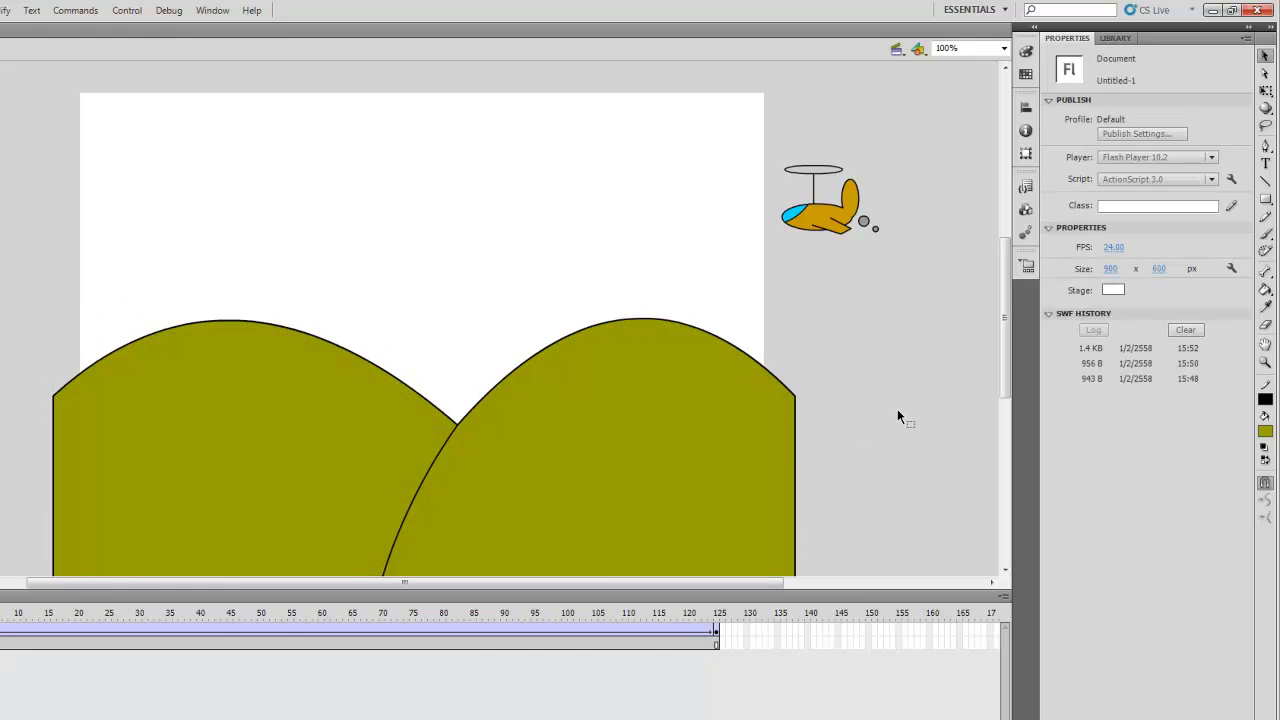
pyautogui.hotkey('ctrl', 'Return')
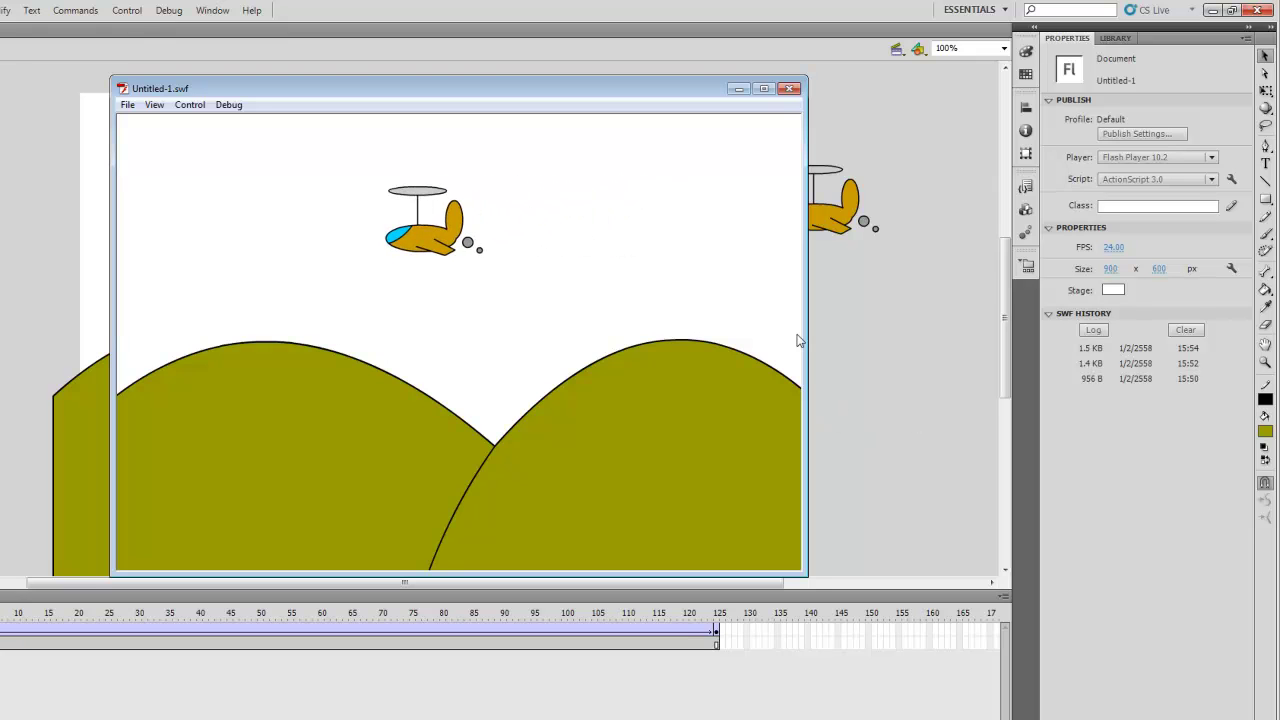
pyautogui.click(790, 88)
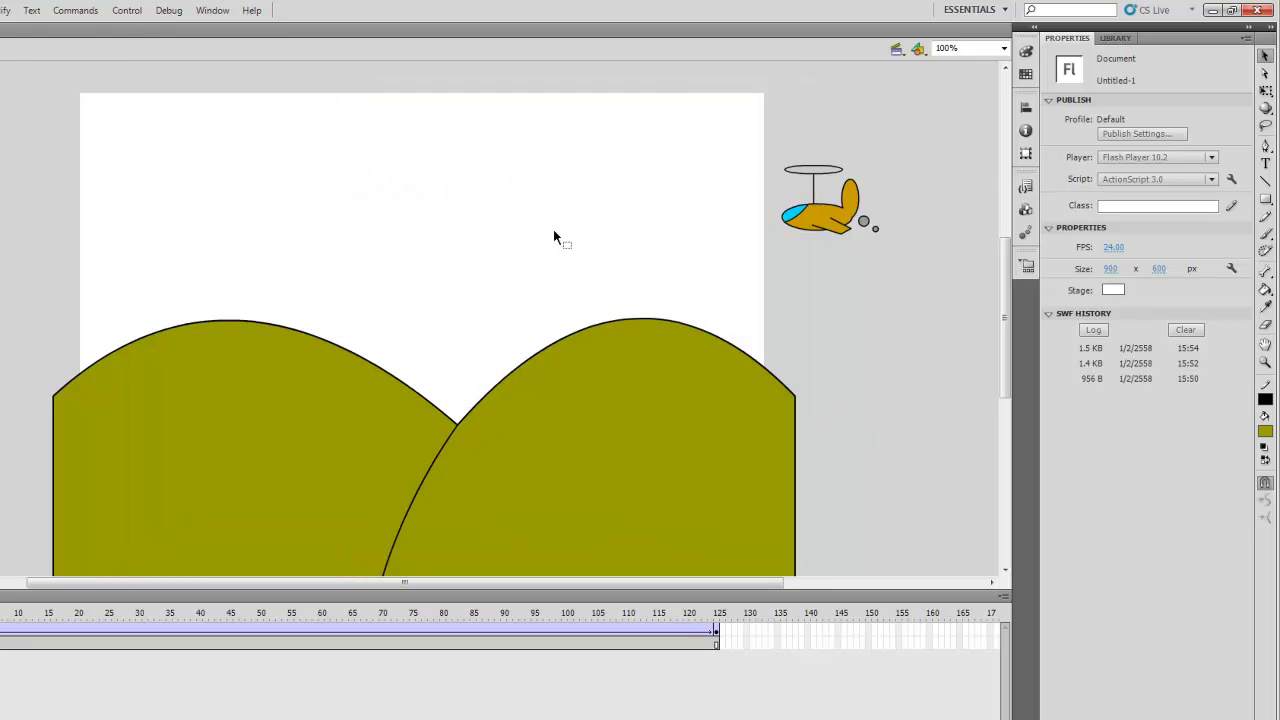
# - Draw a red circle with a black outline as a sun near the upper middle of the stage using the Oval tool
pyautogui.click(1265, 201)
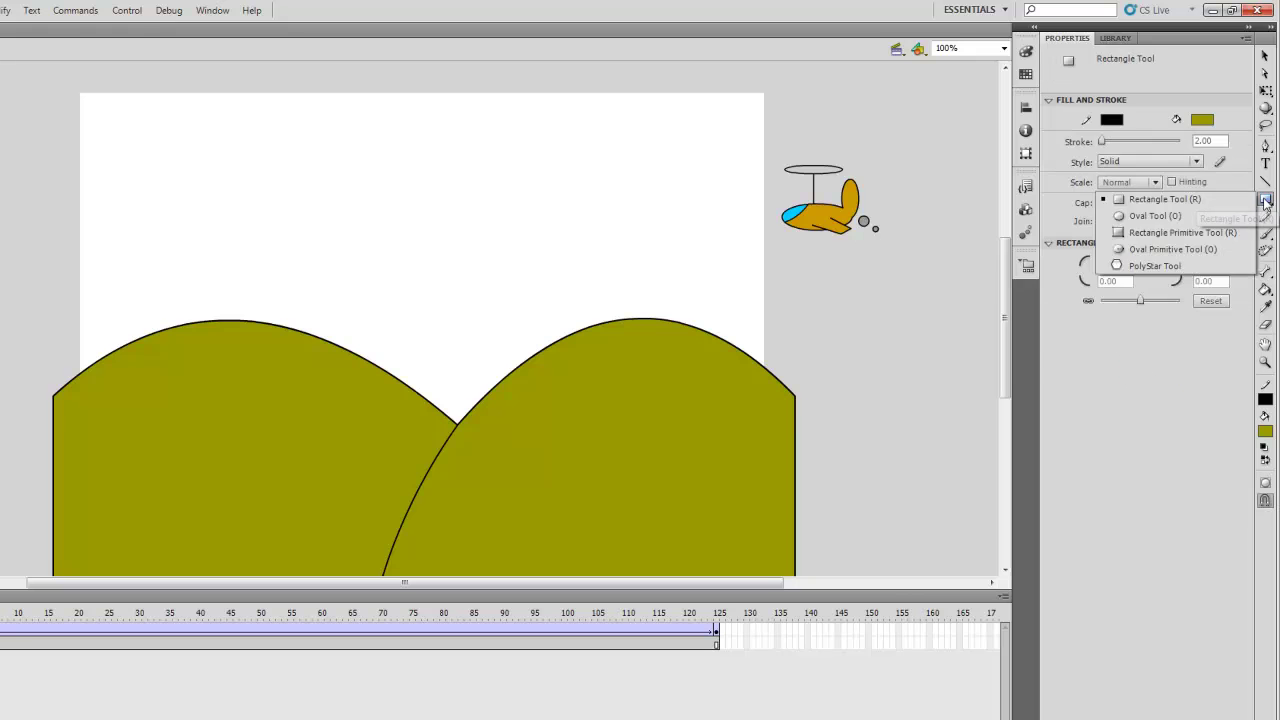
pyautogui.click(1155, 216)
pyautogui.click(1202, 119)
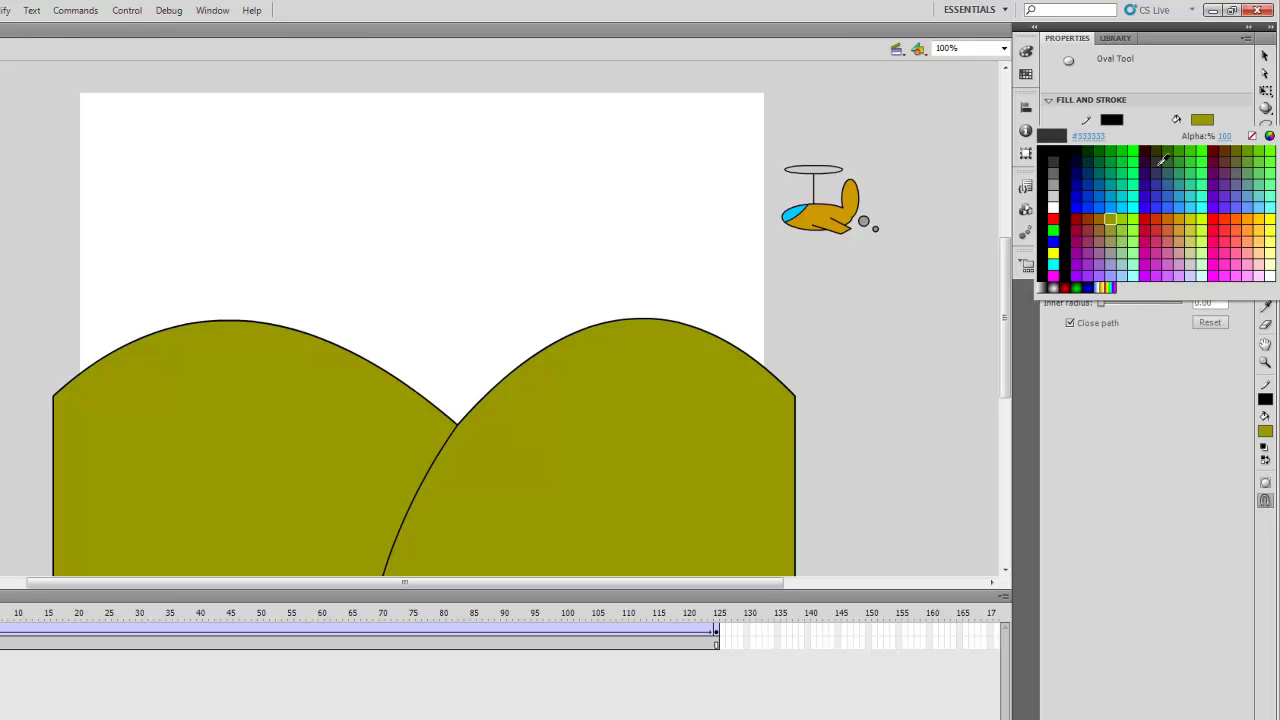
pyautogui.click(1054, 219)
pyautogui.moveTo(385, 131); pyautogui.dragTo(444, 190)
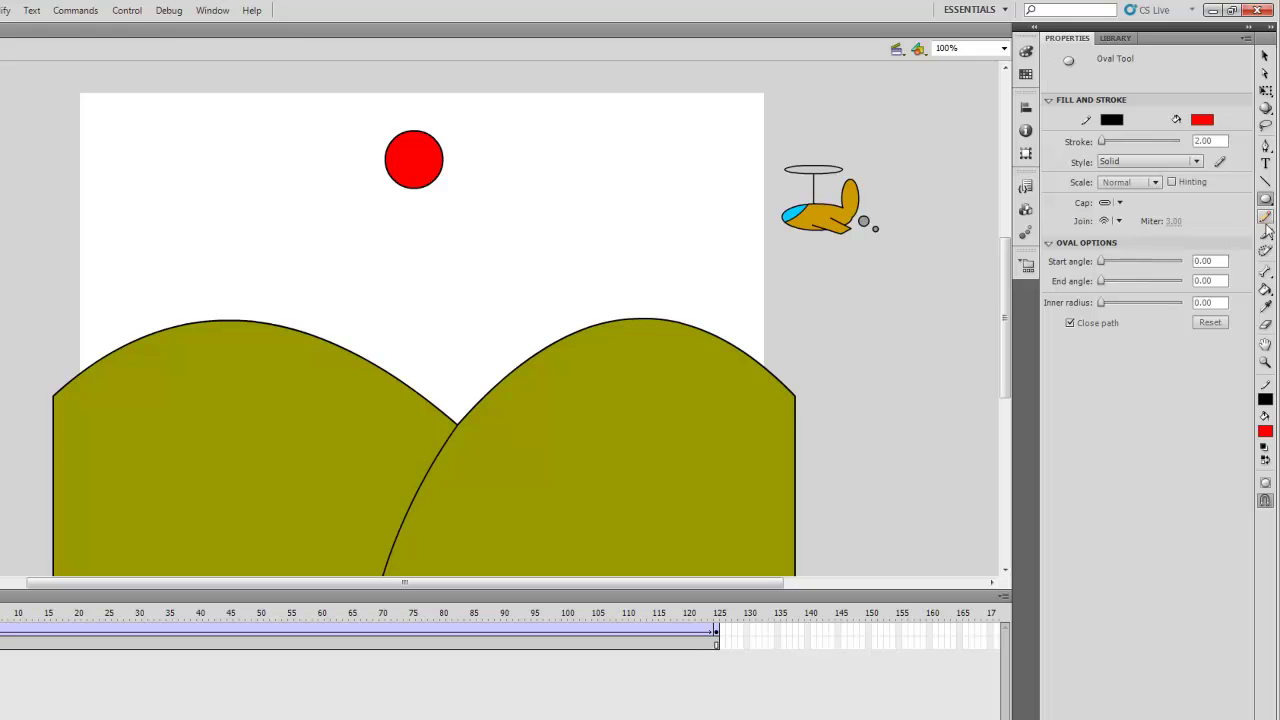
# - Draw a small yellow circle about 40 px wide with a black outline as a tree crown, between the sun and the helicopter
pyautogui.click(1202, 121)
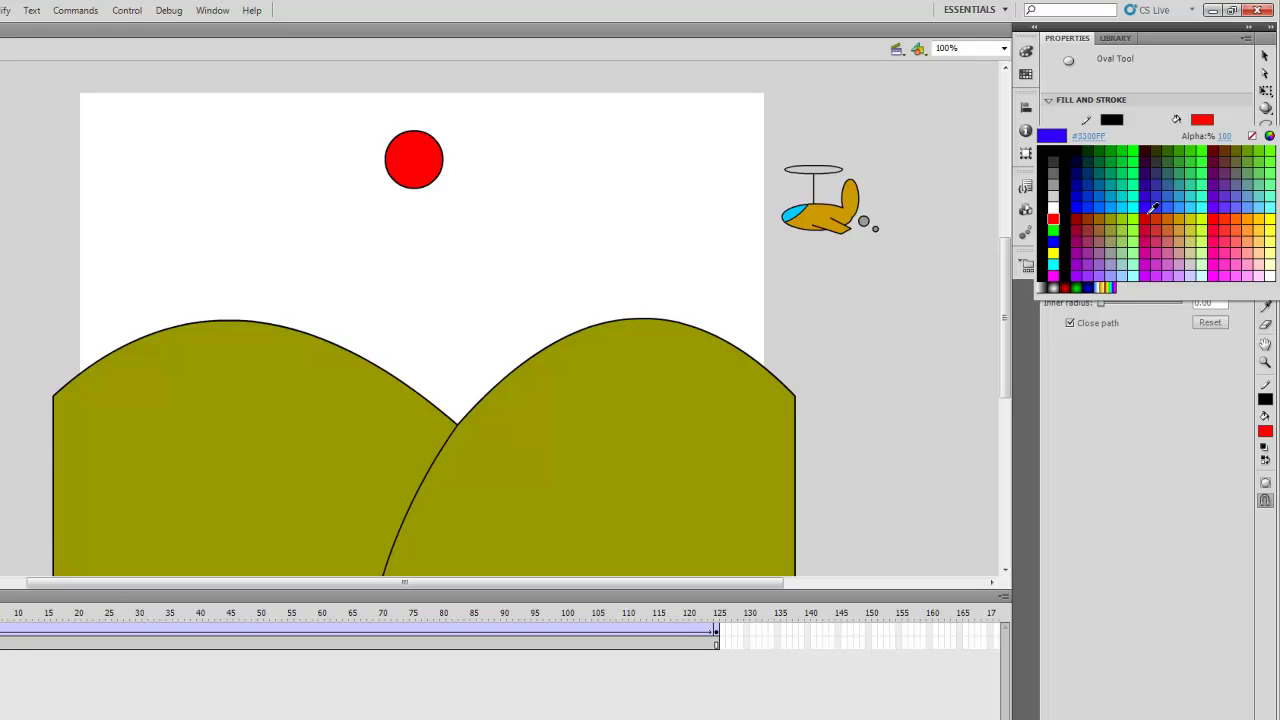
pyautogui.click(1268, 220)
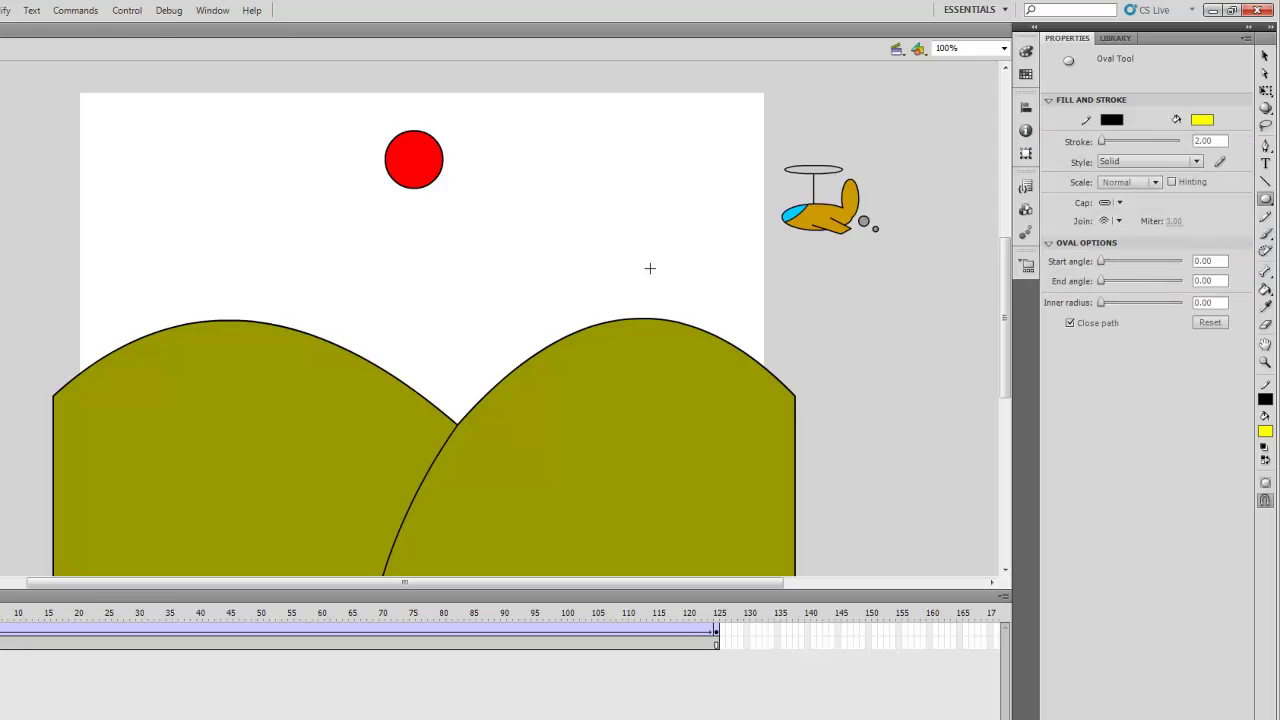
pyautogui.moveTo(556, 209); pyautogui.dragTo(585, 240)
# - Draw a short vertical brown trunk below the yellow circle using the Line tool with a stroke of 5
pyautogui.click(1265, 181)
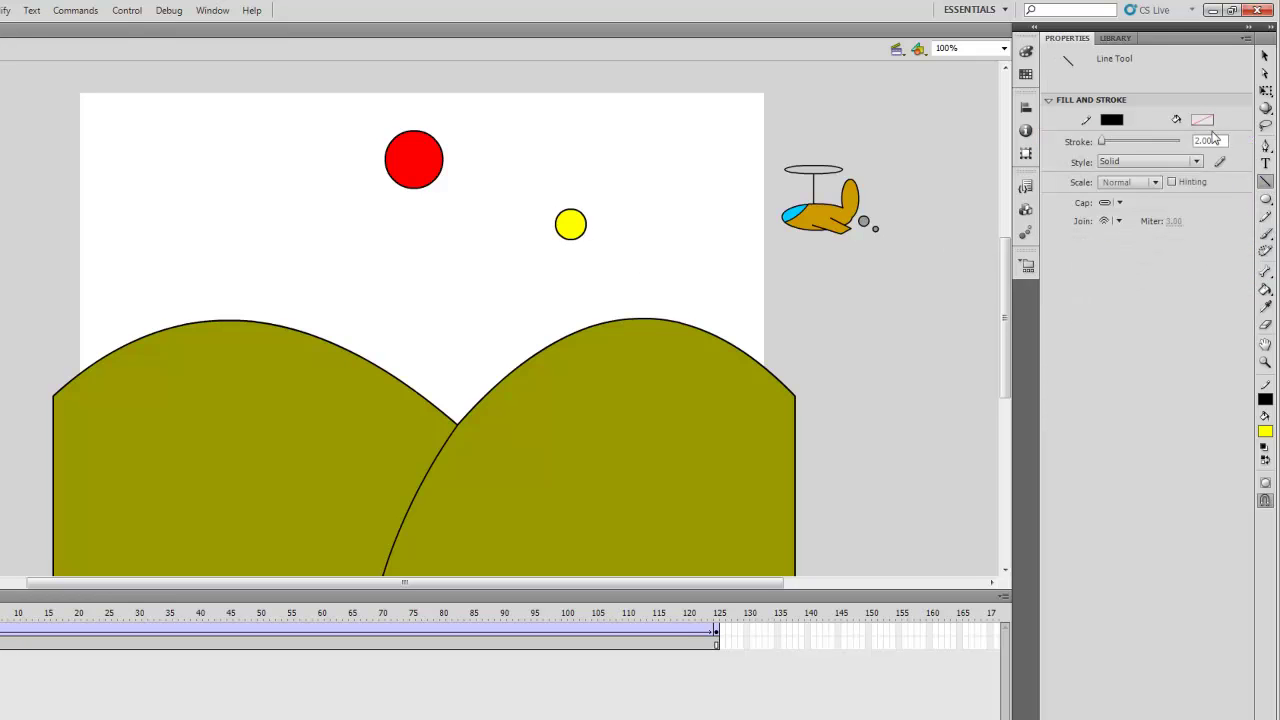
pyautogui.click(1116, 122)
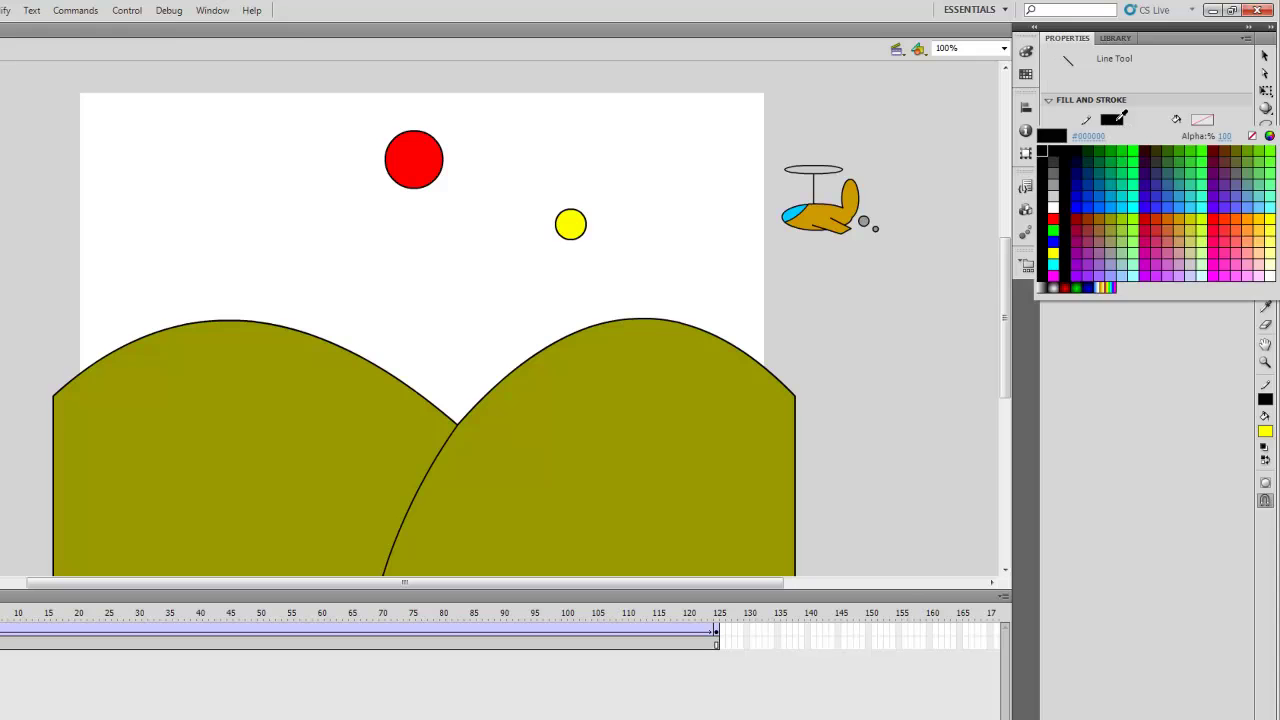
pyautogui.click(1094, 219)
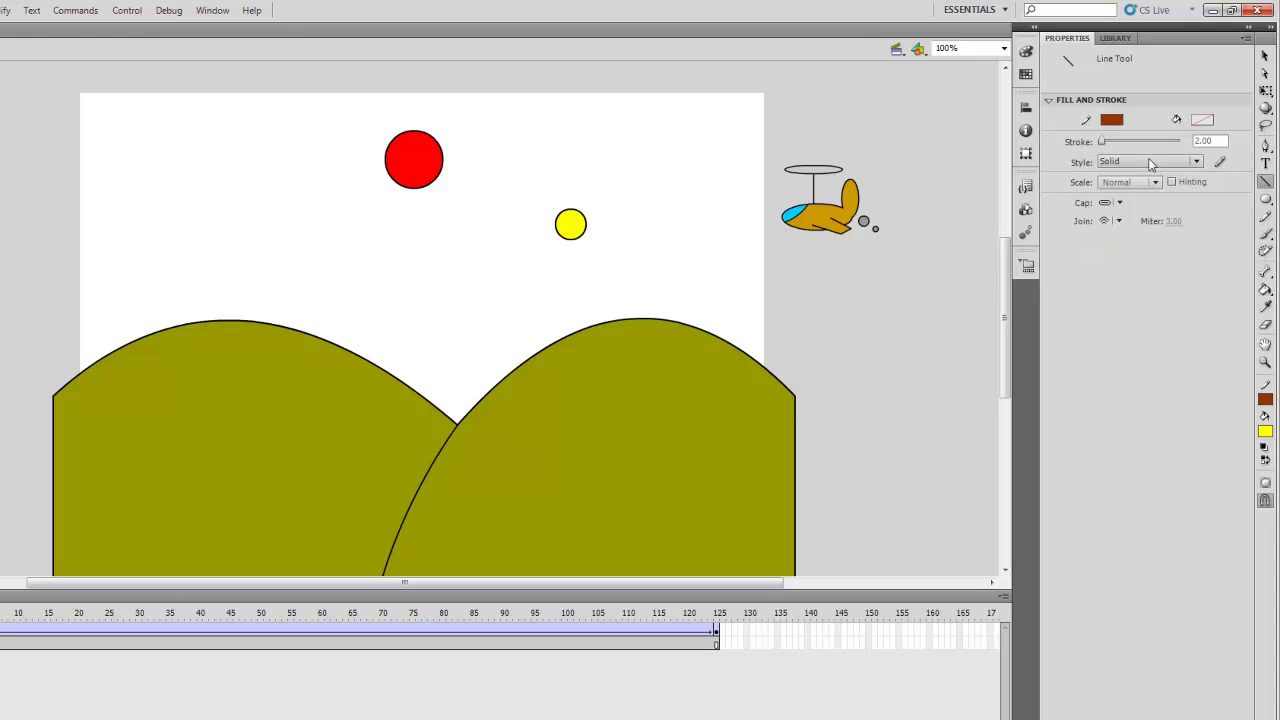
pyautogui.click(1218, 140)
pyautogui.write('5')
pyautogui.press('Return')
pyautogui.moveTo(571, 268); pyautogui.dragTo(571, 269)
# - Convert the tree's crown and trunk to a Graphic symbol named ต้นไม้
pyautogui.click(1265, 55)
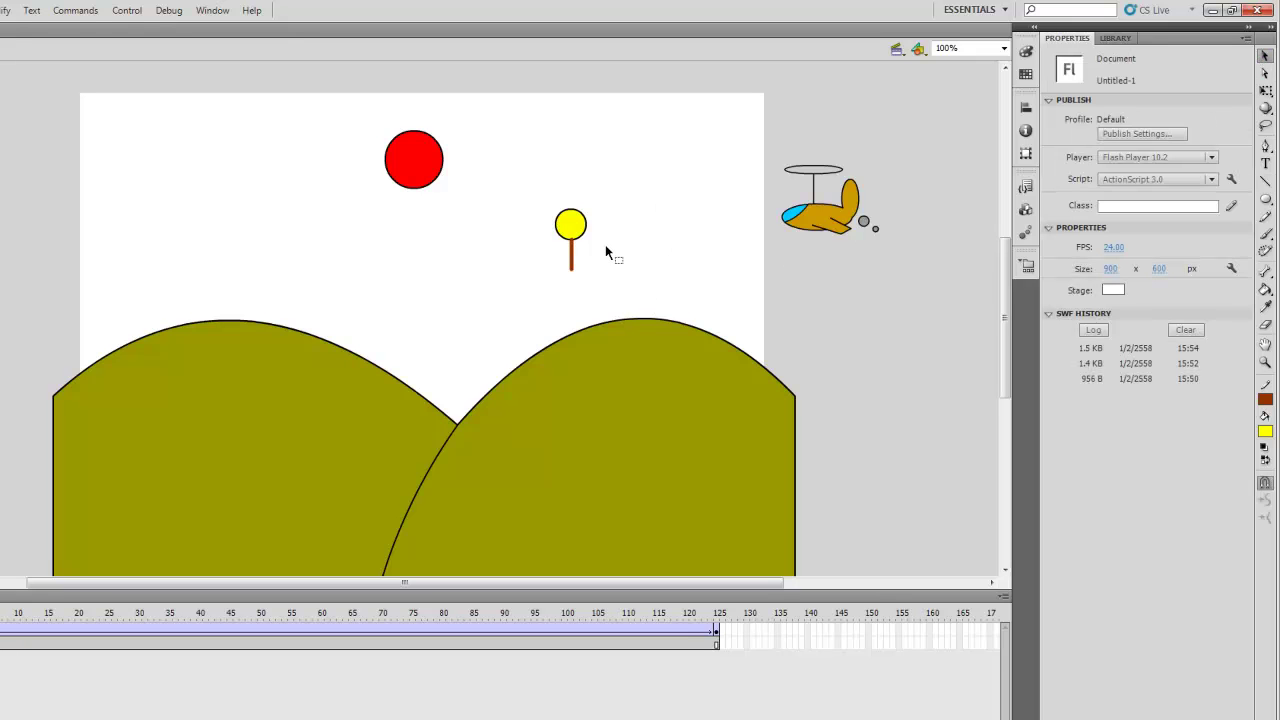
pyautogui.moveTo(536, 194); pyautogui.dragTo(612, 295)
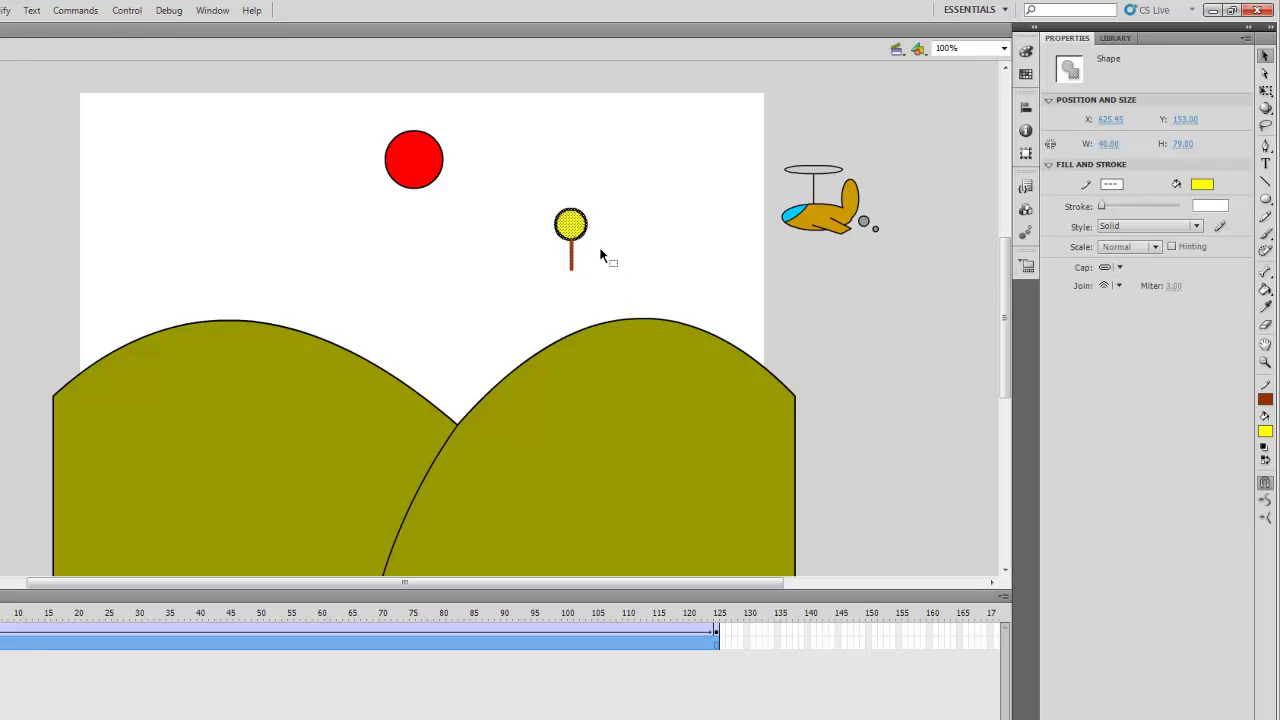
pyautogui.press('F8')
pyautogui.click(438, 212)
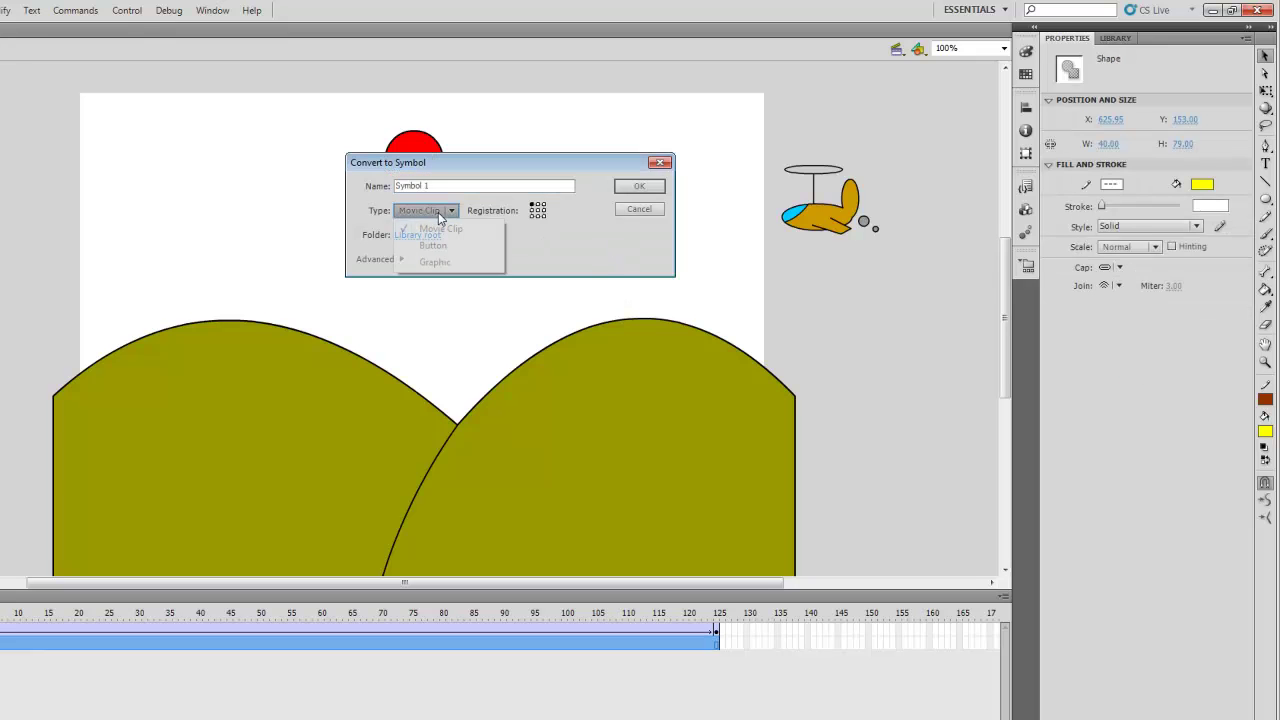
pyautogui.click(437, 263)
pyautogui.moveTo(441, 186); pyautogui.dragTo(350, 186)
pyautogui.write('ต้นไม้')
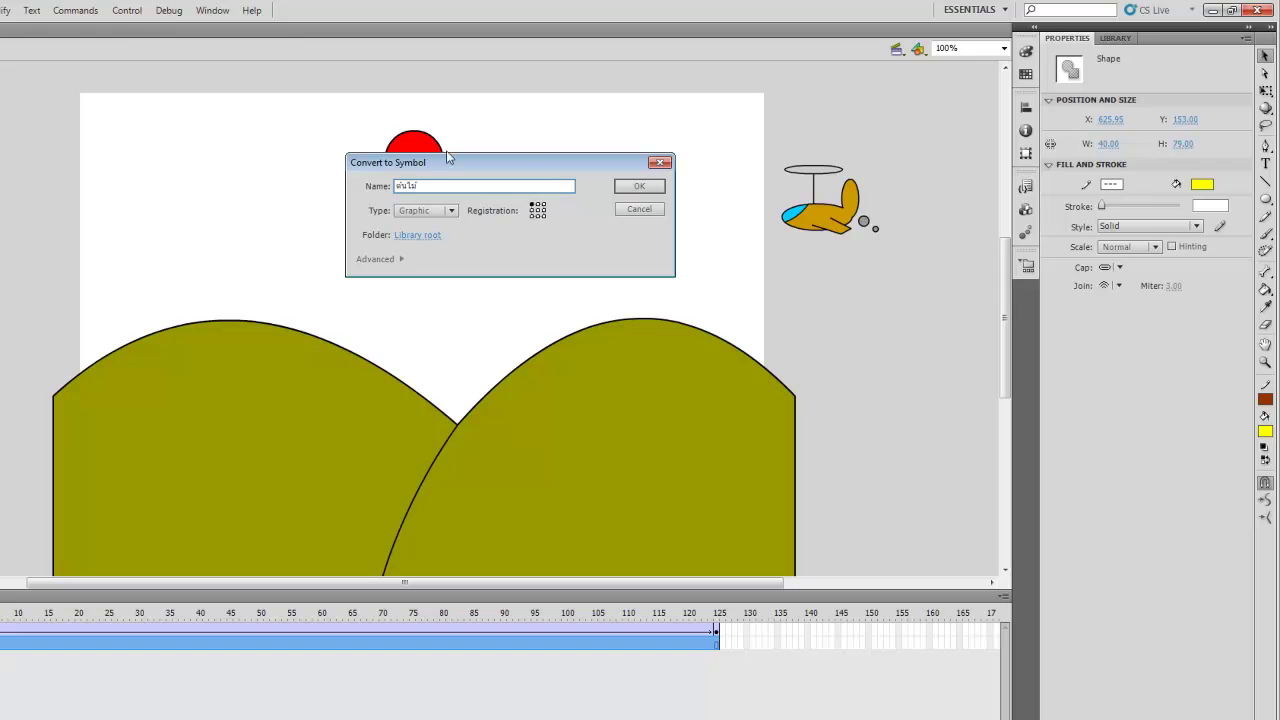
pyautogui.click(636, 187)
# - Move the tree onto the crest of the left hill and place two more library instances of it on either side
pyautogui.moveTo(579, 232); pyautogui.dragTo(209, 295)
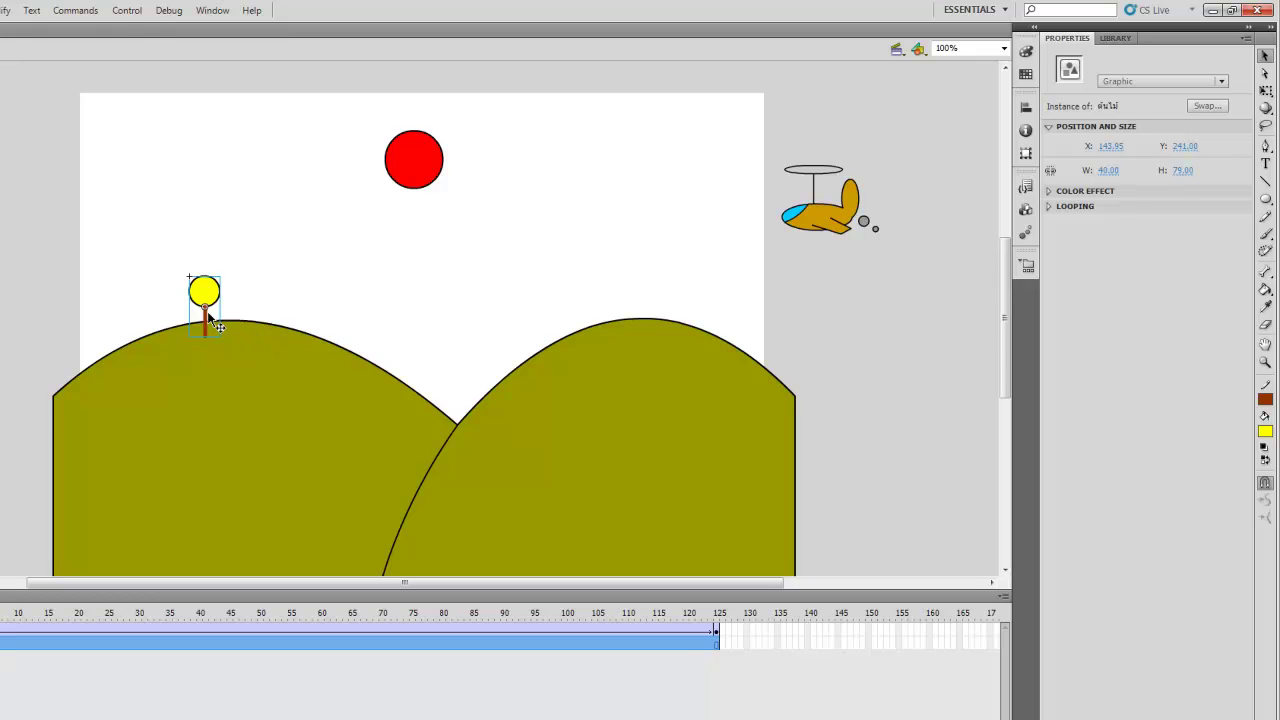
pyautogui.click(1125, 40)
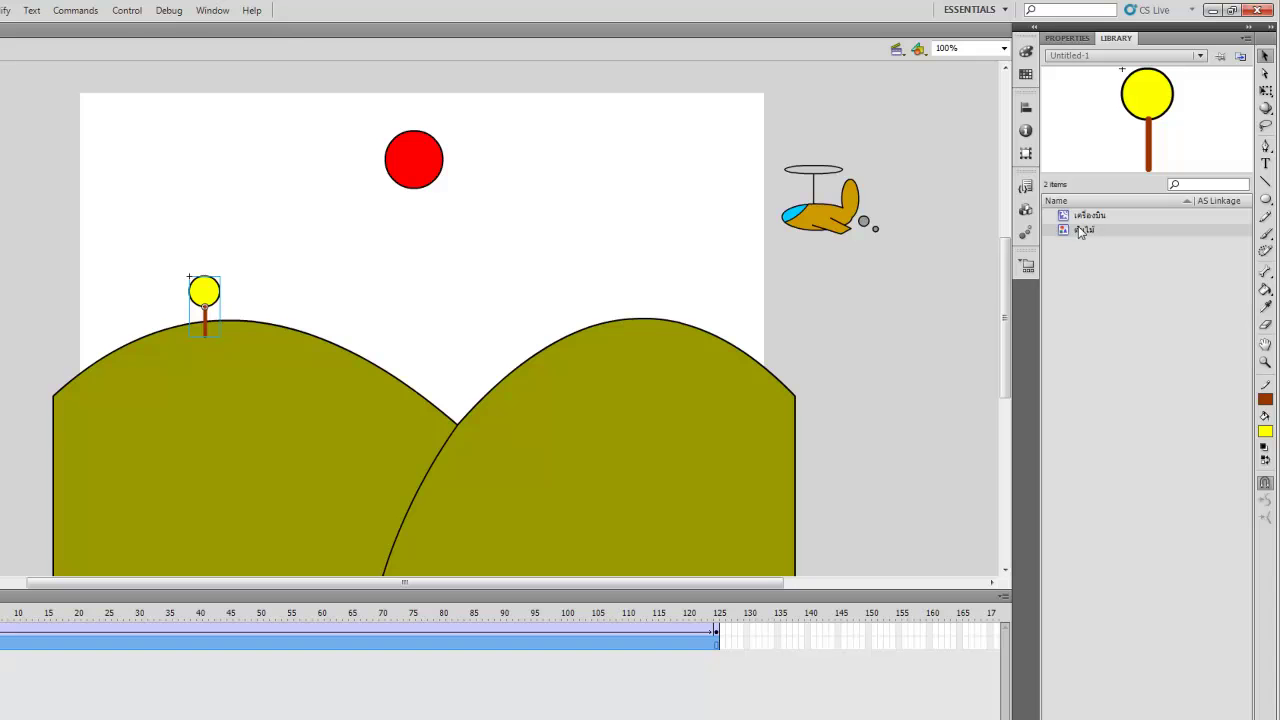
pyautogui.moveTo(1065, 229); pyautogui.dragTo(357, 367)
pyautogui.moveTo(291, 340); pyautogui.dragTo(290, 336)
pyautogui.moveTo(1070, 235); pyautogui.dragTo(133, 350)
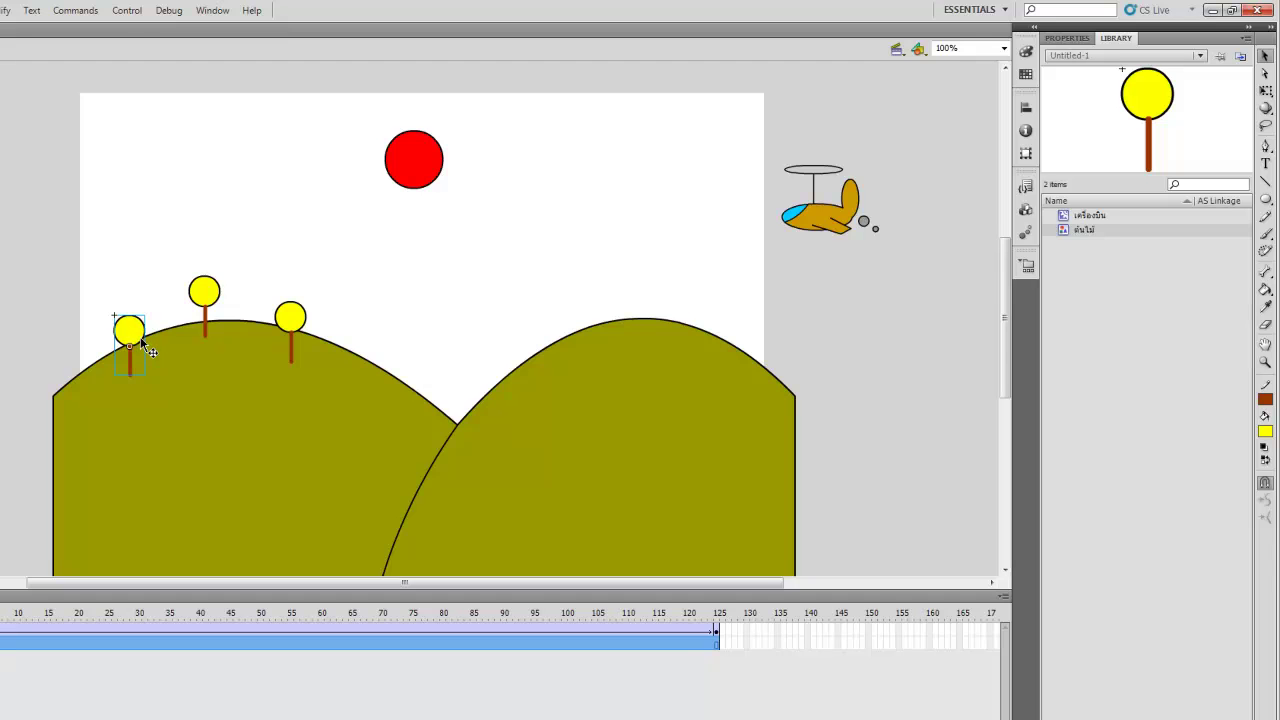
# - Add six more copies of the tree across the slopes of the left hill
pyautogui.moveTo(137, 332); pyautogui.dragTo(403, 421)
pyautogui.moveTo(240, 381); pyautogui.dragTo(227, 365)
pyautogui.moveTo(174, 424); pyautogui.dragTo(181, 436)
# - Select the five trees on the body of the left hill and duplicate them farther down the slope
pyautogui.click(296, 418)
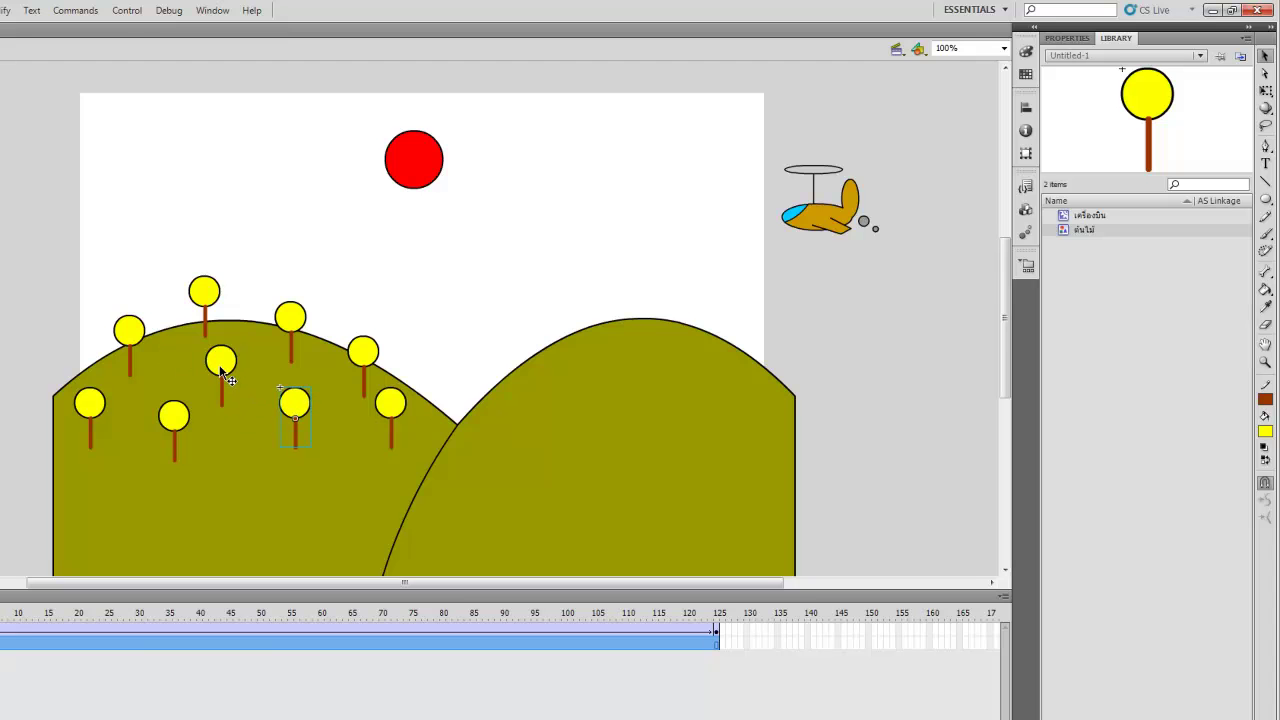
pyautogui.keyDown('shift'); pyautogui.click(294, 406); pyautogui.keyUp('shift')
pyautogui.keyDown('shift'); pyautogui.click(88, 413); pyautogui.keyUp('shift')
pyautogui.keyDown('shift'); pyautogui.click(393, 410); pyautogui.keyUp('shift')
pyautogui.moveTo(300, 412); pyautogui.dragTo(318, 505)
# - Duplicate groups of the left hill's trees onto the right hill, covering it from the crest down to its lower part
pyautogui.moveTo(411, 496); pyautogui.dragTo(800, 352)
pyautogui.moveTo(700, 372); pyautogui.dragTo(735, 444)
pyautogui.moveTo(620, 480); pyautogui.dragTo(616, 540)
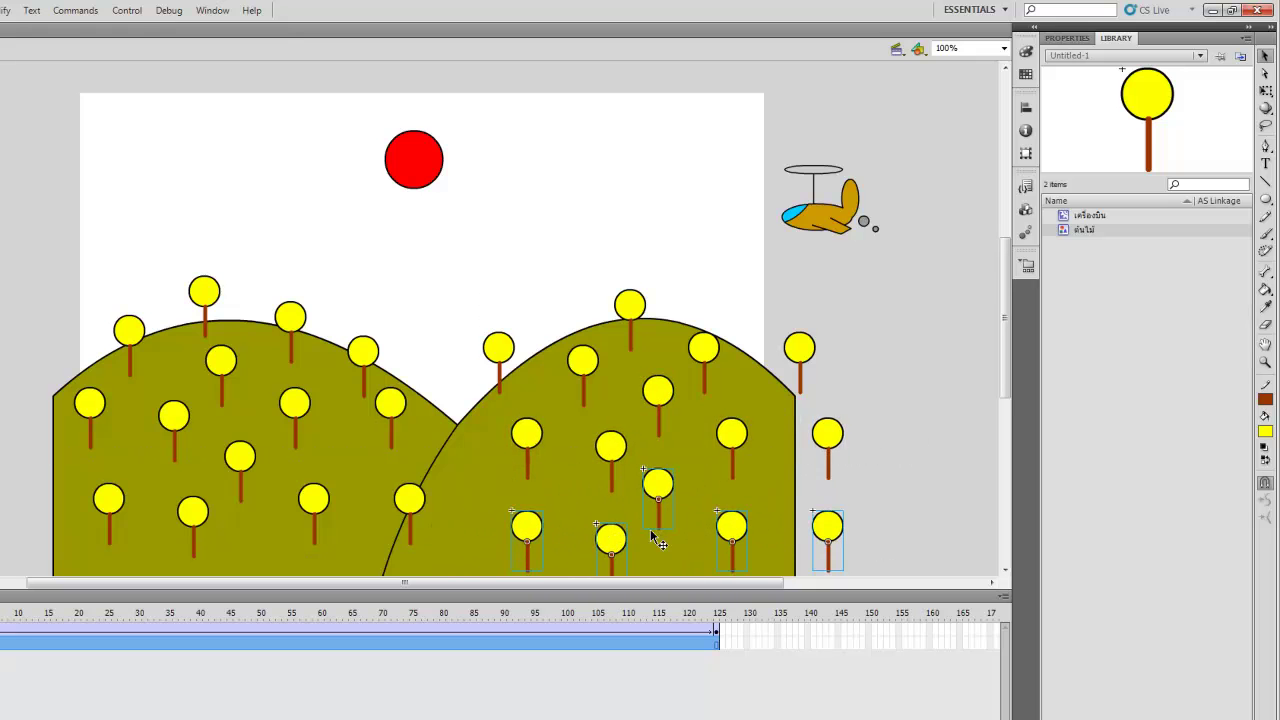
# - Move the three trees overhanging the right hill's outer edge to its valley side, and reposition the trees near the hills' dividing line
pyautogui.click(920, 466)
pyautogui.moveTo(800, 360); pyautogui.dragTo(458, 408)
pyautogui.moveTo(828, 445); pyautogui.dragTo(481, 472)
pyautogui.moveTo(828, 528); pyautogui.dragTo(398, 515)
pyautogui.moveTo(383, 433); pyautogui.dragTo(384, 448)
pyautogui.click(955, 494)
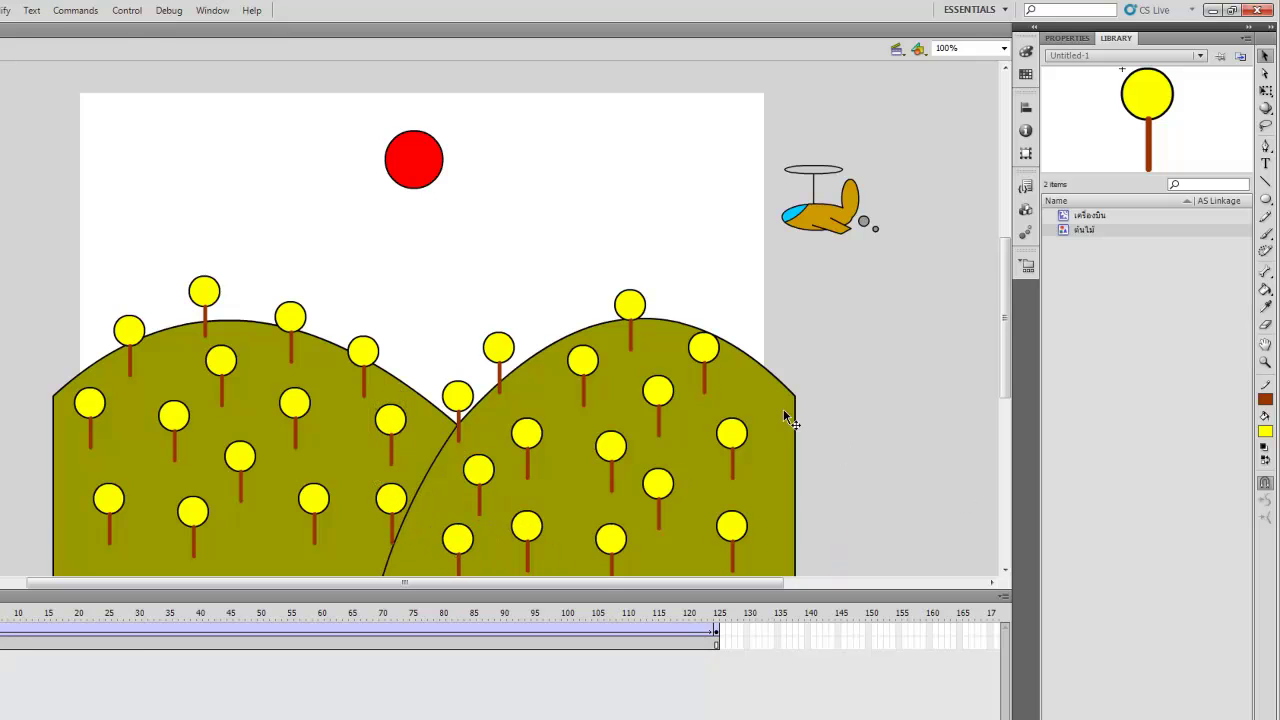
# - Shift the two trees on the right hill's crest outward and raise the tree on its inner slope slightly
pyautogui.moveTo(710, 355); pyautogui.dragTo(750, 343)
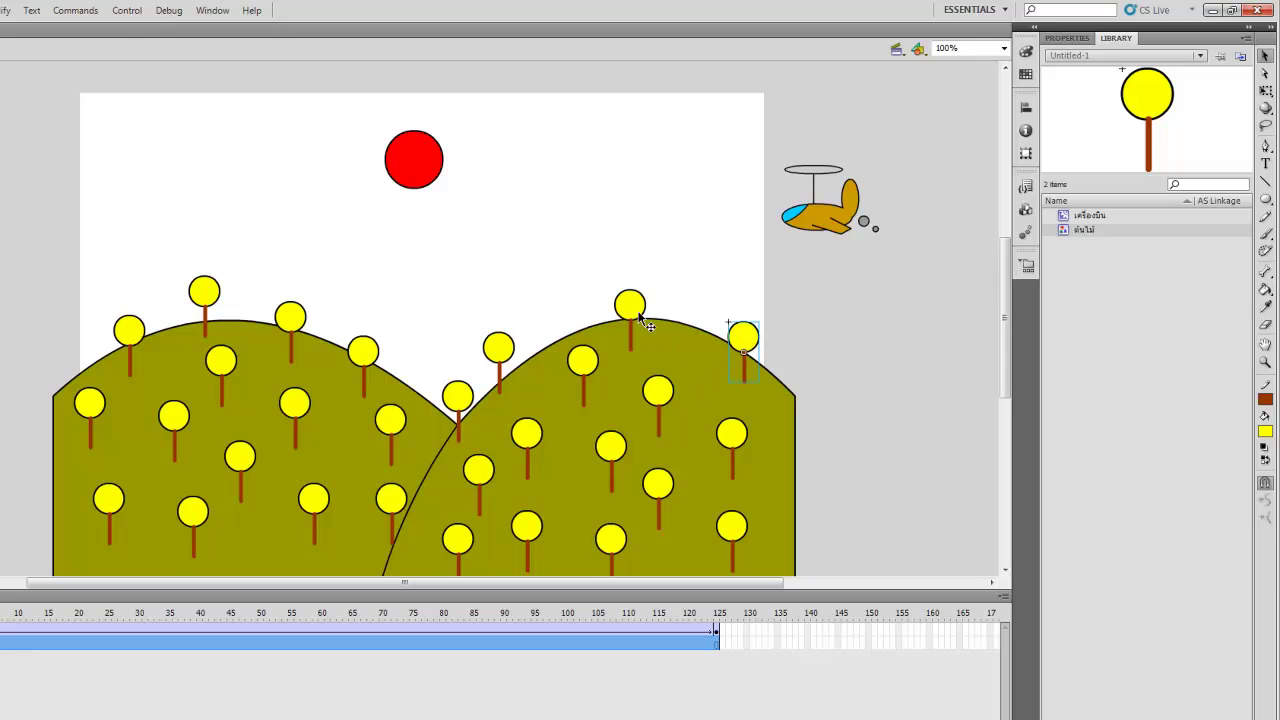
pyautogui.moveTo(642, 318); pyautogui.dragTo(660, 315)
pyautogui.moveTo(583, 360)
pyautogui.mouseDown()
pyautogui.moveTo(571, 317)
pyautogui.moveTo(584, 349)
pyautogui.mouseUp()
pyautogui.click(860, 402)
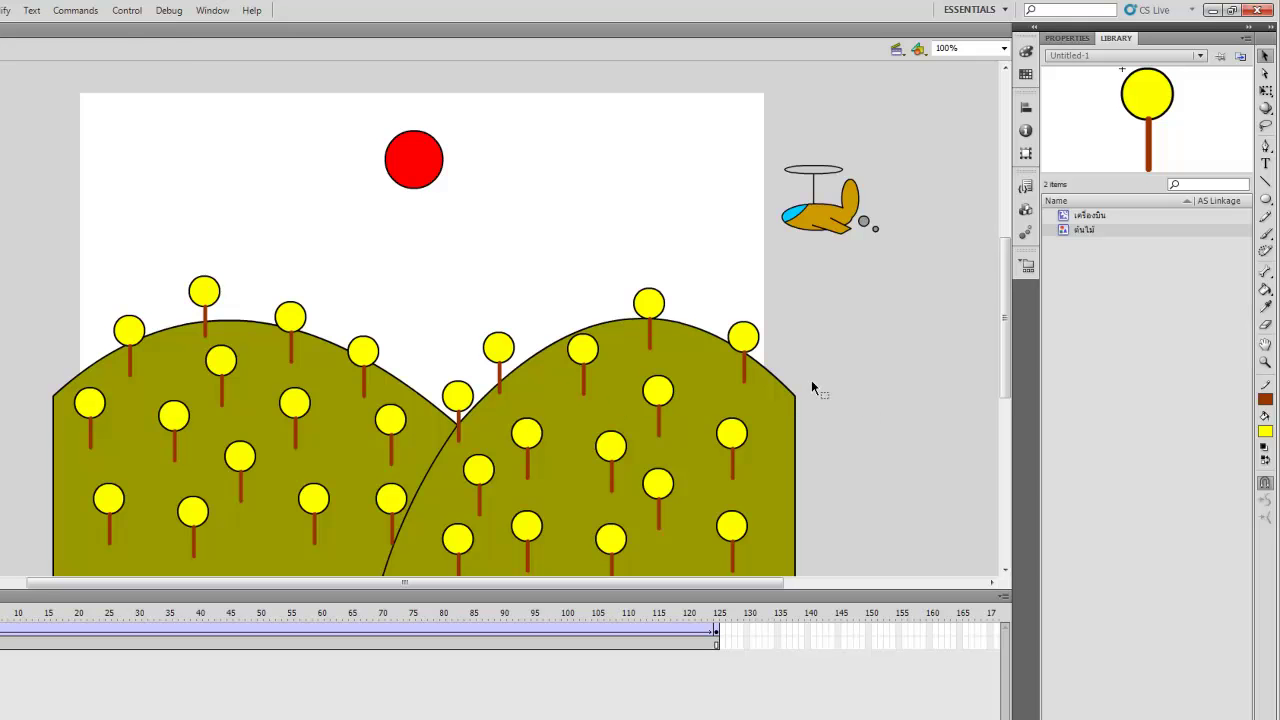
# - Test the movie and move the preview window aside to watch the helicopter fly over the trees
pyautogui.hotkey('ctrl', 'Return')
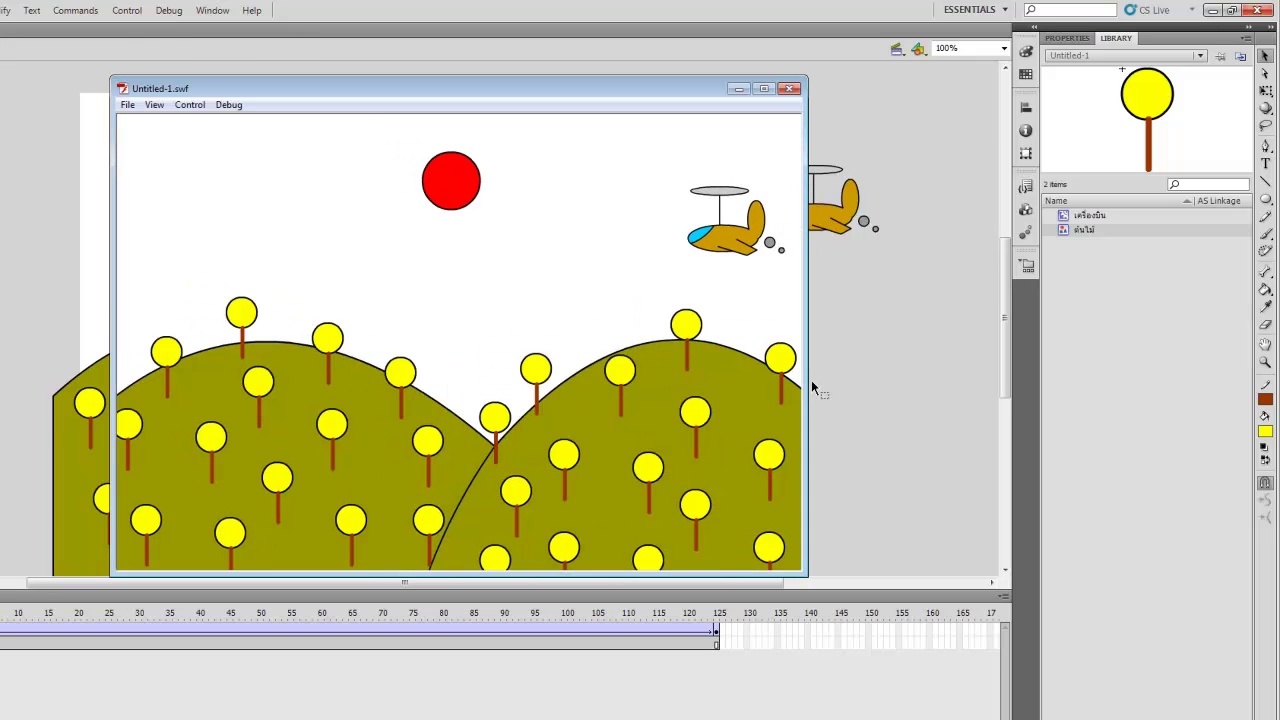
pyautogui.moveTo(604, 93); pyautogui.dragTo(547, 74)
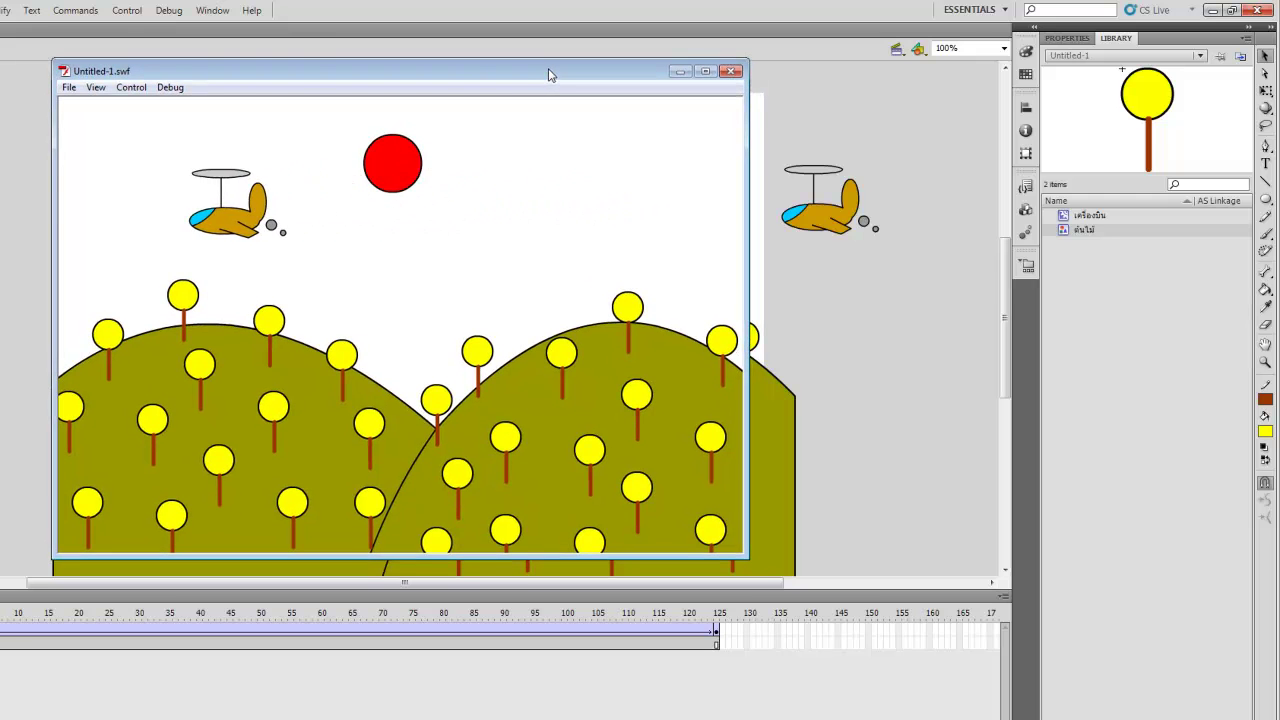